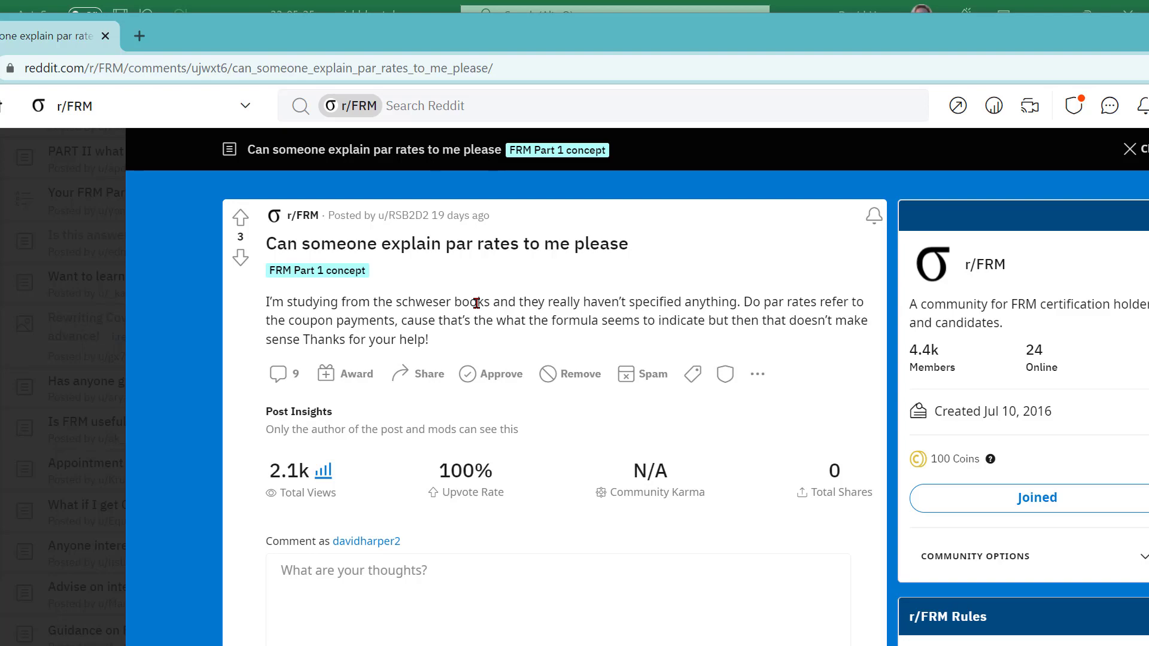
# Read the r/FRM post asking about par rates and the detailed answer explaining par yield.
pyautogui.scroll(-10, 477, 303)
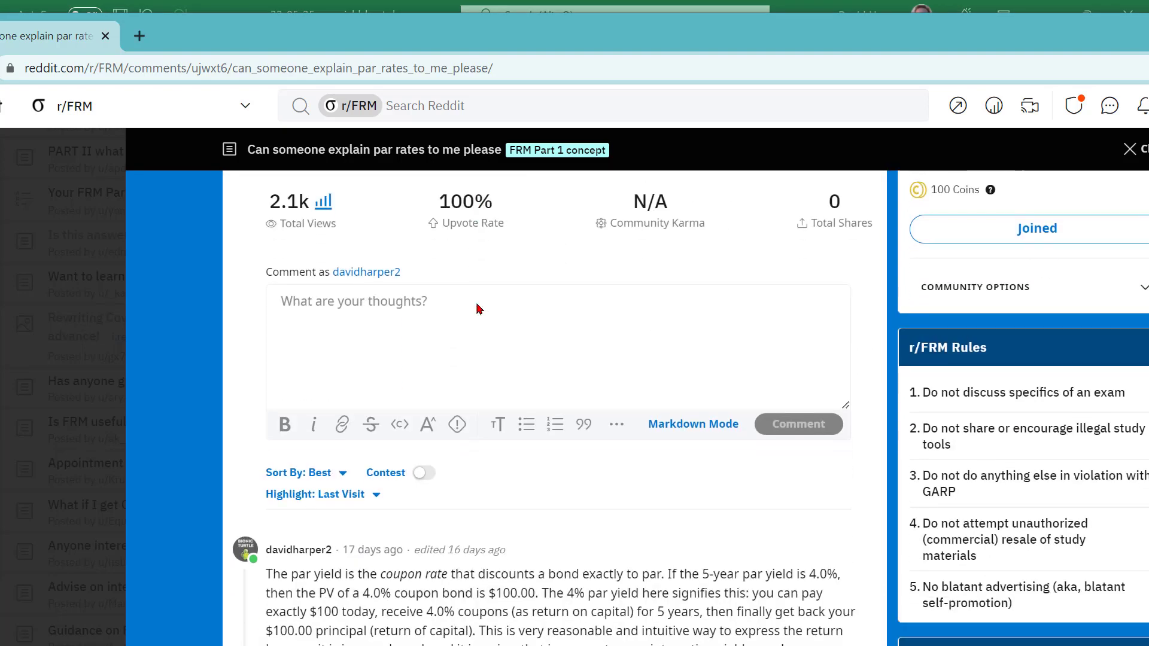
pyautogui.scroll(-8, 476, 302)
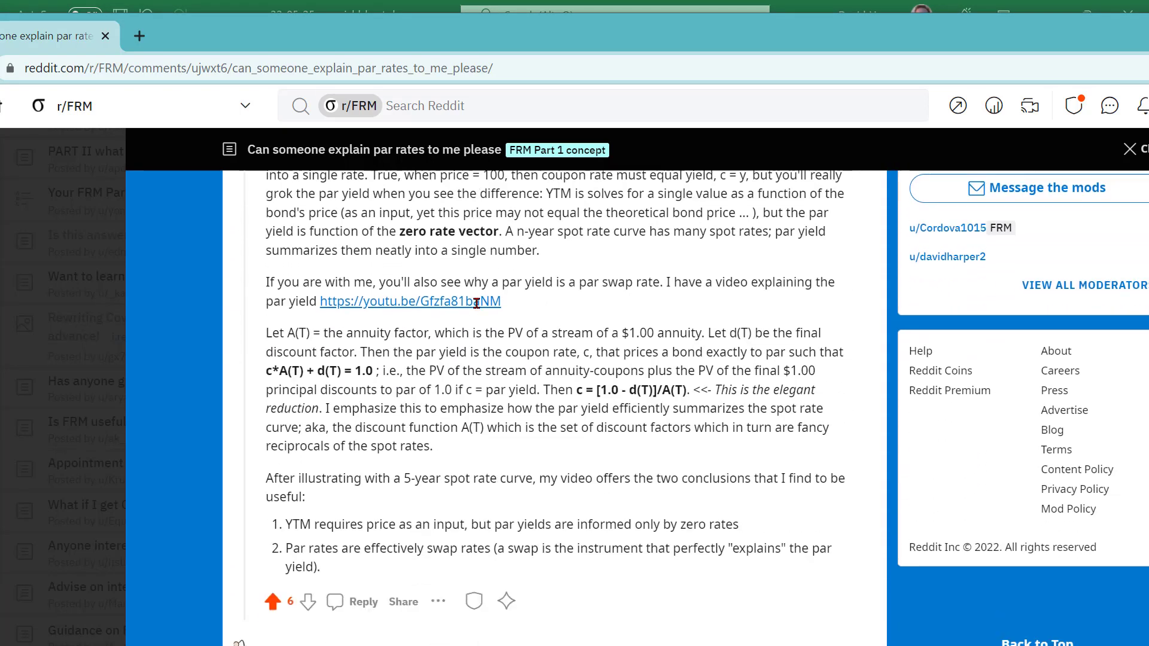
pyautogui.scroll(4, 478, 323)
pyautogui.scroll(14, 481, 326)
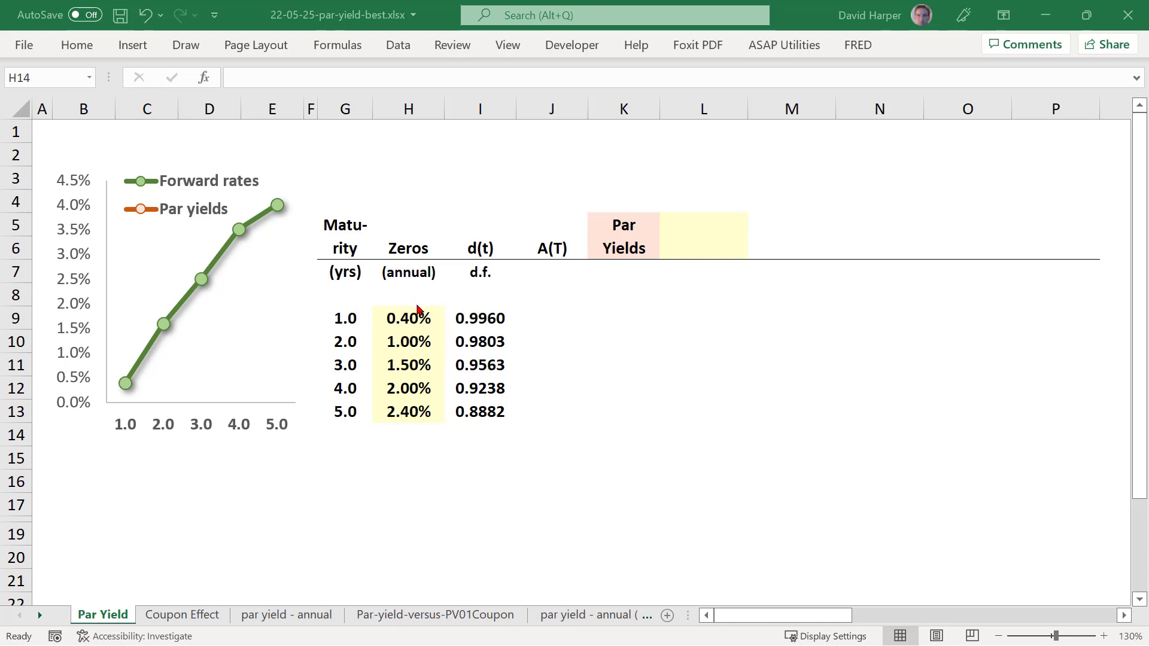
# Switch to the Excel par yield workbook and review each annual zero rate in H9:H13.
pyautogui.hotkey('alt', 'Tab')
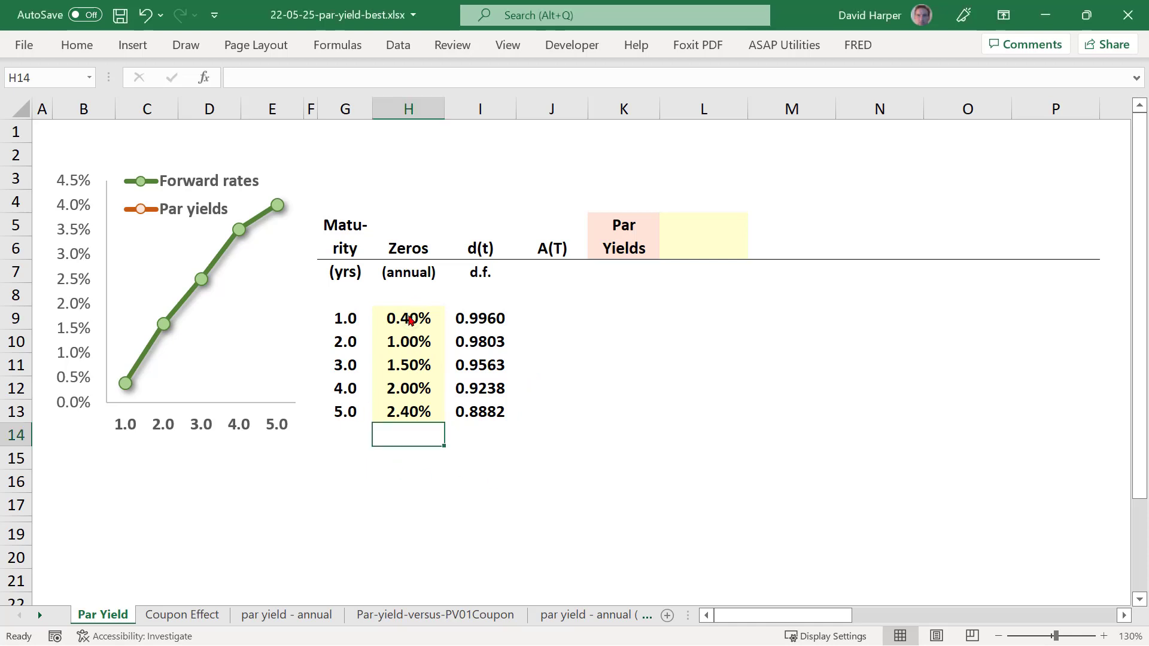
pyautogui.click(410, 320)
pyautogui.click(419, 345)
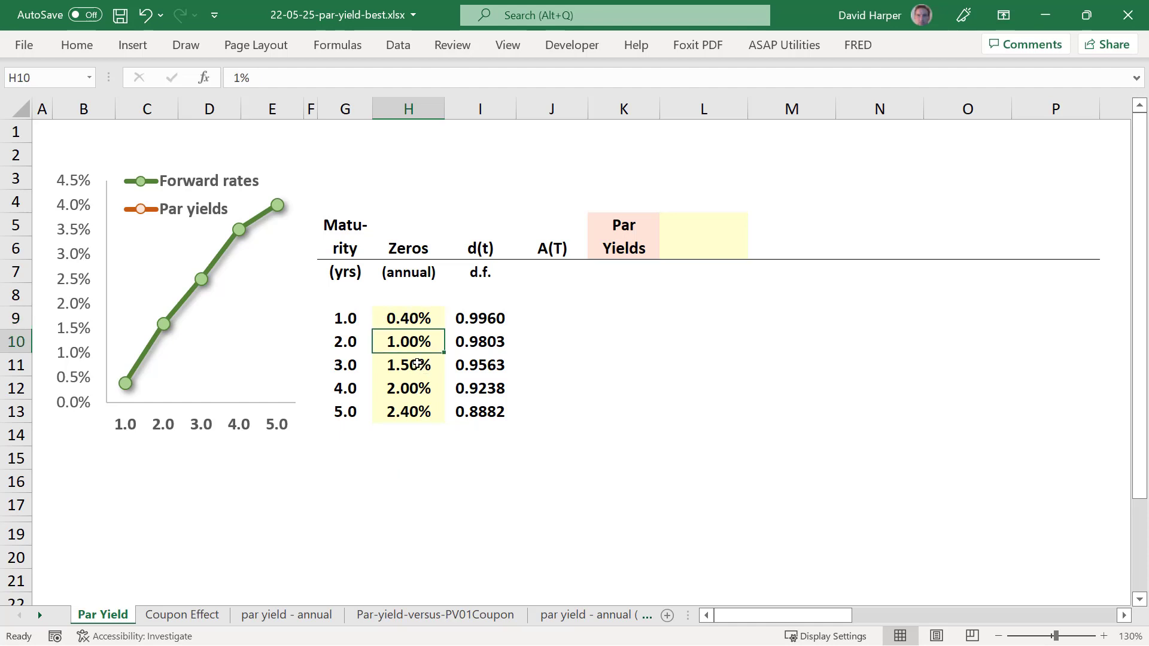
pyautogui.click(417, 363)
pyautogui.click(412, 386)
pyautogui.click(411, 409)
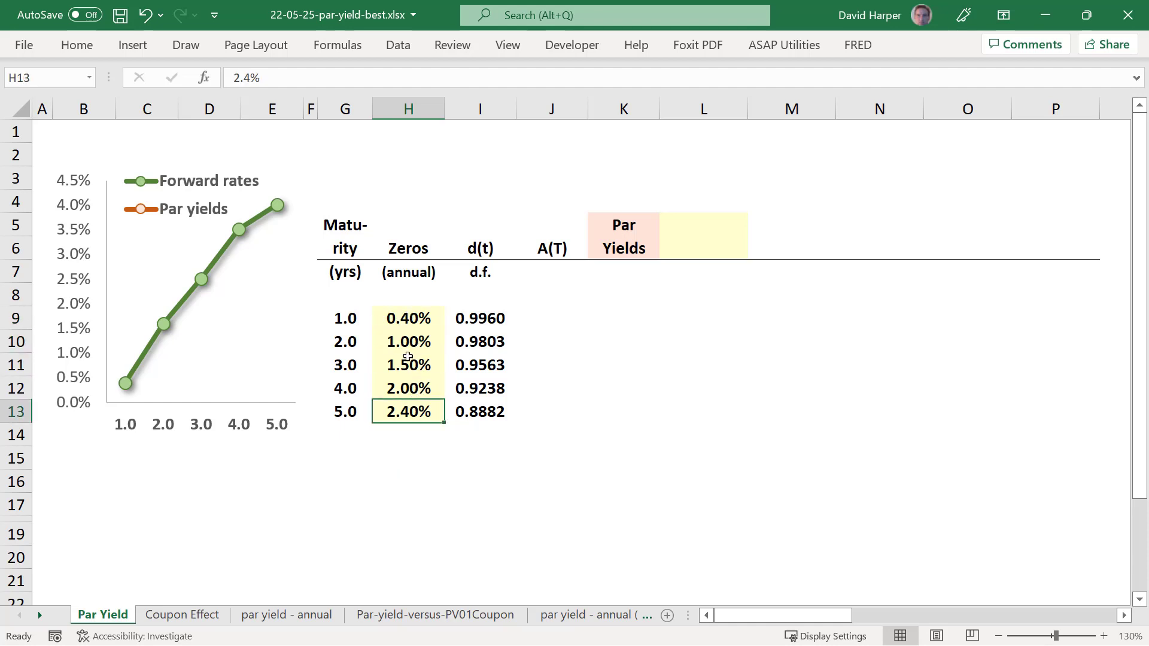
# Review the maturities in G9:G13, one year after another.
pyautogui.click(350, 321)
pyautogui.click(335, 339)
pyautogui.click(336, 367)
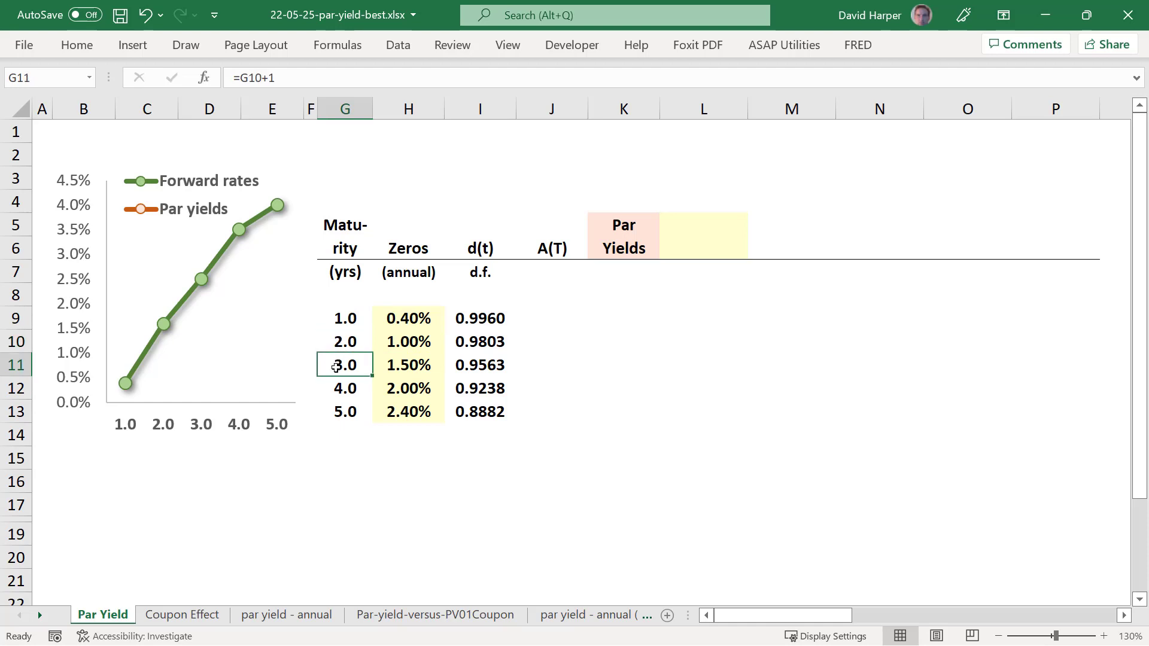
pyautogui.click(332, 386)
pyautogui.click(332, 411)
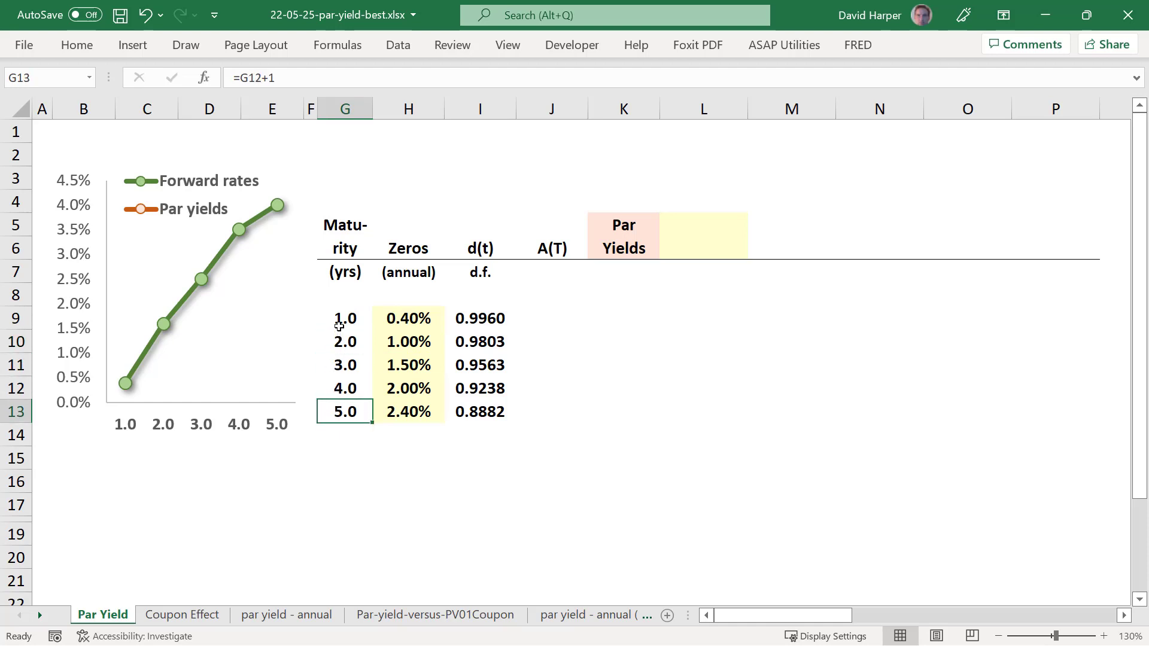
pyautogui.click(338, 326)
# Examine the zero rate curve in H9:H13 alongside the forward rates line in the chart.
pyautogui.click(406, 320)
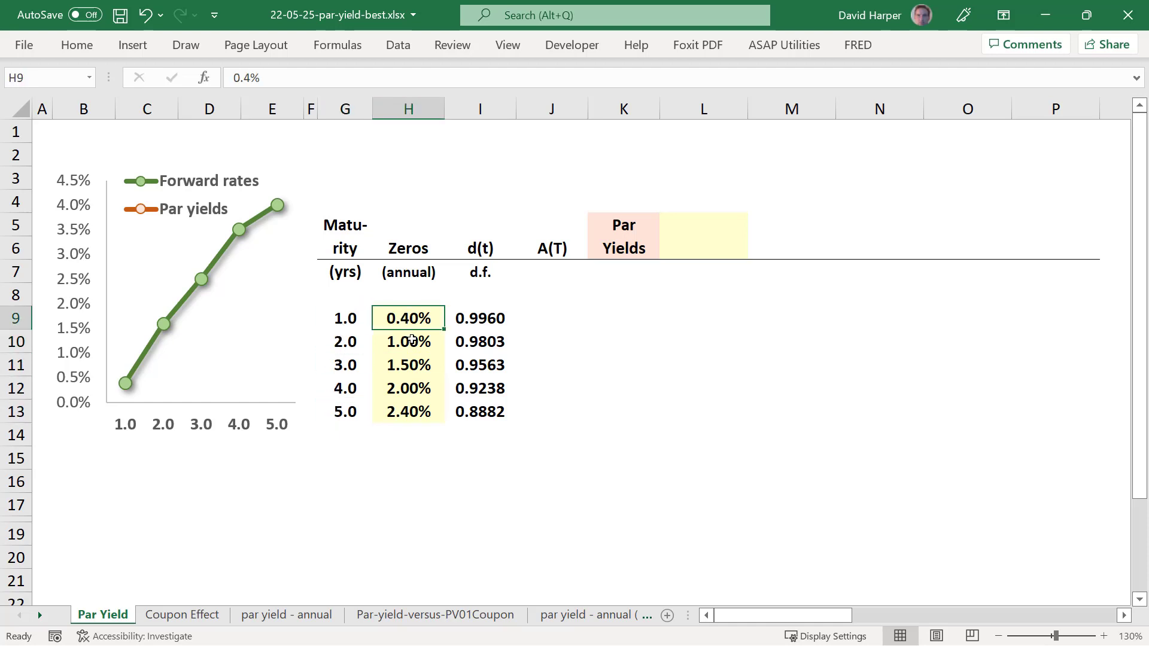
pyautogui.click(412, 339)
pyautogui.click(414, 365)
pyautogui.click(407, 391)
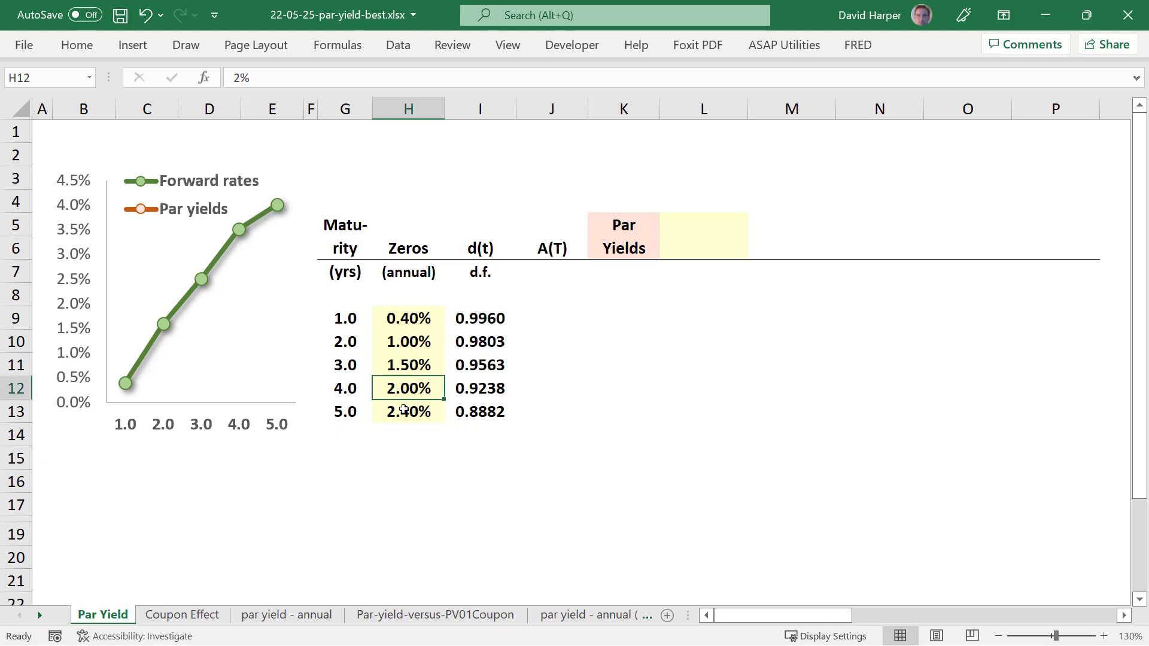
pyautogui.click(404, 410)
pyautogui.moveTo(387, 342); pyautogui.dragTo(407, 407)
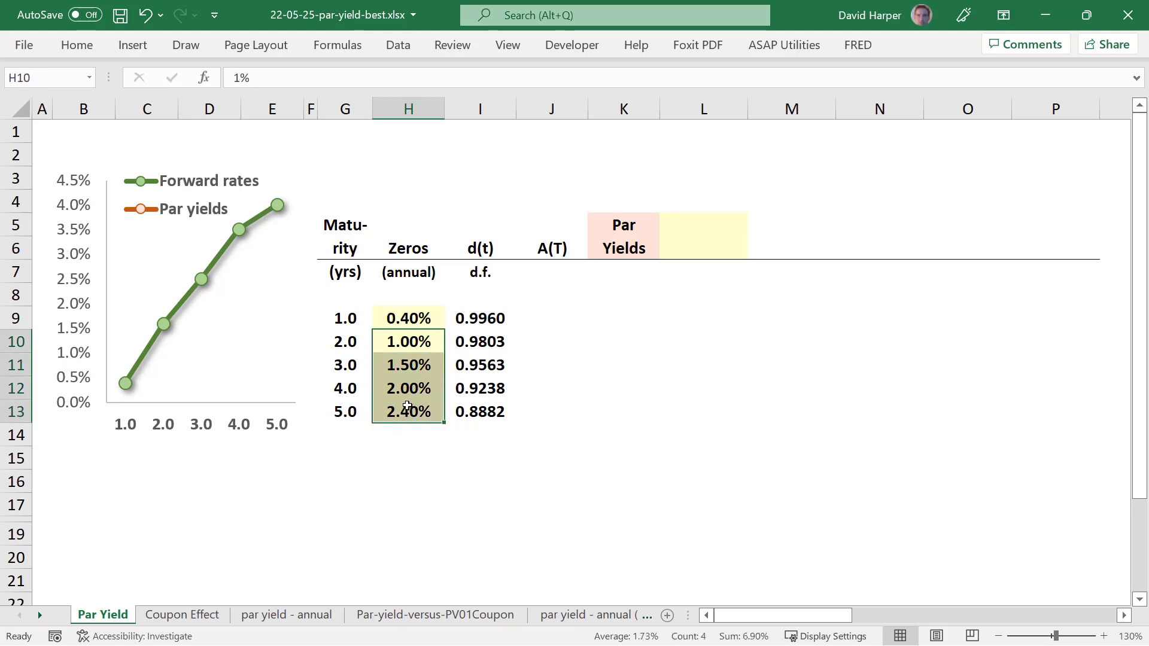
pyautogui.moveTo(409, 321); pyautogui.dragTo(407, 413)
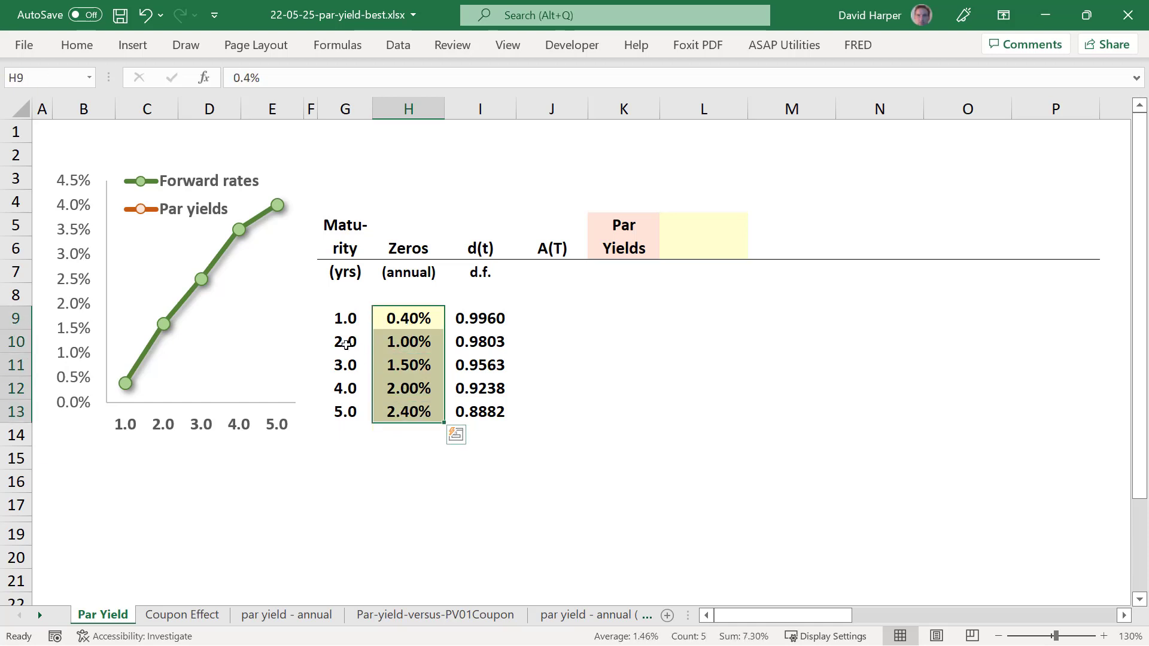
pyautogui.click(397, 361)
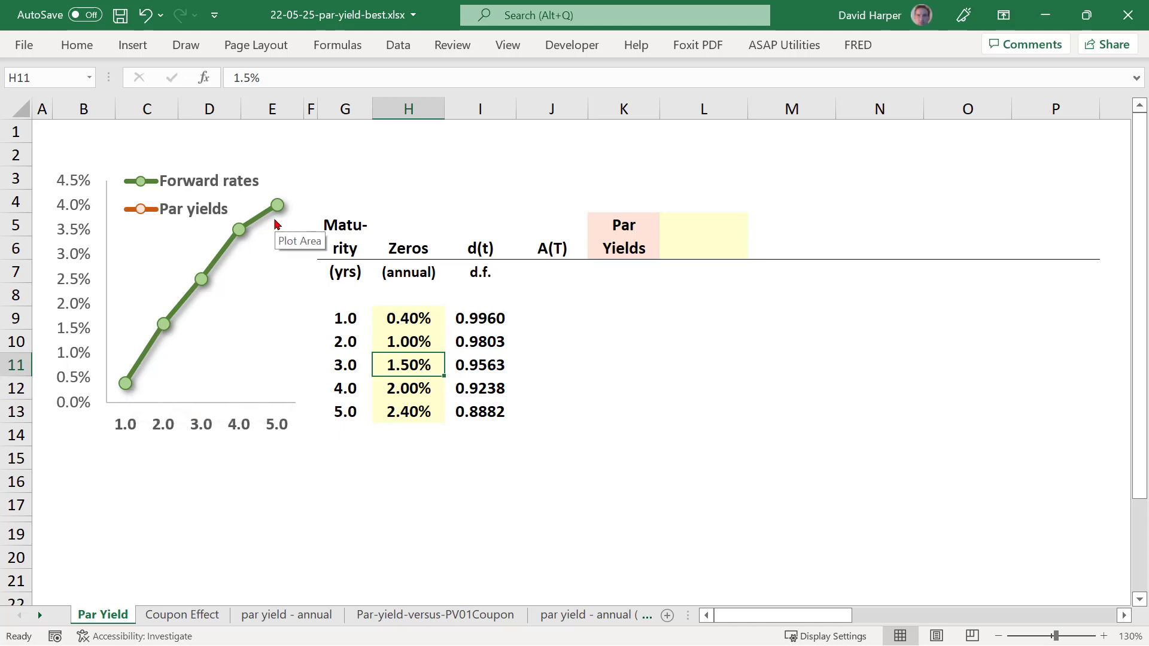
pyautogui.click(389, 315)
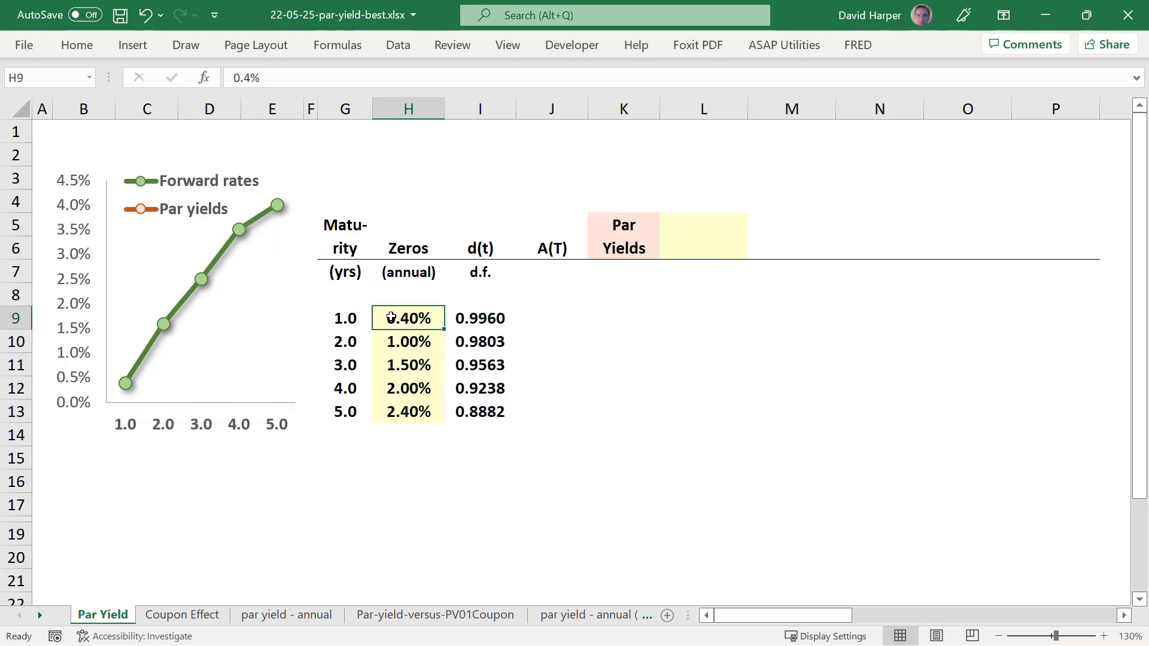
pyautogui.moveTo(390, 337); pyautogui.dragTo(392, 412)
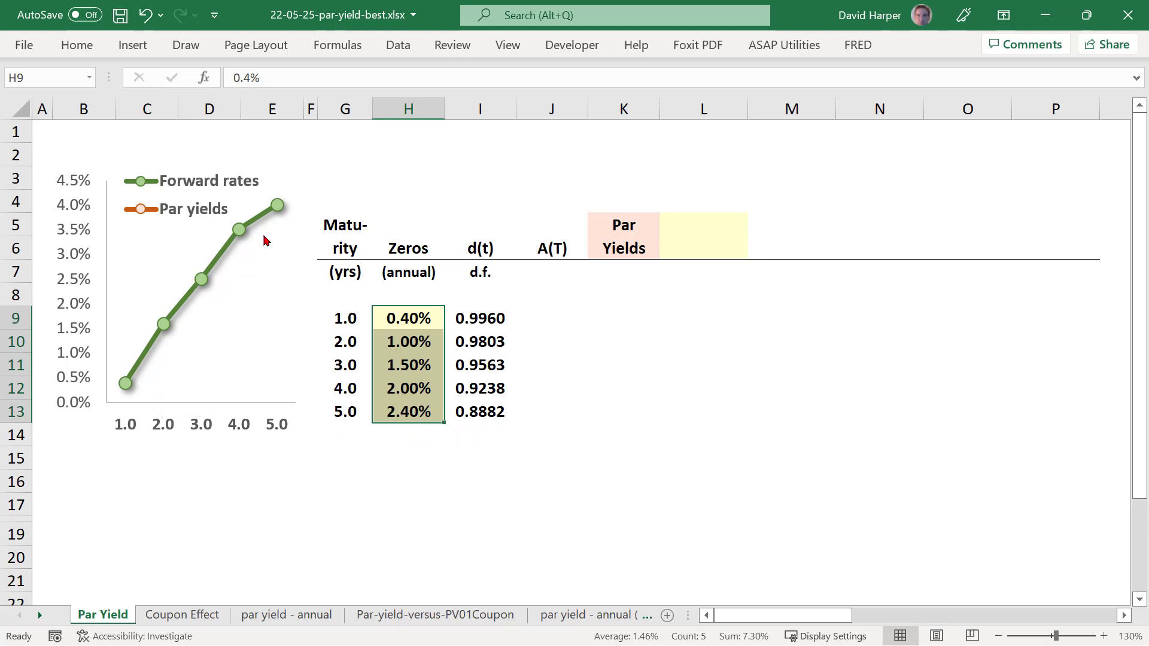
# Review the d(t) heading and the discount factor for each maturity in I9:I13.
pyautogui.click(472, 324)
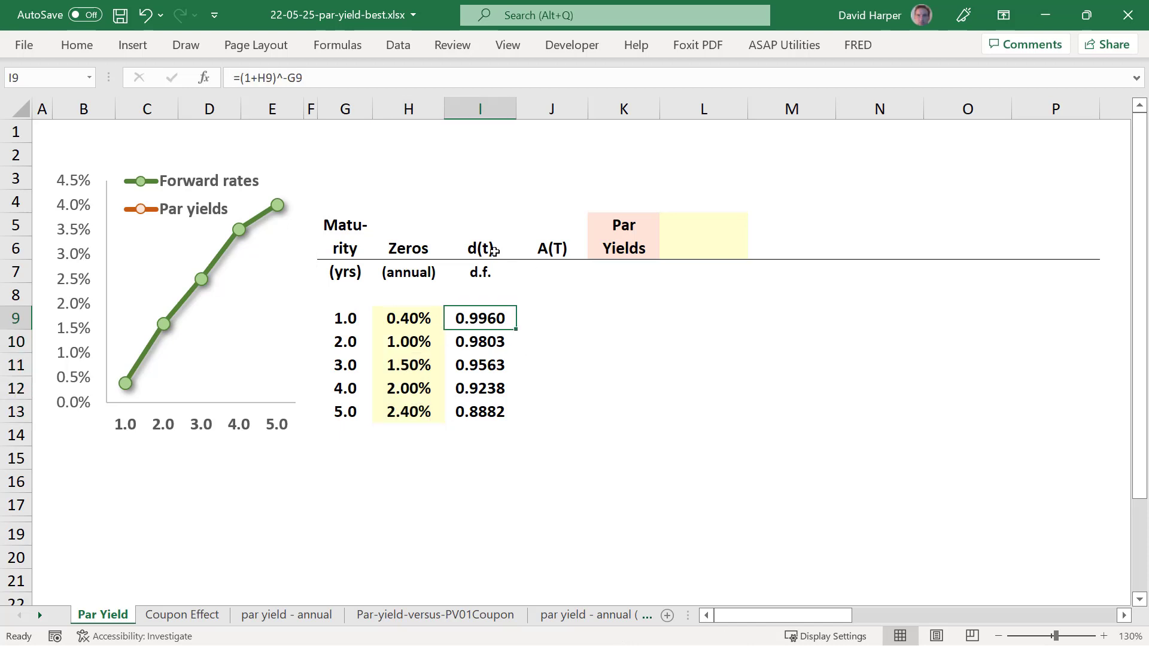
pyautogui.click(477, 252)
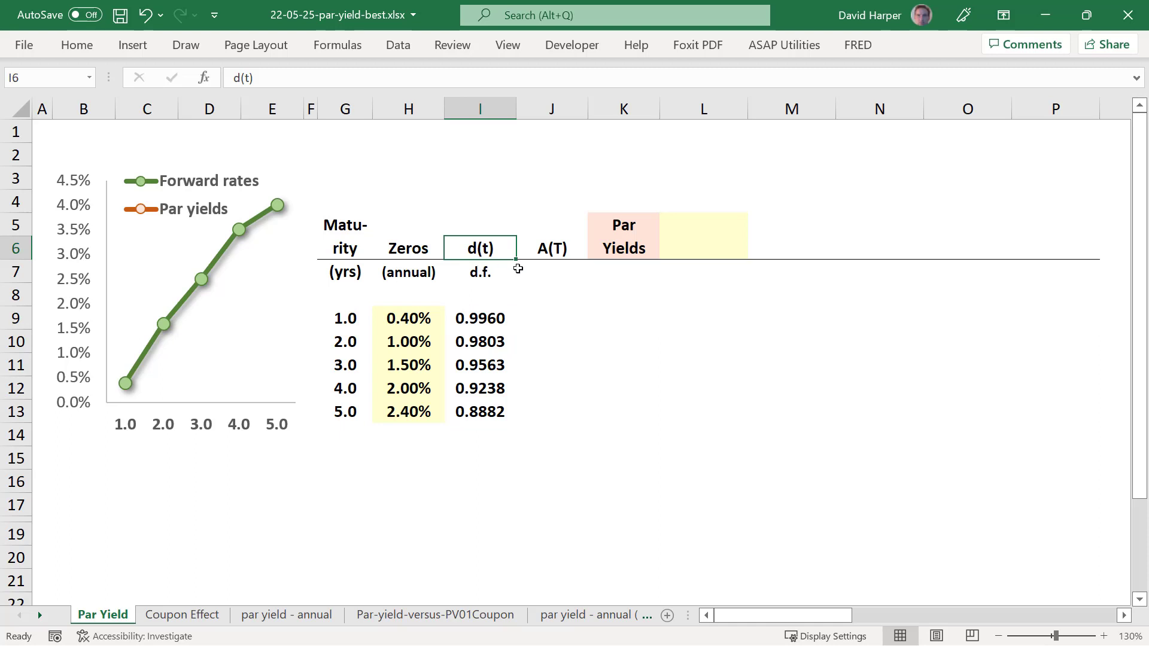
pyautogui.click(490, 316)
pyautogui.click(485, 341)
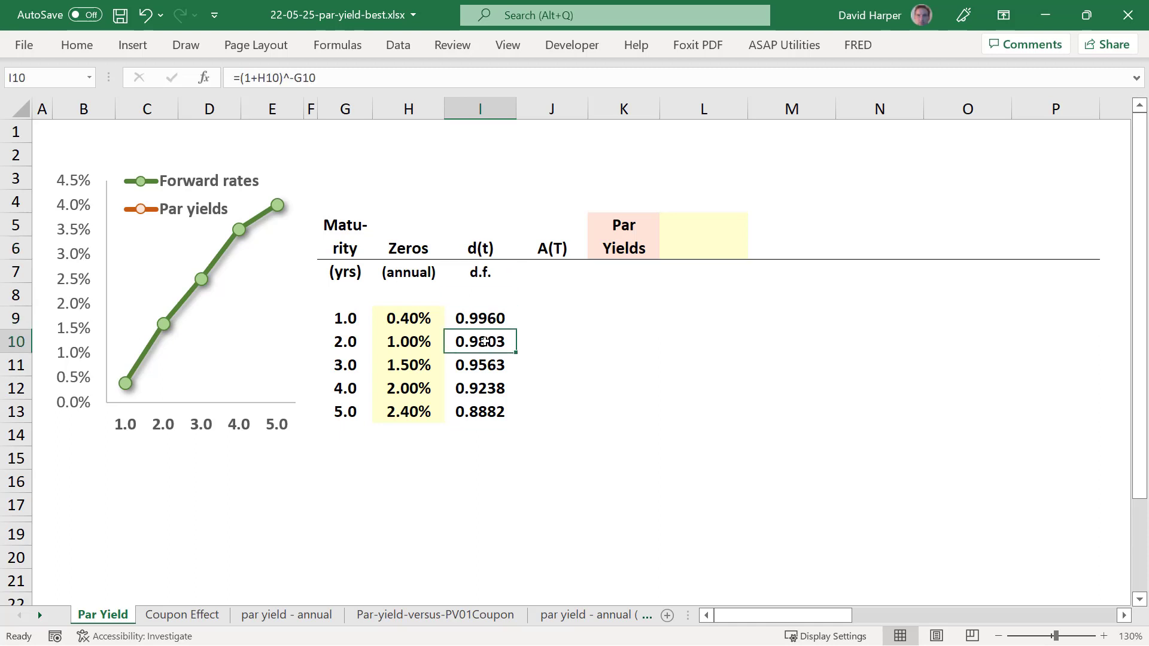
pyautogui.click(486, 364)
pyautogui.click(481, 387)
pyautogui.click(481, 405)
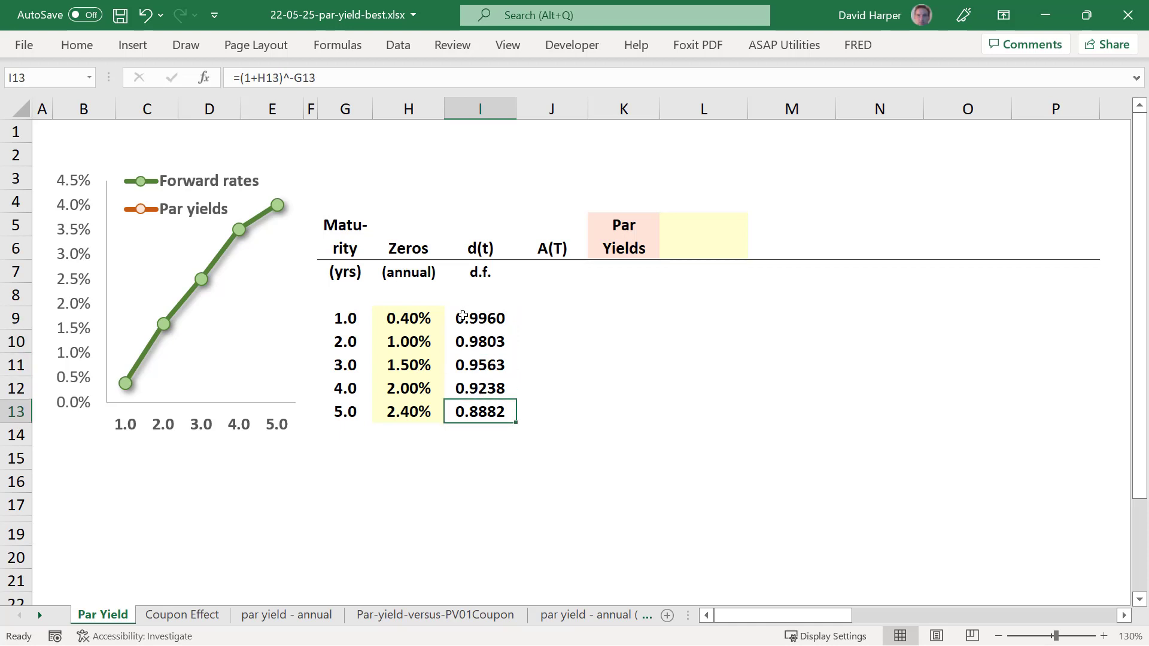
pyautogui.moveTo(463, 314); pyautogui.dragTo(480, 409)
# Inspect the discount factor formulas in I9 and I13 and the zero rates and maturities they reference.
pyautogui.click(485, 321)
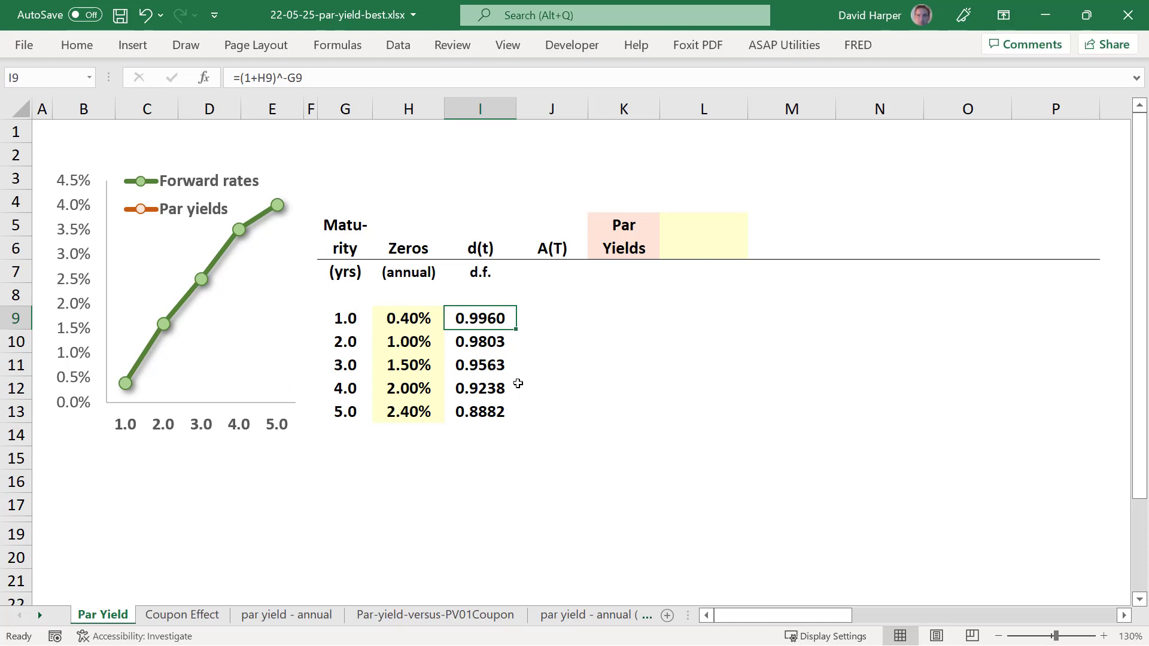
pyautogui.press('F2')
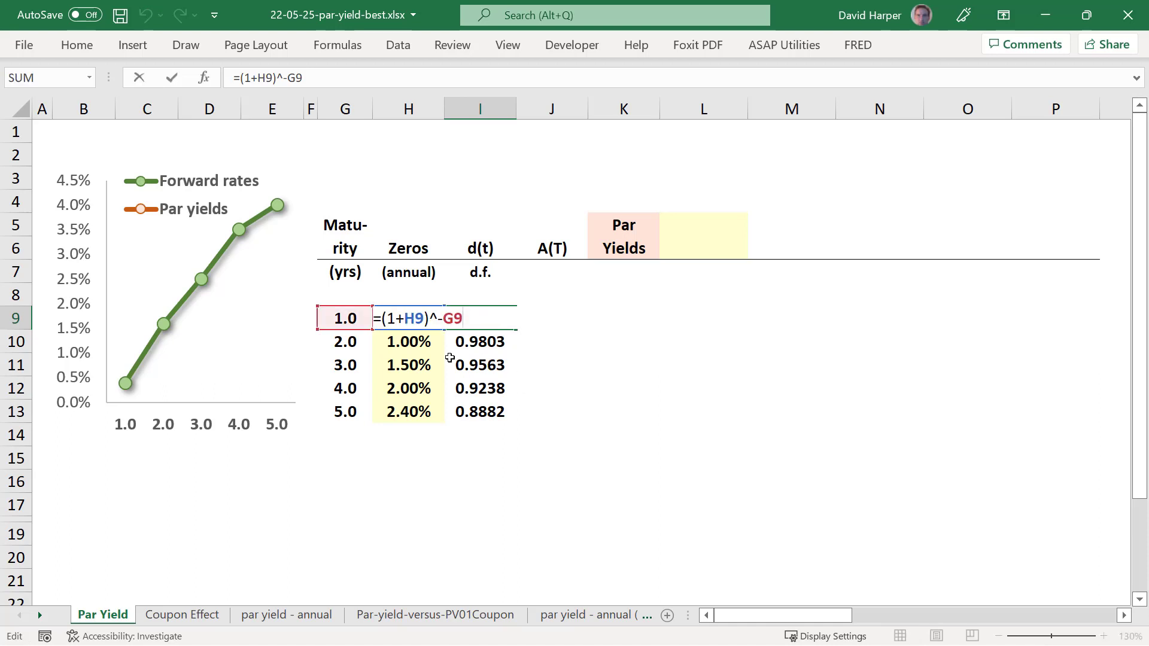
pyautogui.press('Escape')
pyautogui.click(503, 352)
pyautogui.click(496, 412)
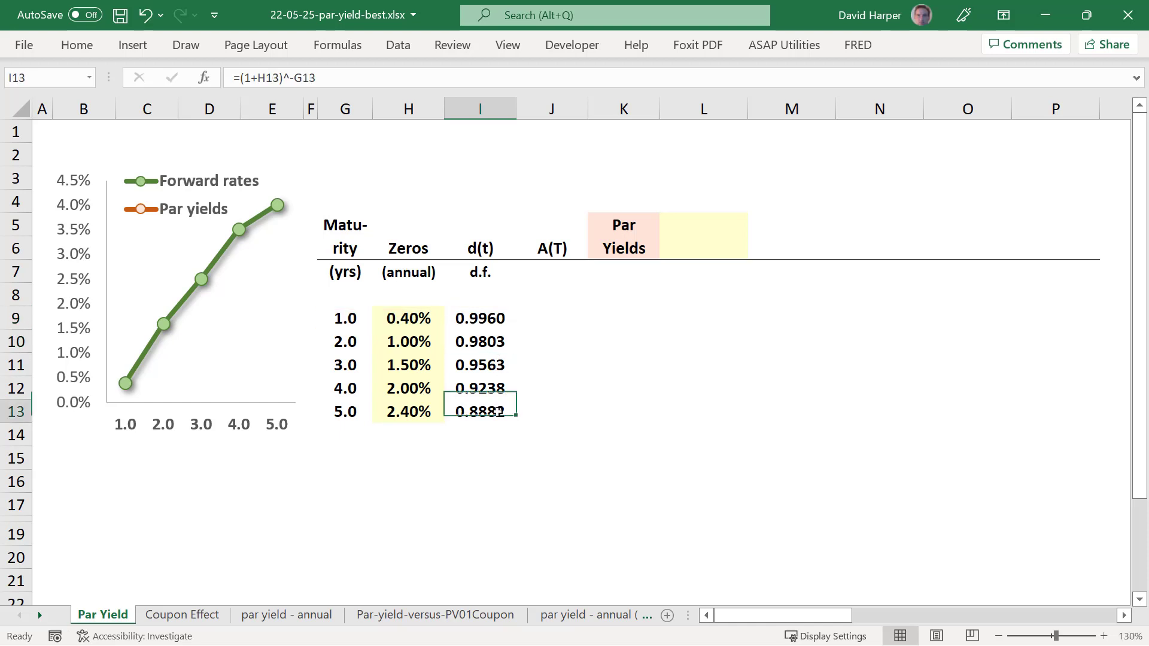
pyautogui.press('F2')
pyautogui.press('Escape')
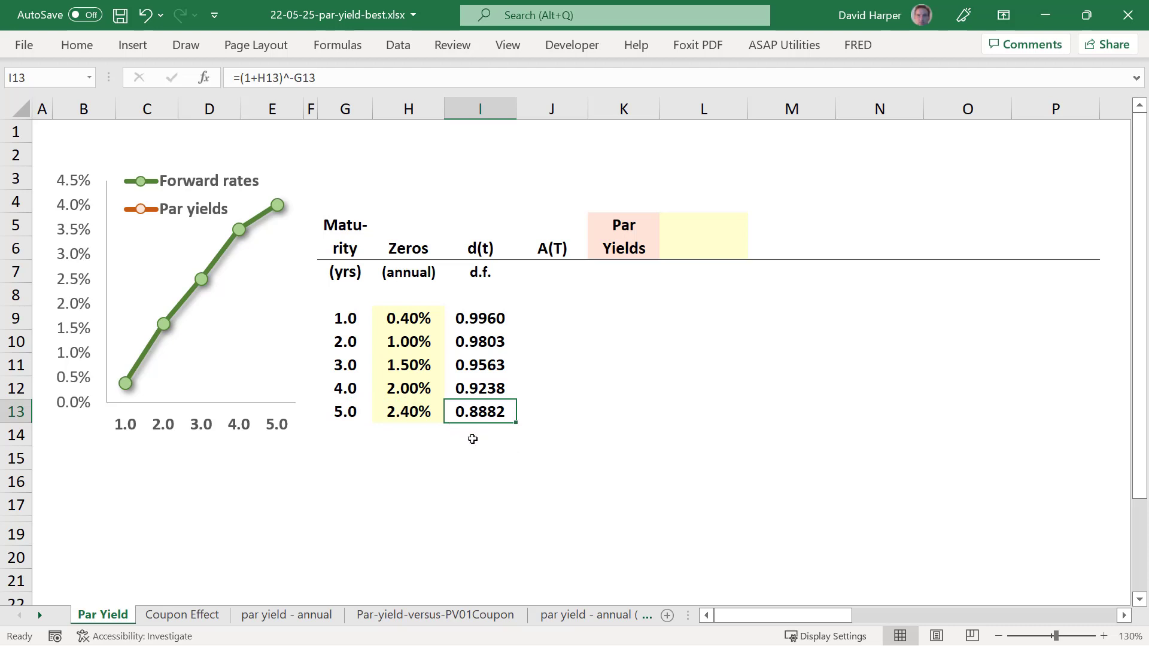
pyautogui.press('F2')
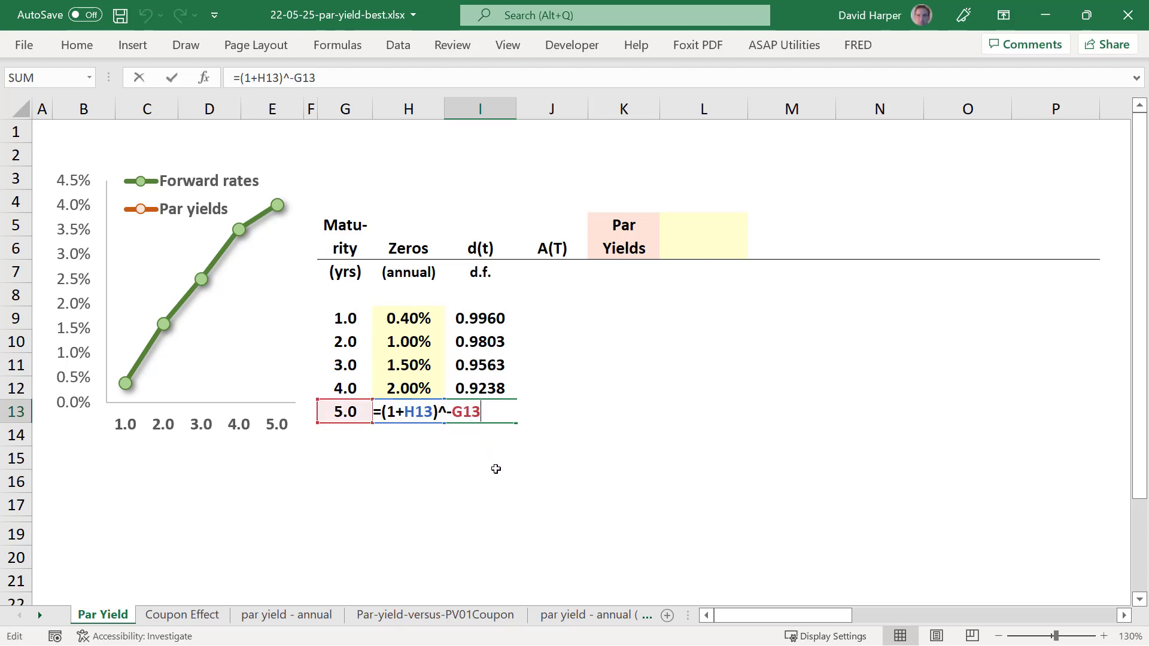
pyautogui.hotkey('ctrl', 'Return')
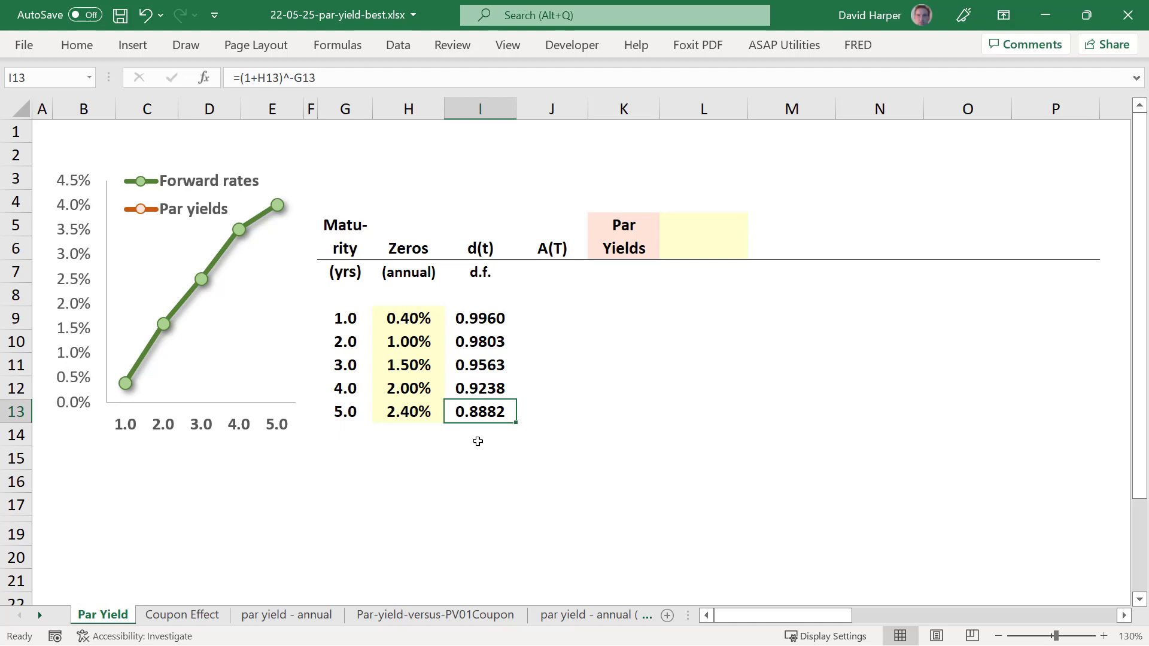
pyautogui.press('Left')
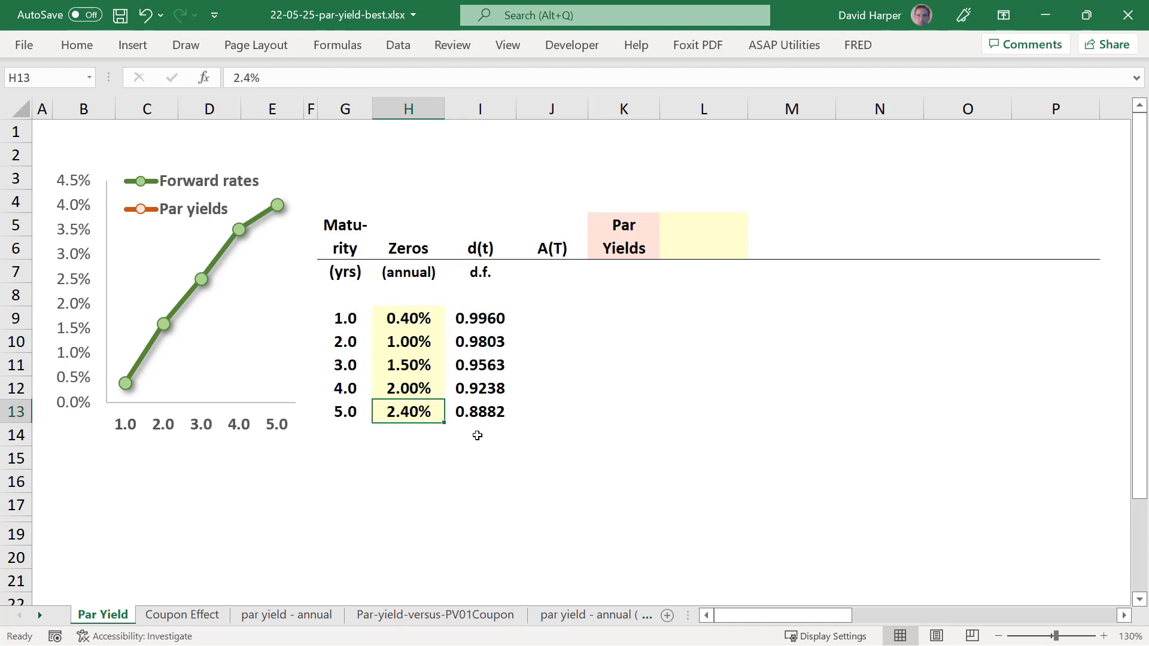
pyautogui.click(479, 417)
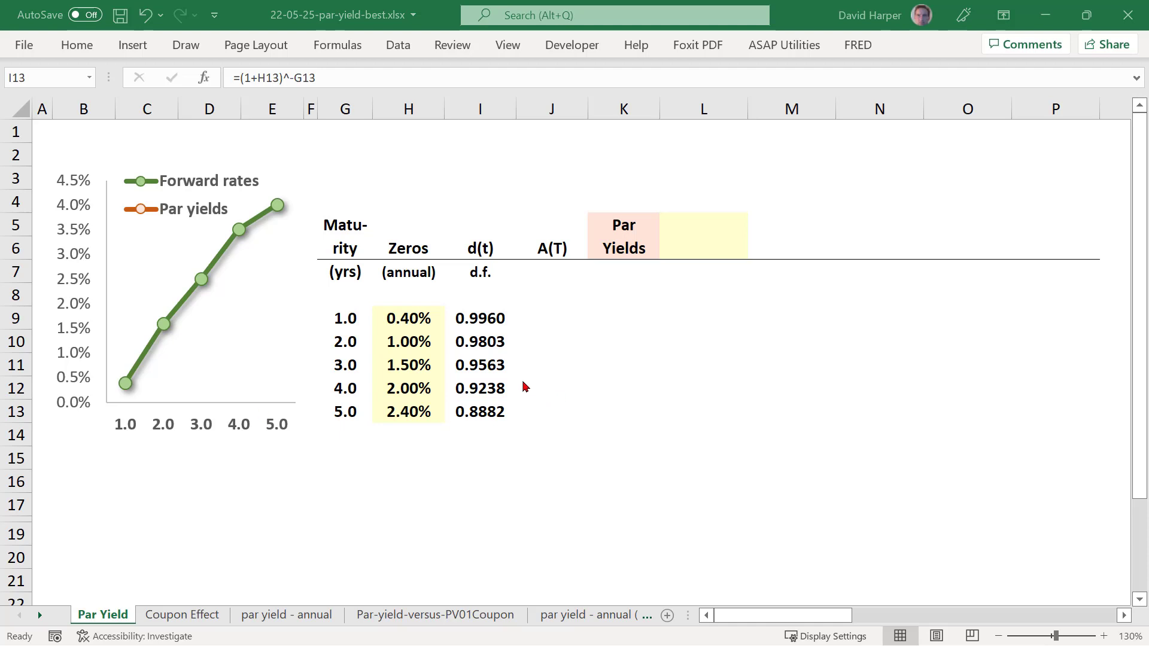
# Enter =I9 in J9 as the one-year annuity factor A(T).
pyautogui.click(549, 327)
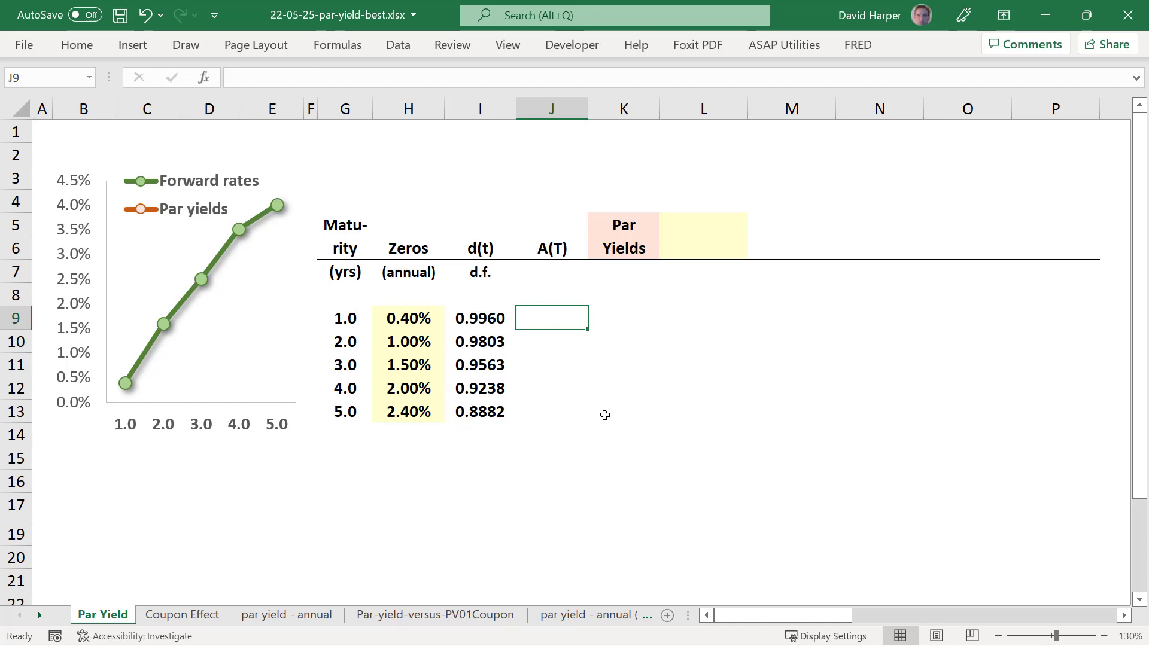
pyautogui.write('=')
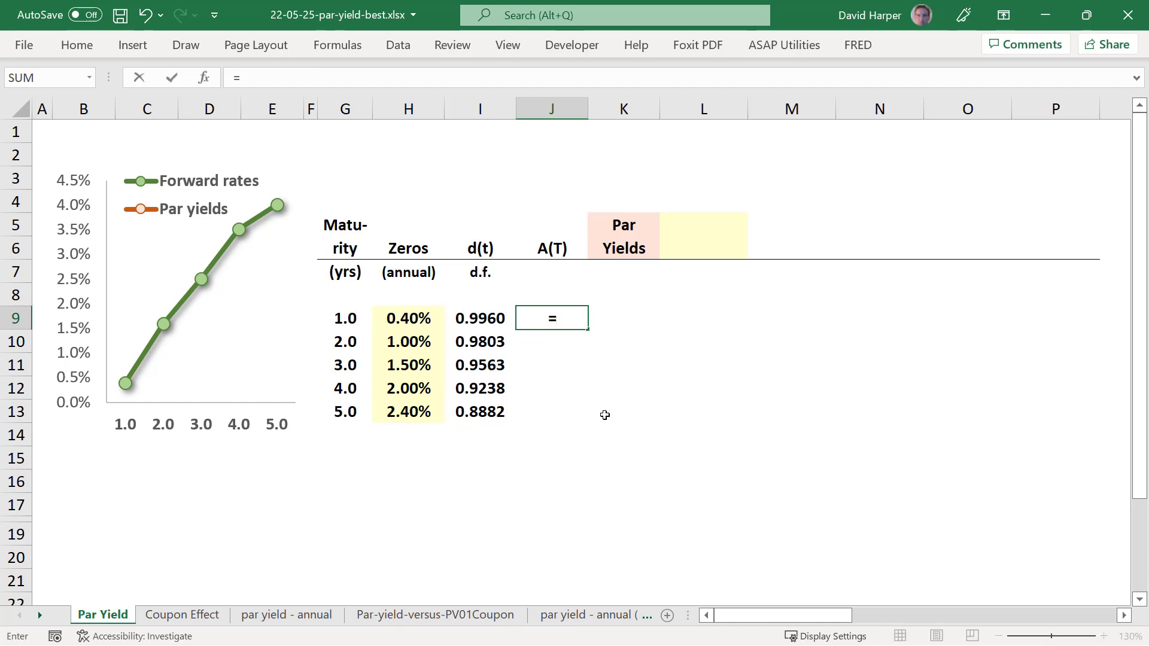
pyautogui.press('Left')
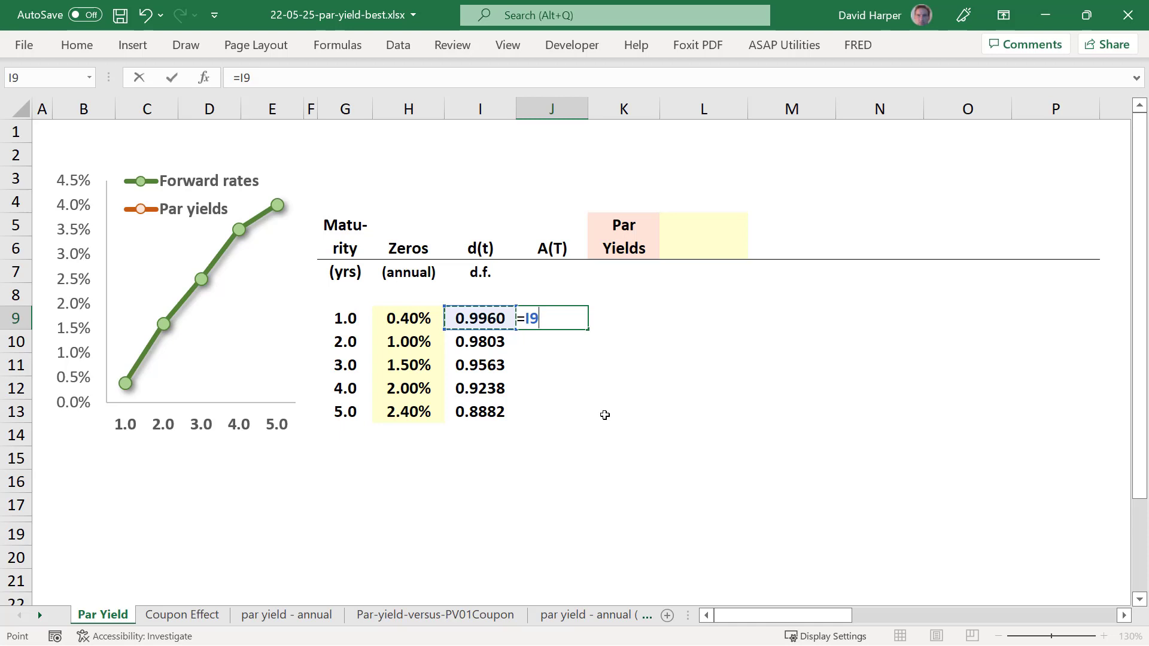
pyautogui.press('Return')
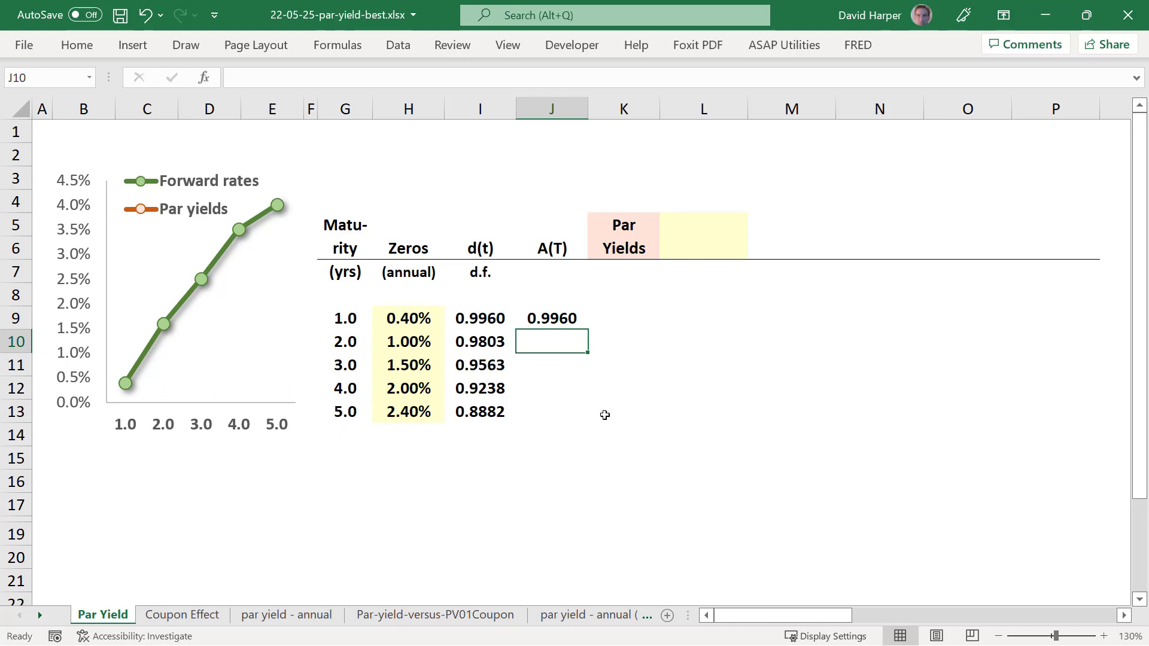
# Enter =J9+I10 in J10 to accumulate the two-year annuity factor.
pyautogui.write('=')
pyautogui.press('Up')
pyautogui.write('+')
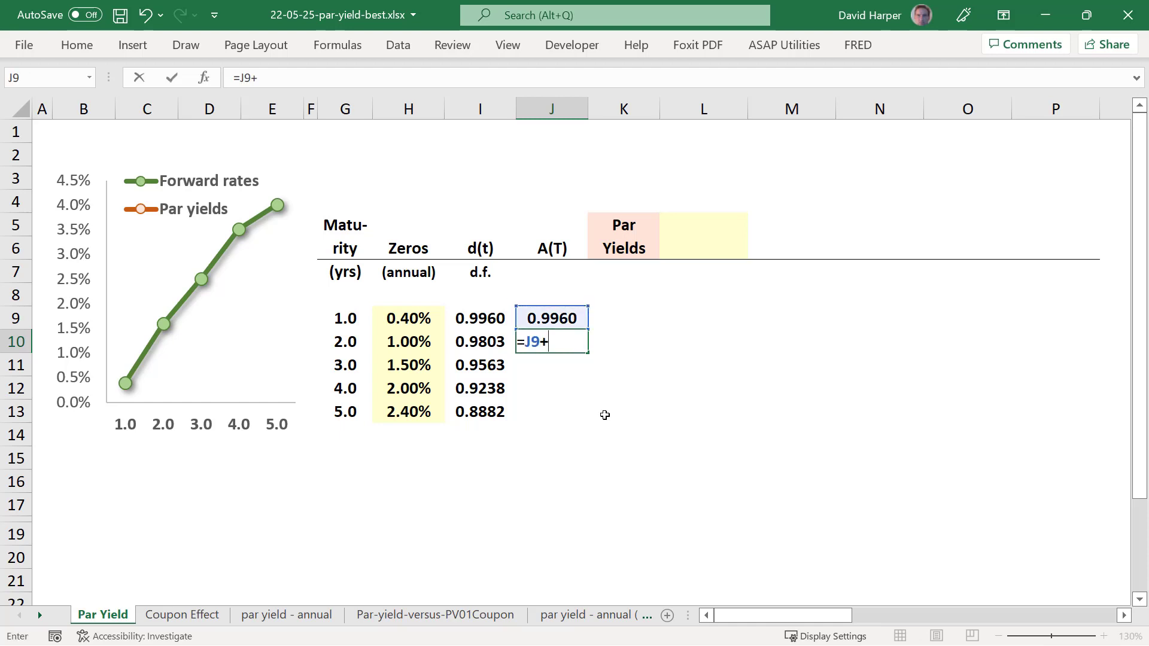
pyautogui.press('Left')
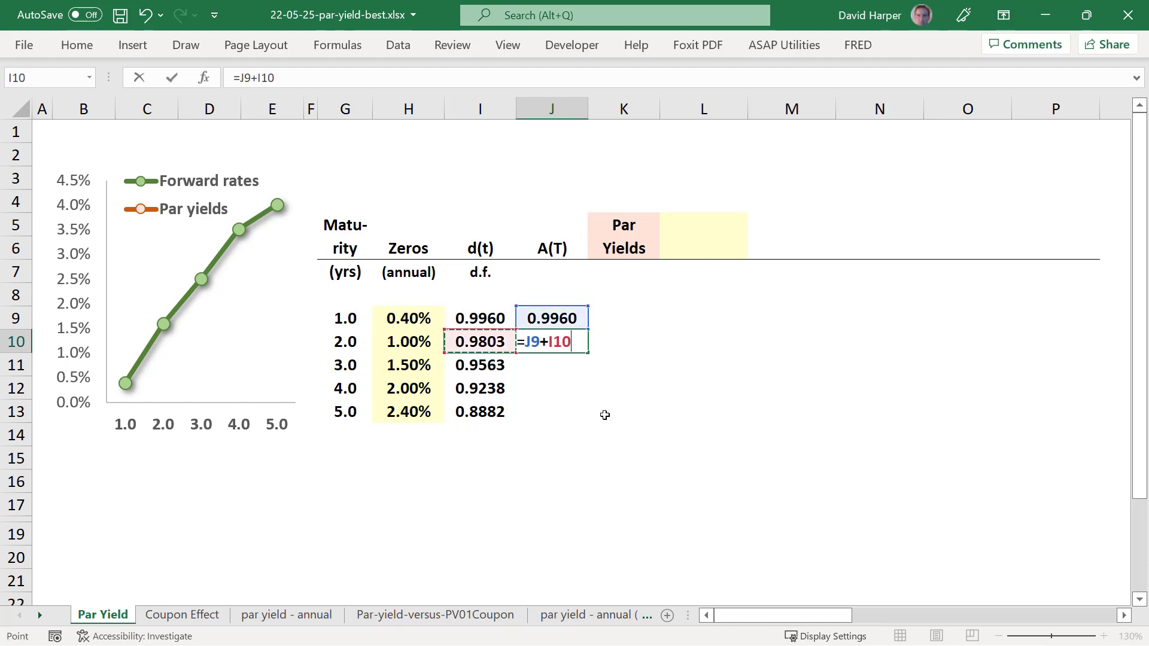
pyautogui.press('Return')
# Copy the cumulative annuity formula from J10 down to J11:J13, ending on the five-year cell.
pyautogui.press('Up')
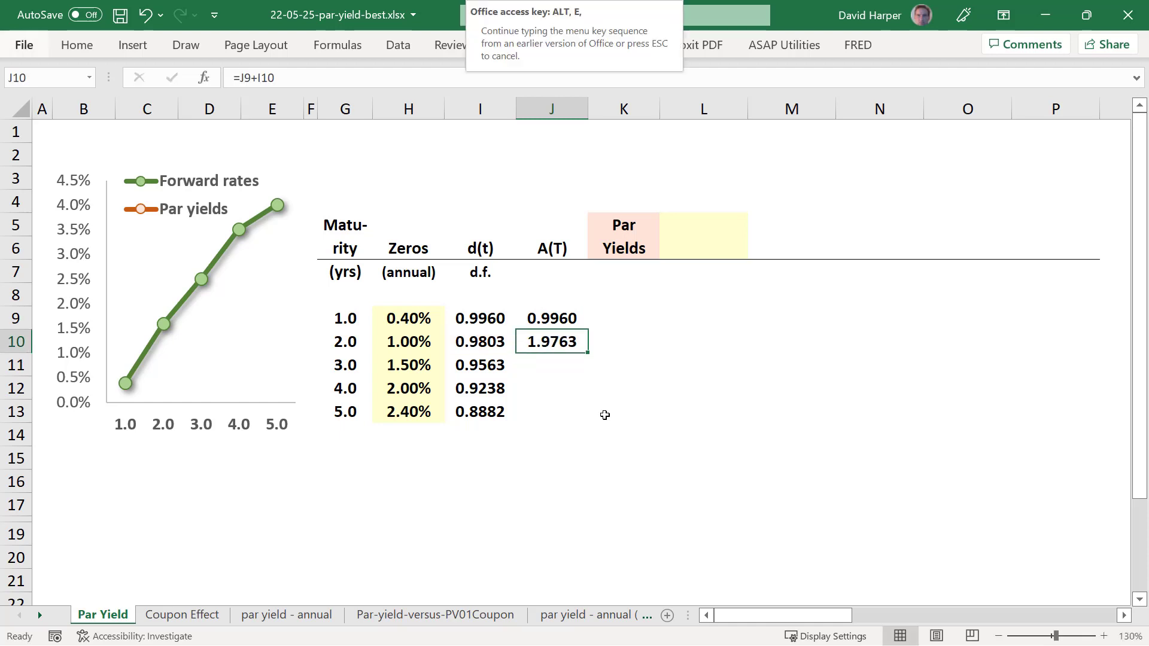
pyautogui.hotkey('ctrl', 'c')
pyautogui.press('Down')
pyautogui.hotkey('shift', 'Down')
pyautogui.hotkey('shift', 'Down')
pyautogui.press('Return')
pyautogui.press('Down')
pyautogui.press('Down')
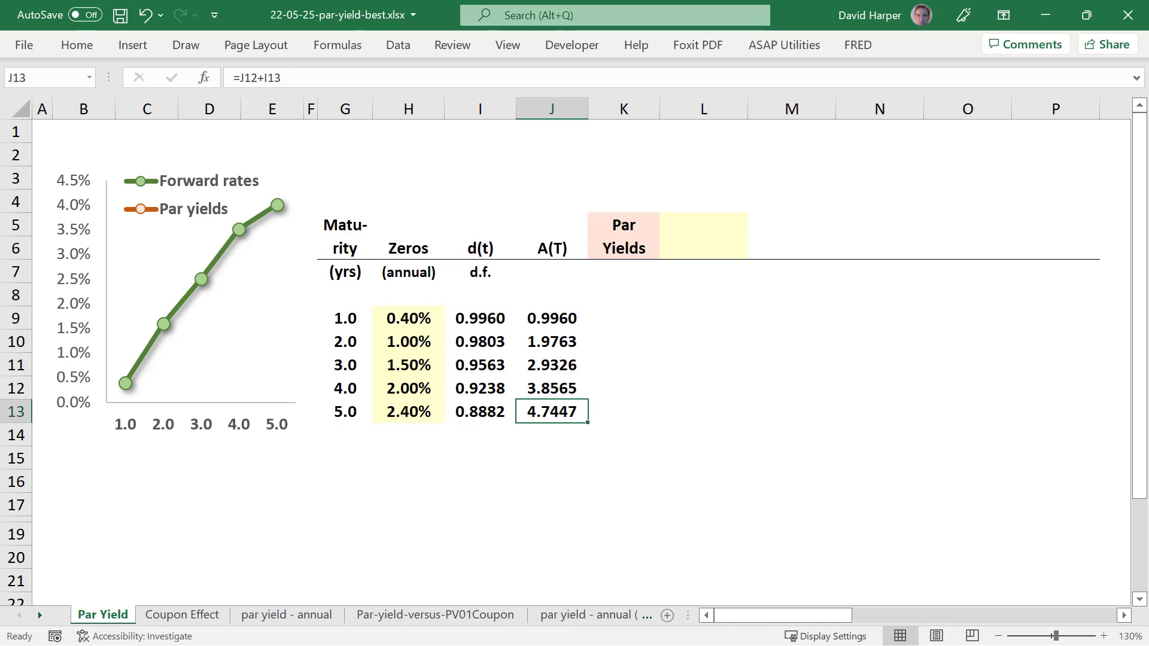
# Handwrite the coupon present-value term 100c · A(T) in red ink beneath the chart.
pyautogui.hotkey('ctrl', '2')
pyautogui.click(185, 45)
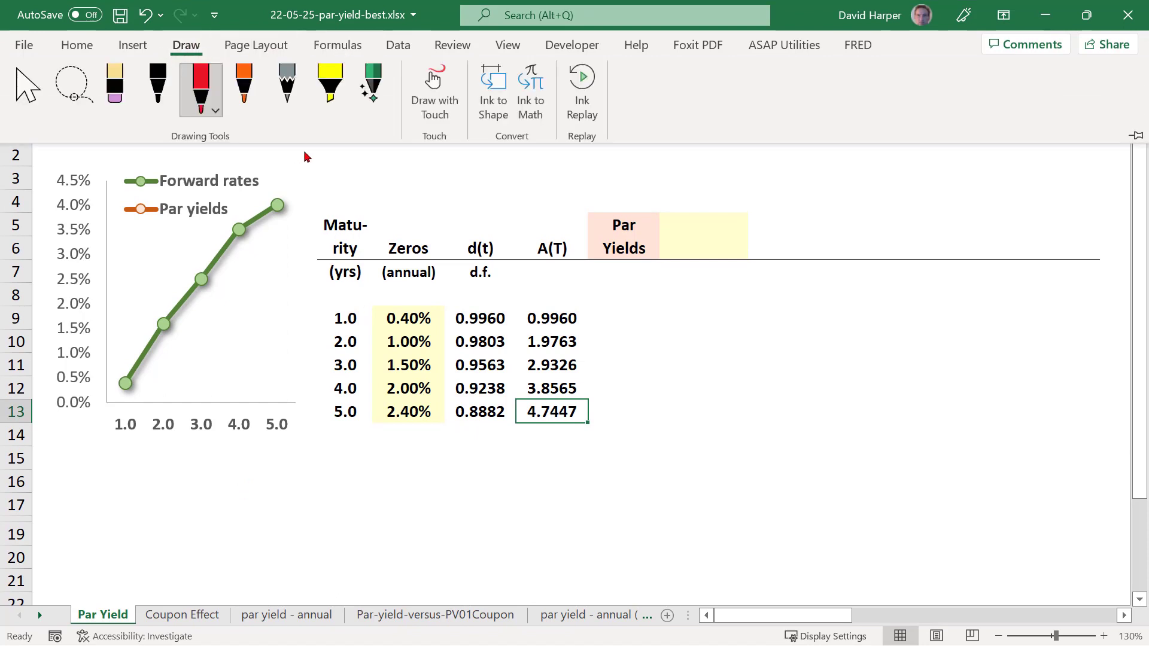
pyautogui.click(434, 84)
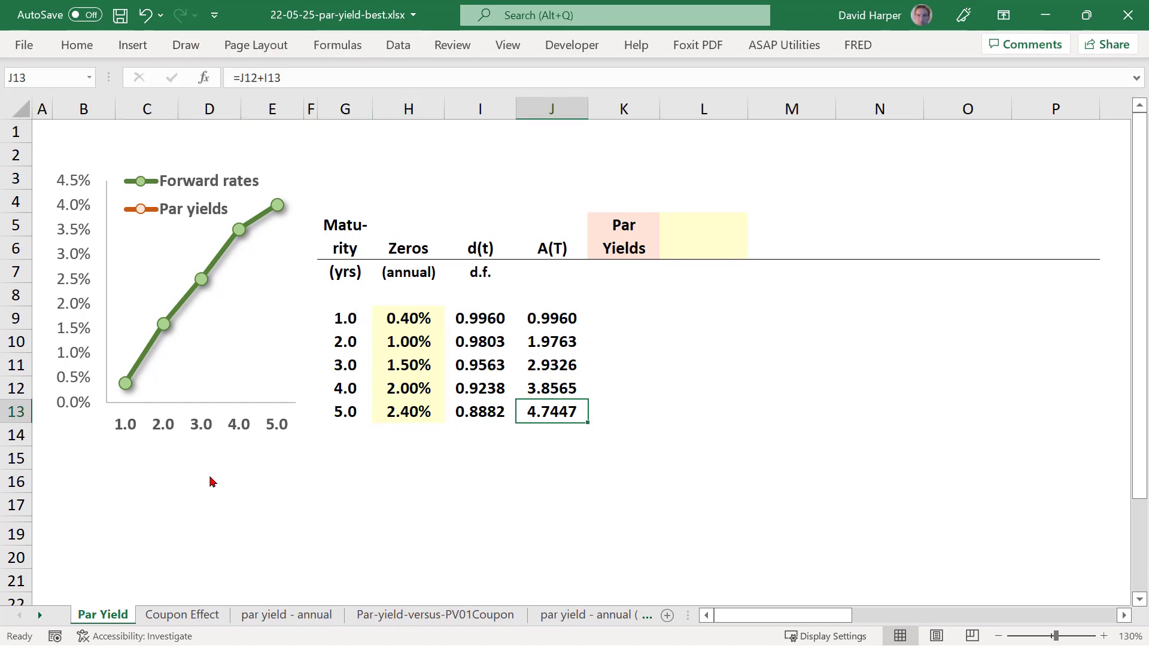
pyautogui.moveTo(211, 477)
pyautogui.mouseDown()
pyautogui.moveTo(202, 513)
pyautogui.moveTo(232, 477)
pyautogui.moveTo(256, 480)
pyautogui.moveTo(283, 518)
pyautogui.mouseUp()
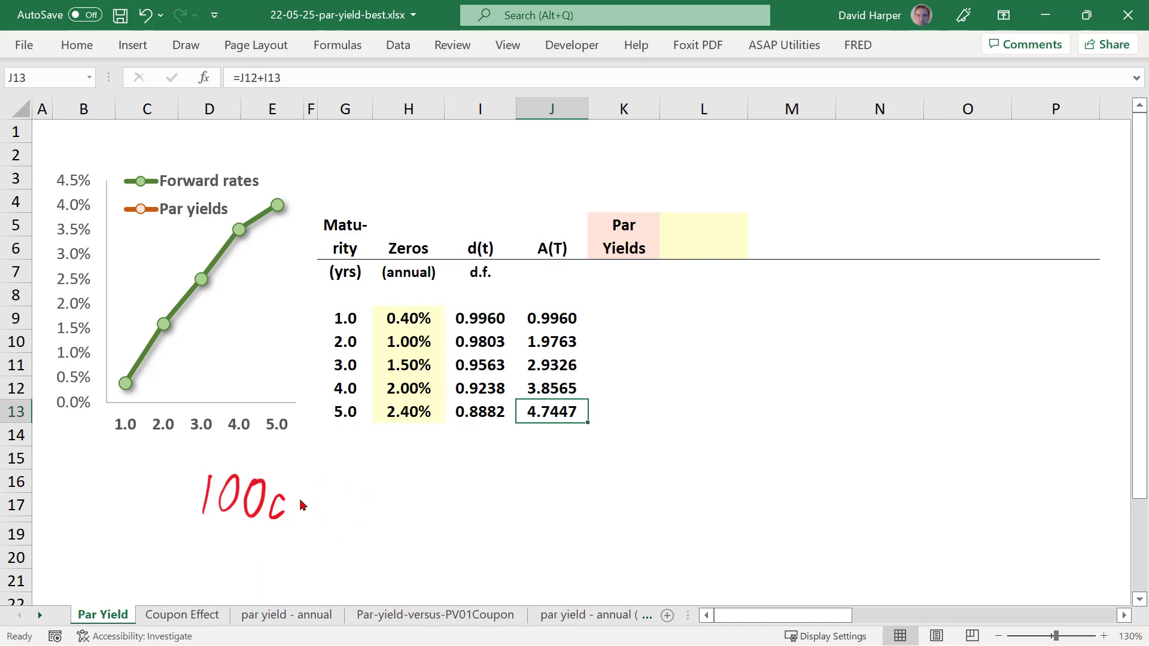
pyautogui.moveTo(301, 502)
pyautogui.mouseDown()
pyautogui.moveTo(371, 513)
pyautogui.moveTo(387, 482)
pyautogui.moveTo(391, 524)
pyautogui.mouseUp()
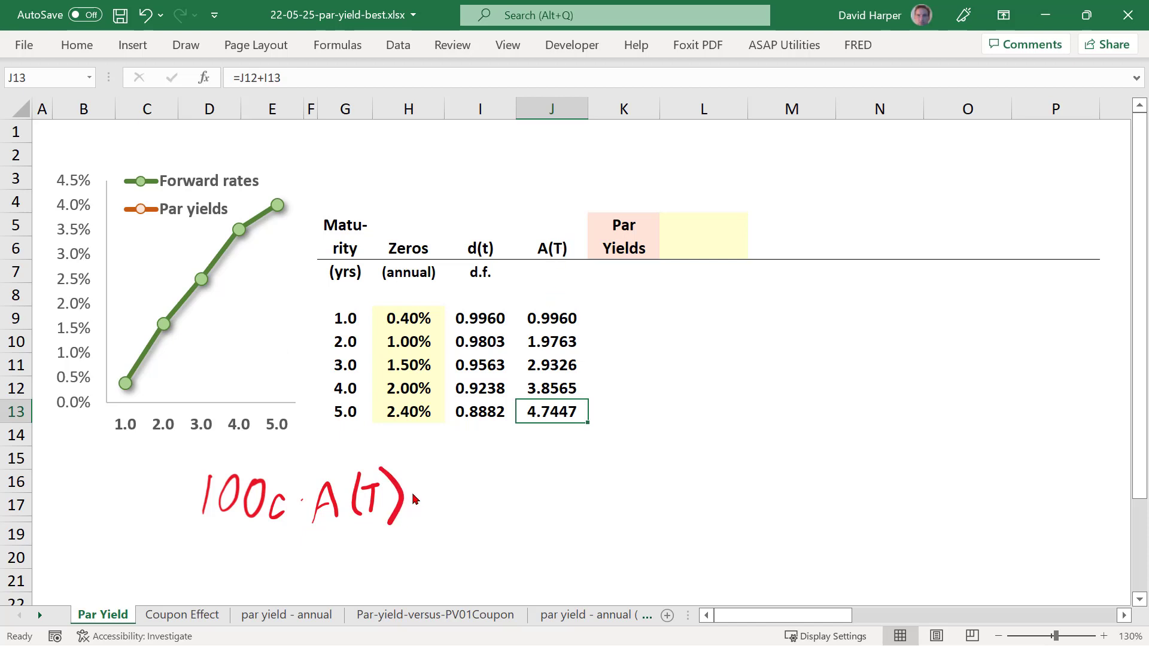
# Continue the handwritten par bond equation with + 100 · d(T) = 100 in red ink.
pyautogui.moveTo(422, 497); pyautogui.dragTo(438, 496)
pyautogui.moveTo(429, 486); pyautogui.dragTo(429, 507)
pyautogui.moveTo(464, 478)
pyautogui.mouseDown()
pyautogui.moveTo(465, 513)
pyautogui.moveTo(483, 486)
pyautogui.moveTo(509, 498)
pyautogui.mouseUp()
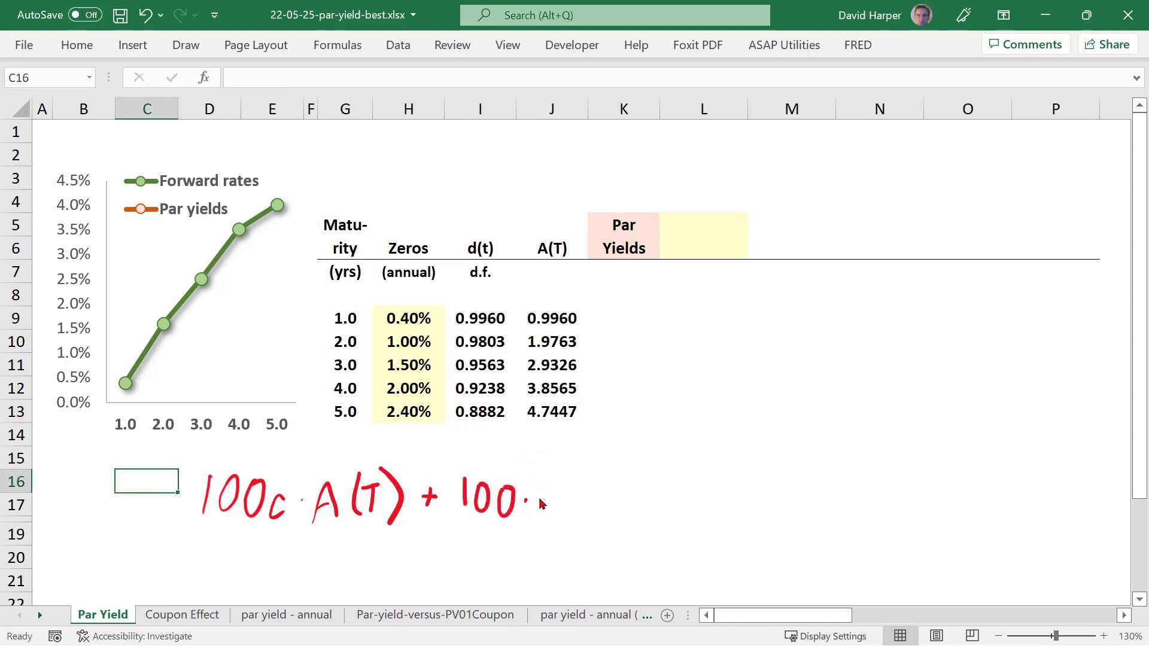
pyautogui.moveTo(556, 498); pyautogui.dragTo(558, 519)
pyautogui.moveTo(582, 466)
pyautogui.mouseDown()
pyautogui.moveTo(578, 520)
pyautogui.moveTo(612, 474)
pyautogui.mouseUp()
pyautogui.moveTo(605, 462)
pyautogui.mouseDown()
pyautogui.moveTo(612, 519)
pyautogui.moveTo(655, 492)
pyautogui.mouseUp()
pyautogui.moveTo(639, 507); pyautogui.dragTo(656, 504)
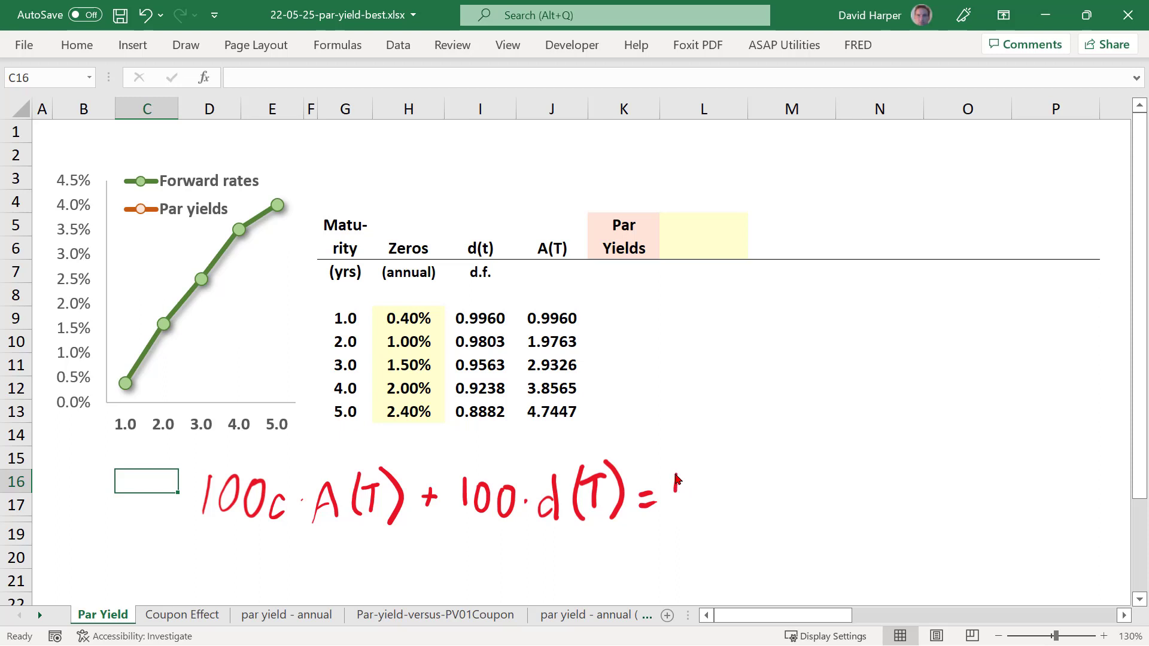
pyautogui.moveTo(676, 478); pyautogui.dragTo(672, 512)
pyautogui.moveTo(700, 483)
pyautogui.mouseDown()
pyautogui.moveTo(701, 513)
pyautogui.moveTo(700, 483)
pyautogui.mouseUp()
pyautogui.moveTo(727, 482)
pyautogui.mouseDown()
pyautogui.moveTo(726, 516)
pyautogui.moveTo(727, 483)
pyautogui.mouseUp()
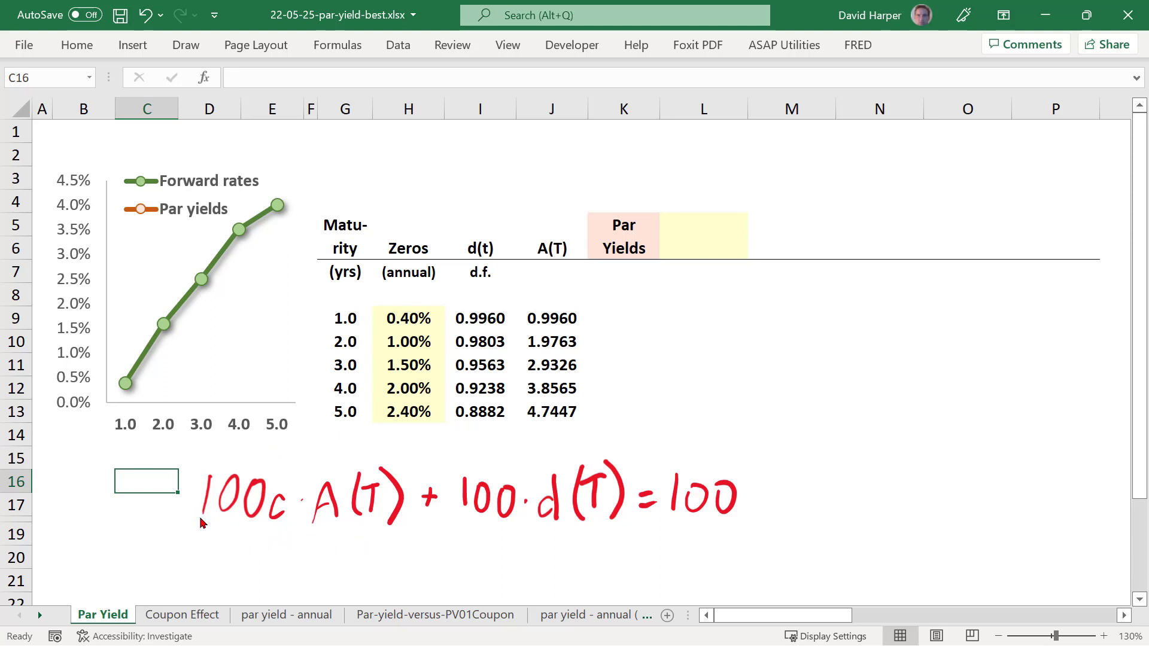
# Strike out all three 100 factors in the handwritten equation and write 1.0 at its end.
pyautogui.moveTo(200, 520); pyautogui.dragTo(264, 482)
pyautogui.moveTo(461, 516); pyautogui.dragTo(521, 480)
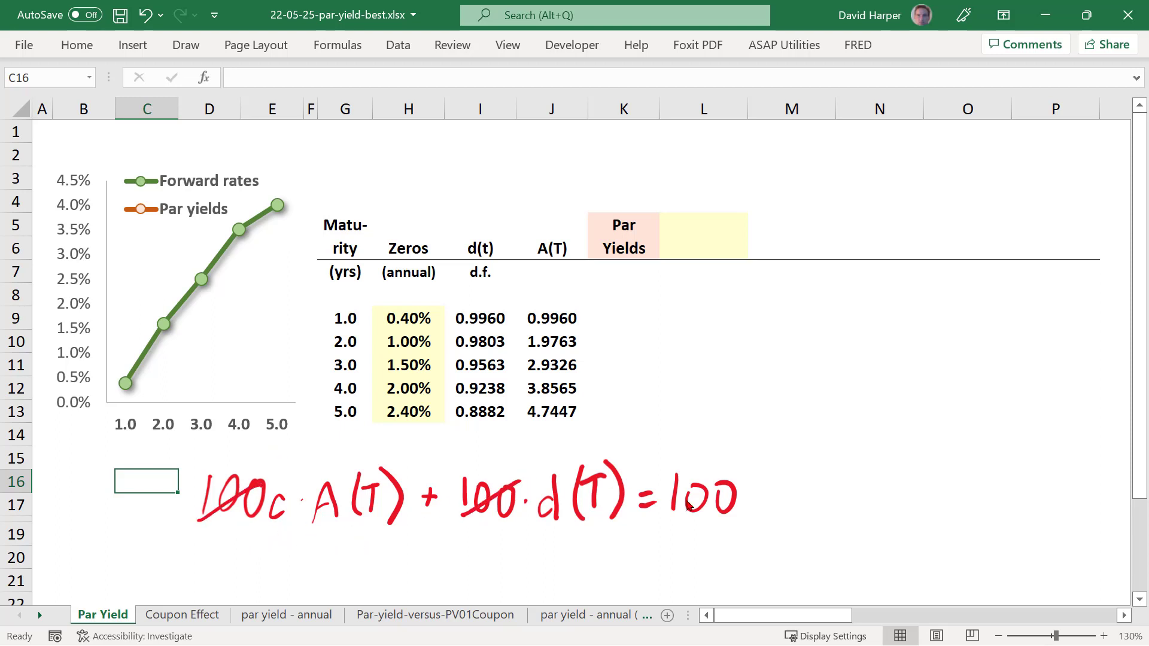
pyautogui.moveTo(672, 522)
pyautogui.mouseDown()
pyautogui.moveTo(742, 475)
pyautogui.moveTo(752, 511)
pyautogui.moveTo(778, 496)
pyautogui.mouseUp()
pyautogui.click(762, 509)
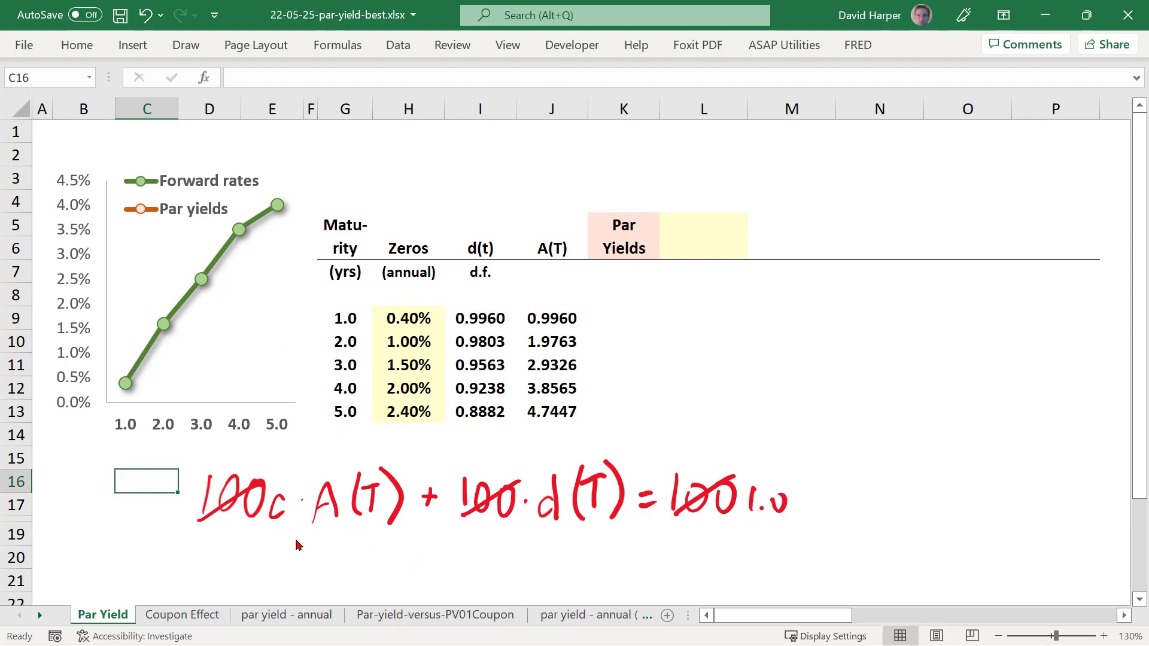
# Handwrite the solved par yield below the equation as c = (1.0 − d(T)) / A(T).
pyautogui.moveTo(306, 540)
pyautogui.mouseDown()
pyautogui.moveTo(307, 555)
pyautogui.moveTo(365, 540)
pyautogui.moveTo(362, 557)
pyautogui.moveTo(383, 557)
pyautogui.mouseUp()
pyautogui.click(374, 552)
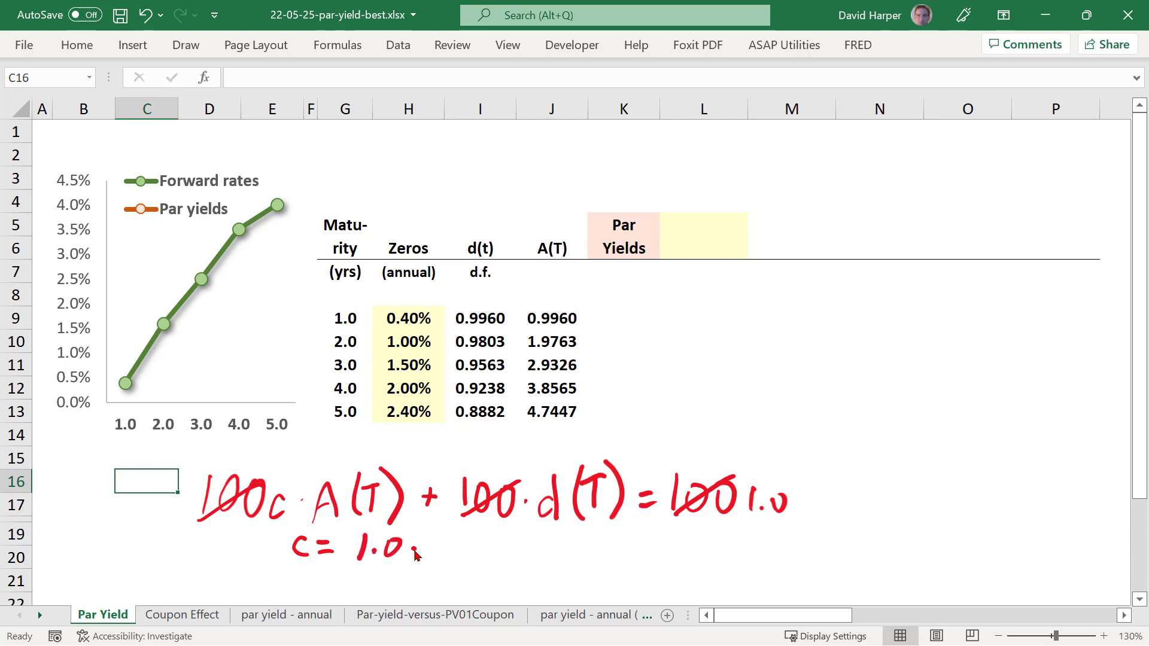
pyautogui.moveTo(414, 550)
pyautogui.mouseDown()
pyautogui.moveTo(450, 532)
pyautogui.moveTo(450, 566)
pyautogui.mouseUp()
pyautogui.moveTo(474, 536)
pyautogui.mouseDown()
pyautogui.moveTo(465, 564)
pyautogui.moveTo(497, 531)
pyautogui.mouseUp()
pyautogui.moveTo(500, 526)
pyautogui.mouseDown()
pyautogui.moveTo(510, 548)
pyautogui.moveTo(500, 562)
pyautogui.mouseUp()
pyautogui.moveTo(344, 568); pyautogui.dragTo(497, 573)
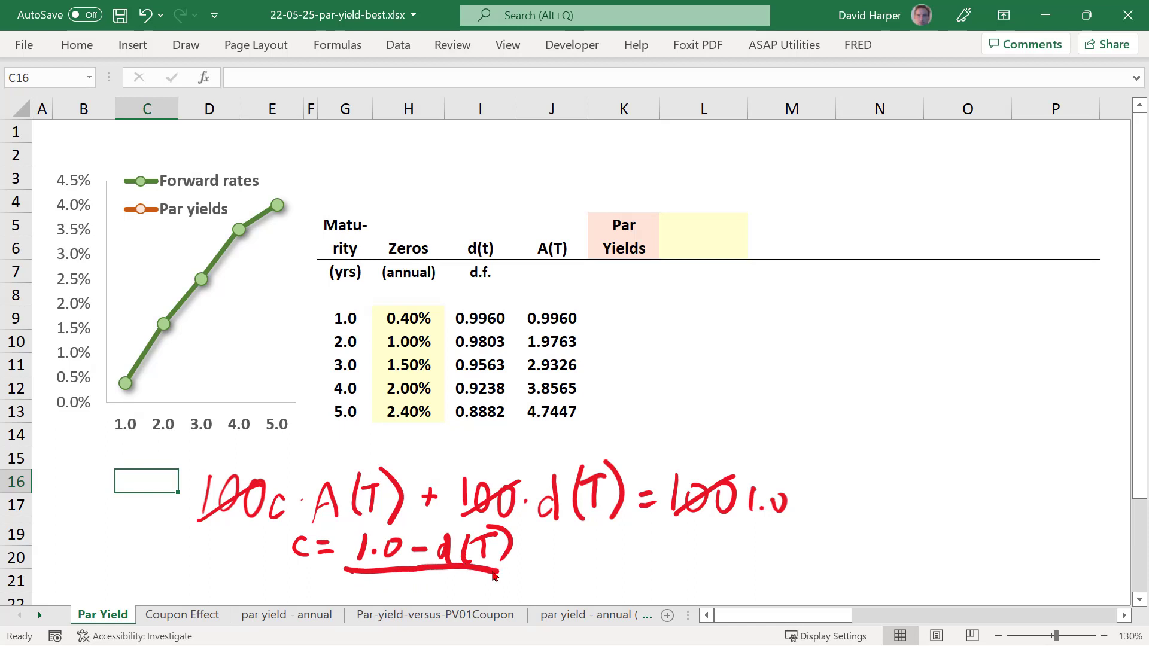
pyautogui.moveTo(383, 599)
pyautogui.mouseDown()
pyautogui.moveTo(406, 598)
pyautogui.moveTo(403, 588)
pyautogui.moveTo(417, 602)
pyautogui.moveTo(449, 574)
pyautogui.mouseUp()
pyautogui.moveTo(437, 577)
pyautogui.mouseDown()
pyautogui.moveTo(436, 602)
pyautogui.moveTo(457, 602)
pyautogui.mouseUp()
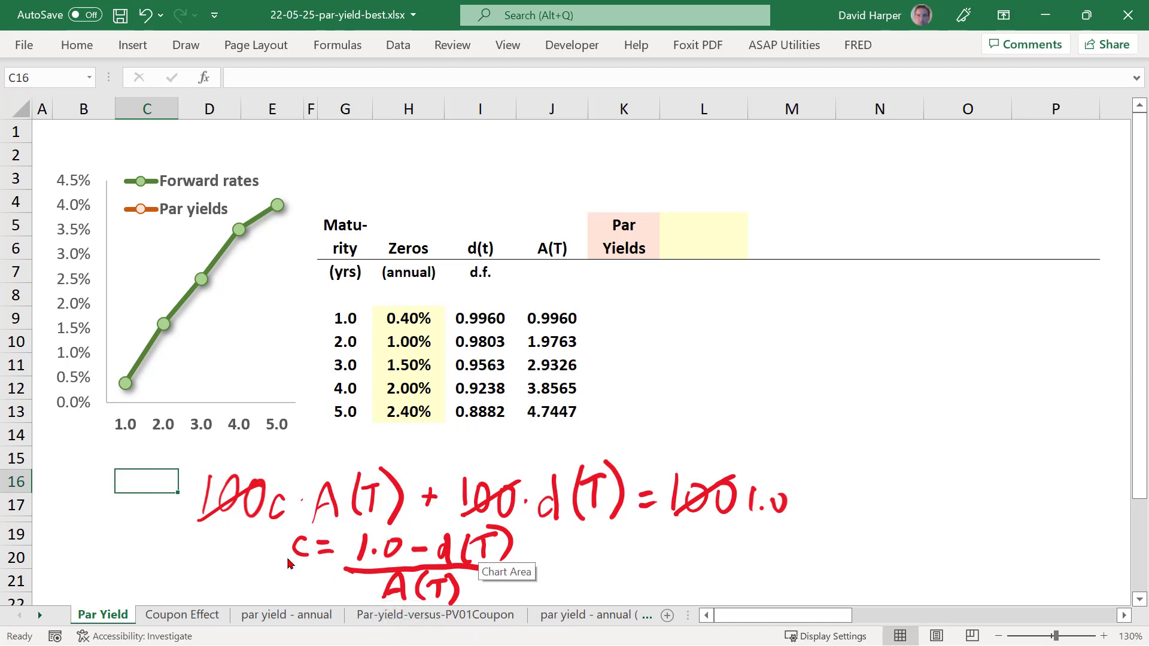
# Enter =(1-I9)/J9 in K9 as the one-year par yield.
pyautogui.click(639, 325)
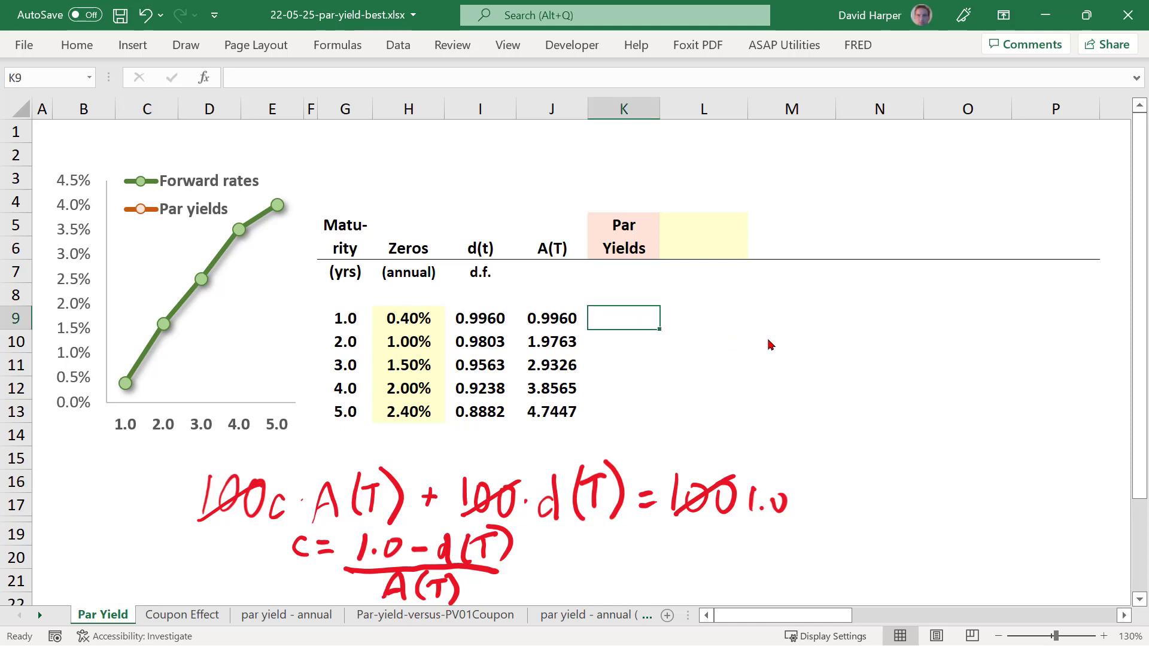
pyautogui.write('=')
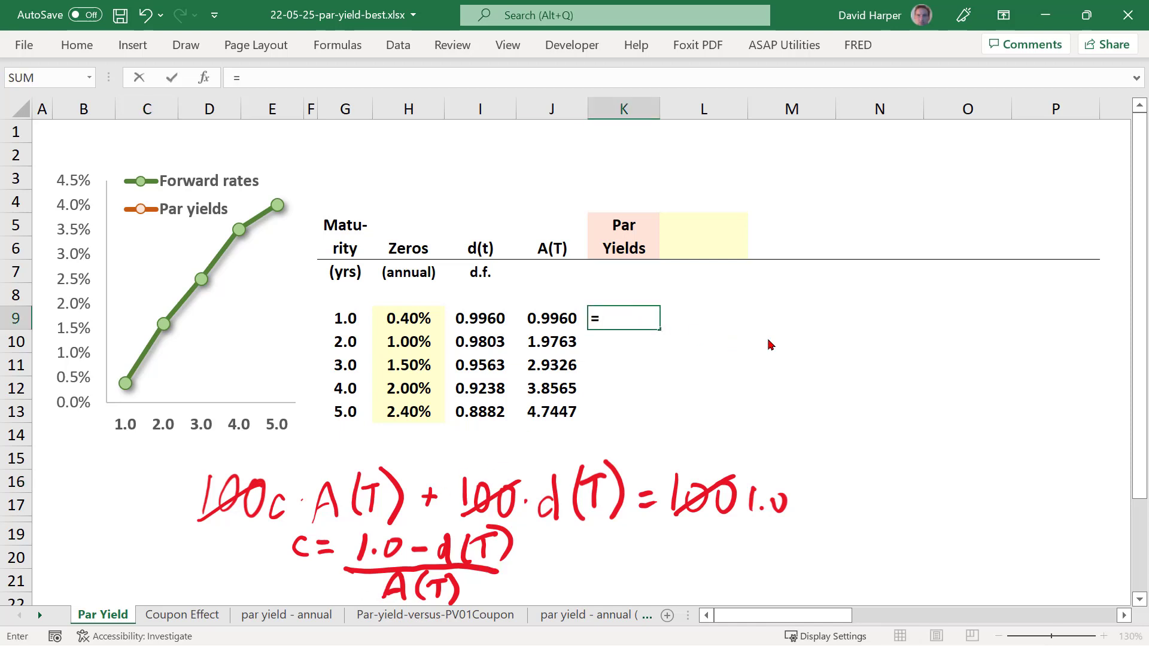
pyautogui.write('(1-')
pyautogui.press('Left')
pyautogui.press('Left')
pyautogui.write(')')
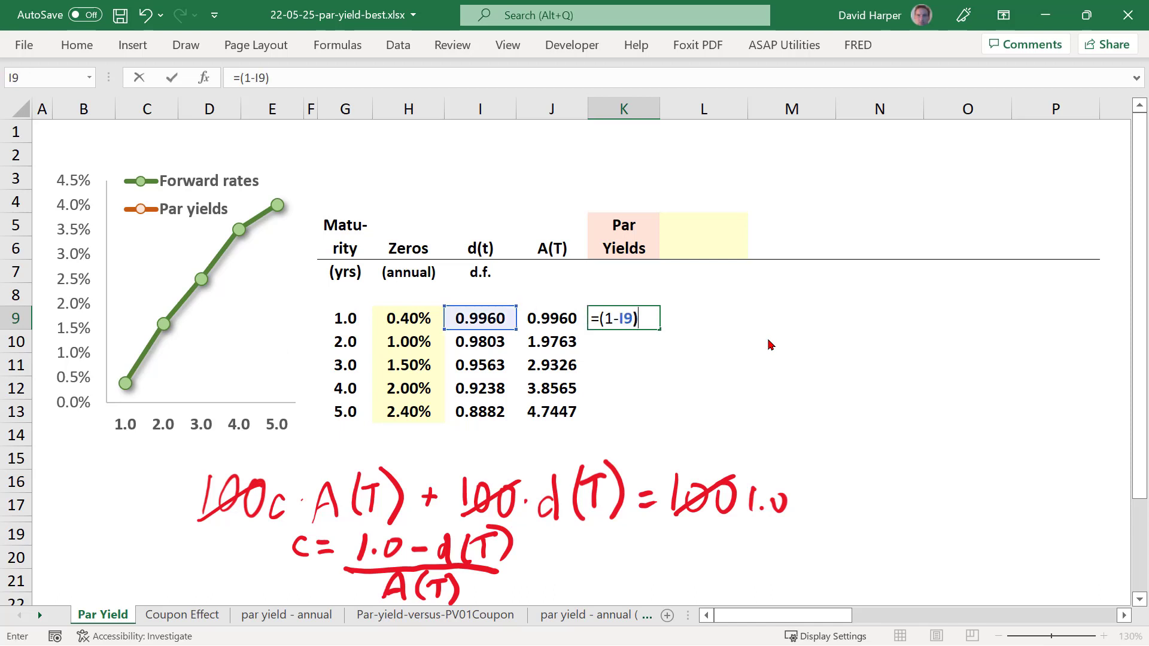
pyautogui.write('/')
pyautogui.press('Left')
pyautogui.press('Return')
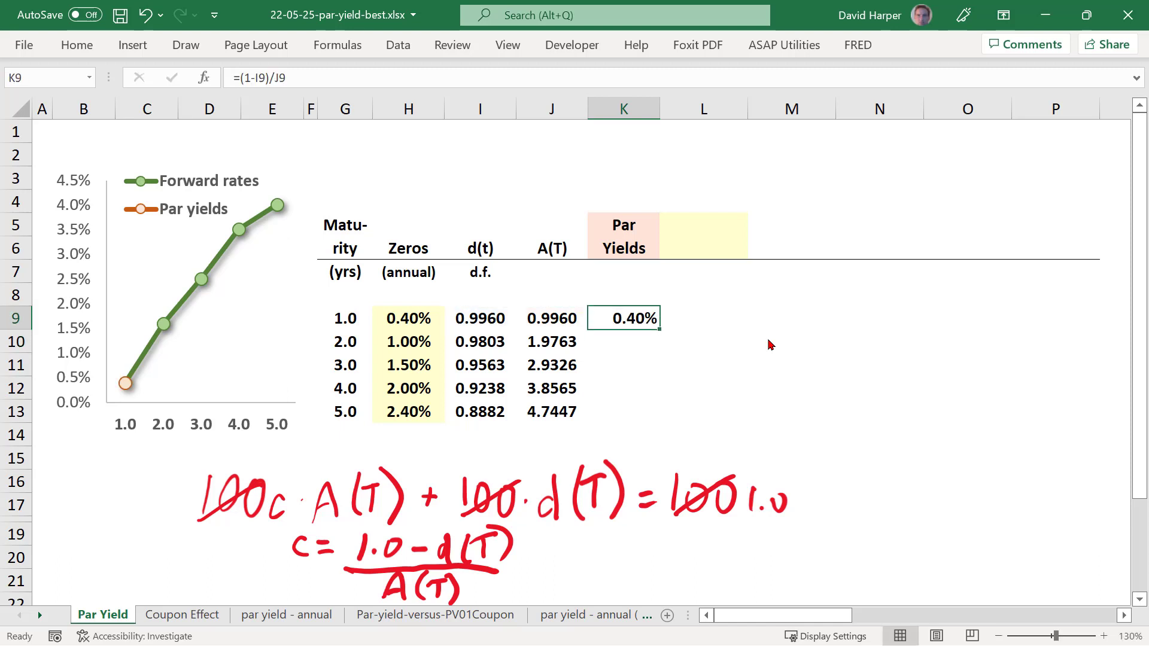
# Copy the par yield formula from K9 down to the remaining maturities in K10:K13.
pyautogui.hotkey('ctrl', 'c')
pyautogui.press('Down')
pyautogui.hotkey('shift', 'Down')
pyautogui.hotkey('shift', 'Down')
pyautogui.hotkey('shift', 'Down')
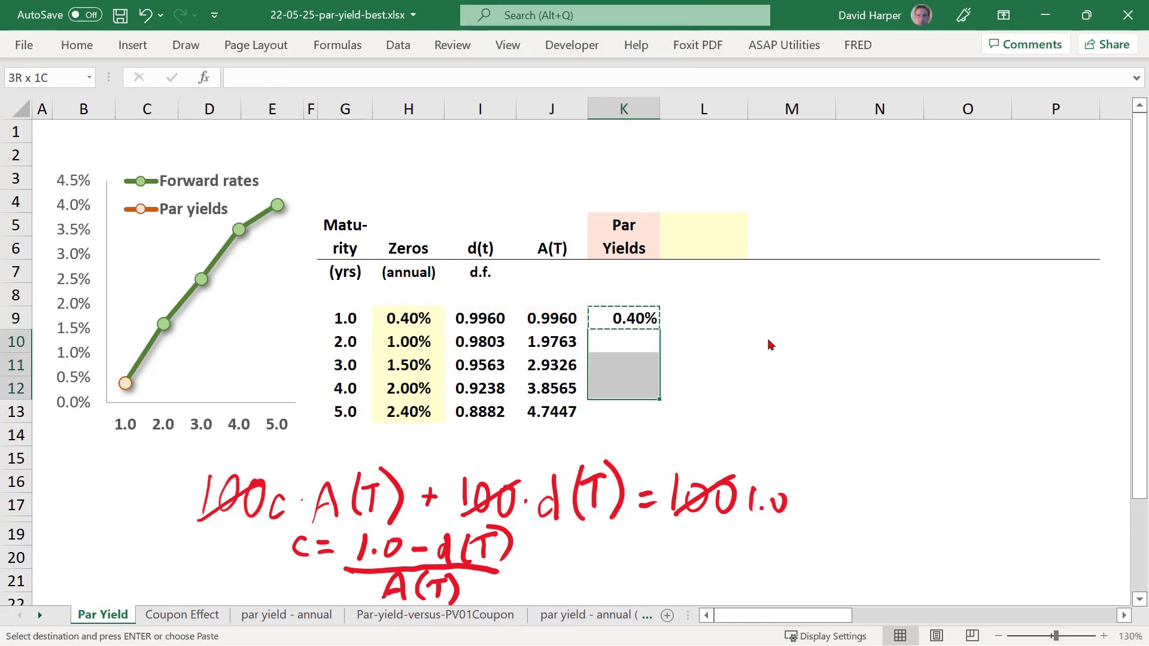
pyautogui.press('Return')
# Inspect the five-year par yield formula in K13 and the cells it references, and return to K9.
pyautogui.press('Down')
pyautogui.press('Down')
pyautogui.press('Down')
pyautogui.press('F2')
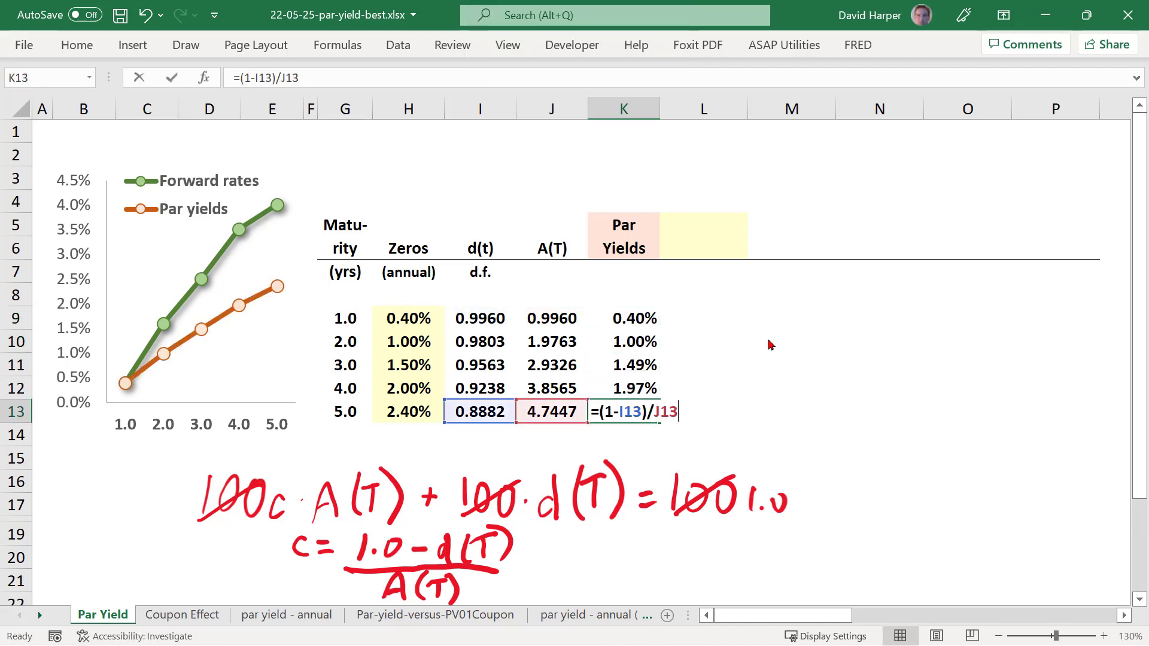
pyautogui.press('Escape')
pyautogui.press('Up')
pyautogui.press('Up')
pyautogui.press('Up')
pyautogui.press('Up')
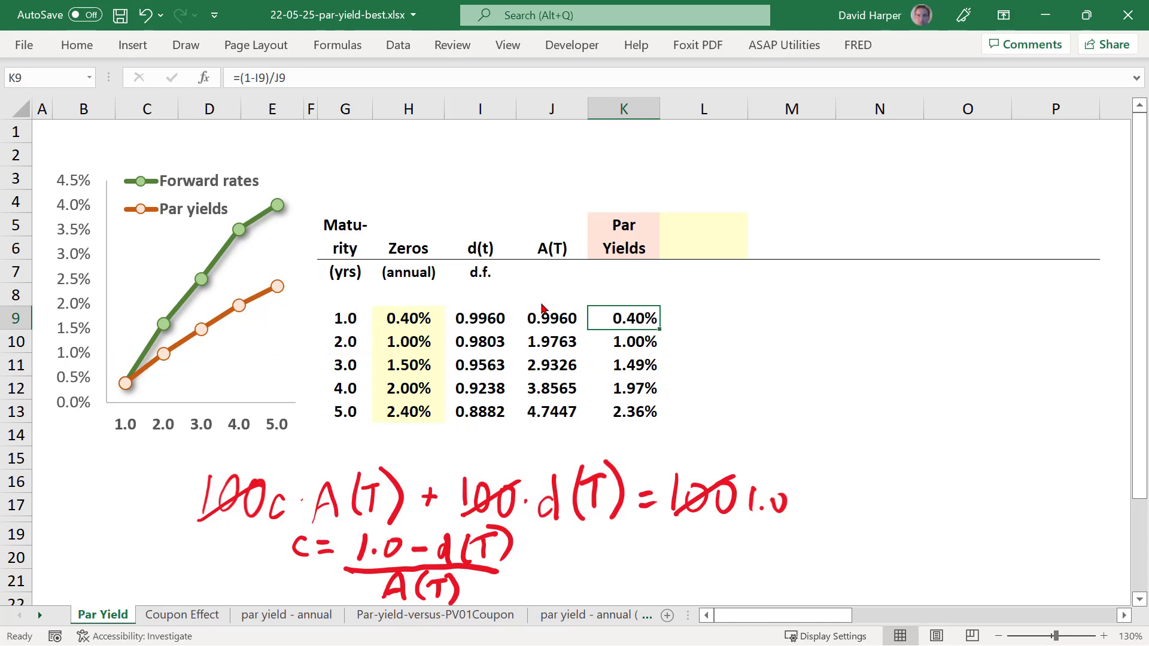
# Review the par yields in K9:K13 against the zero rates, along with the empty yellow cells L5 and L6.
pyautogui.moveTo(622, 324); pyautogui.dragTo(619, 409)
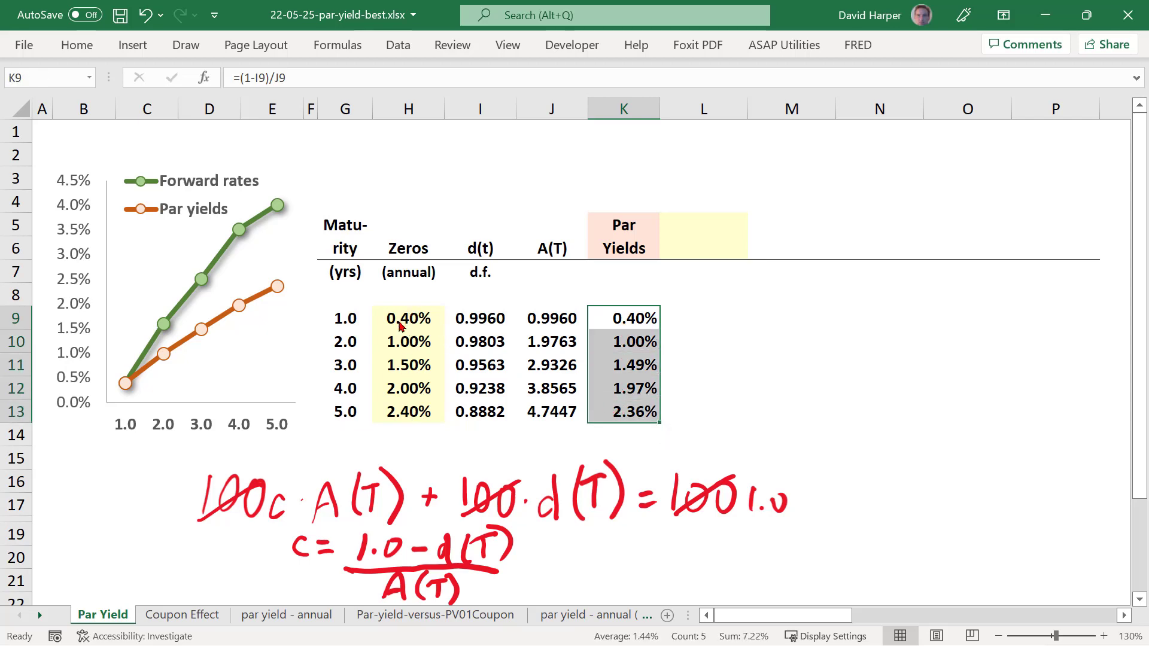
pyautogui.moveTo(612, 335)
pyautogui.click(633, 420)
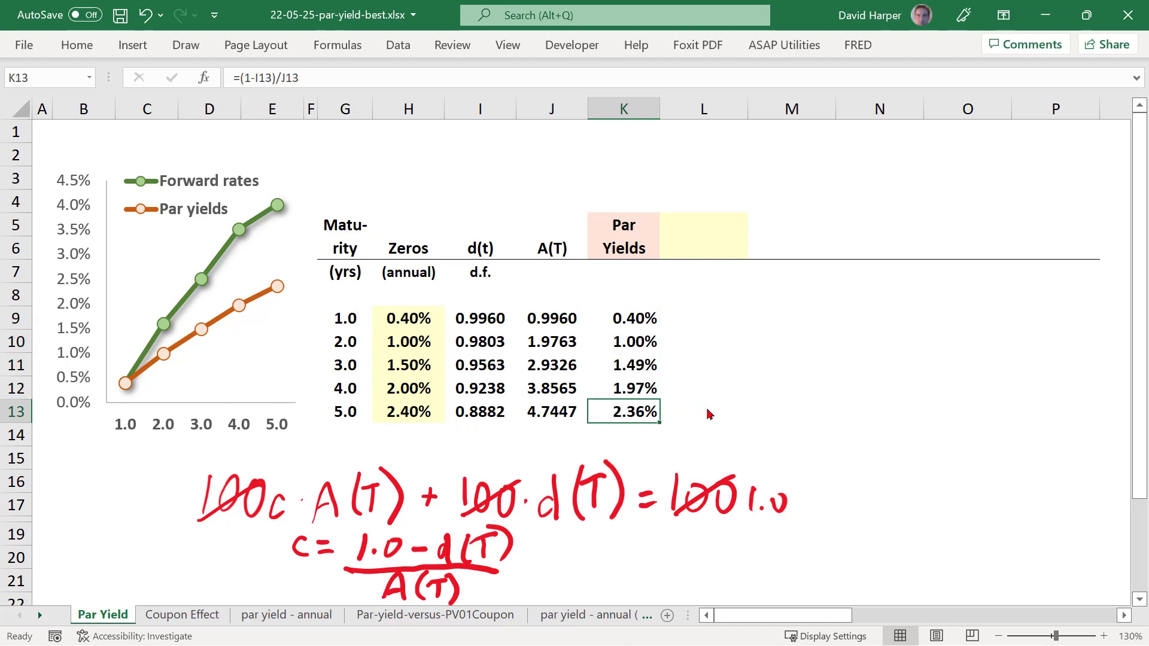
pyautogui.click(636, 326)
pyautogui.click(633, 350)
pyautogui.click(633, 364)
pyautogui.click(688, 233)
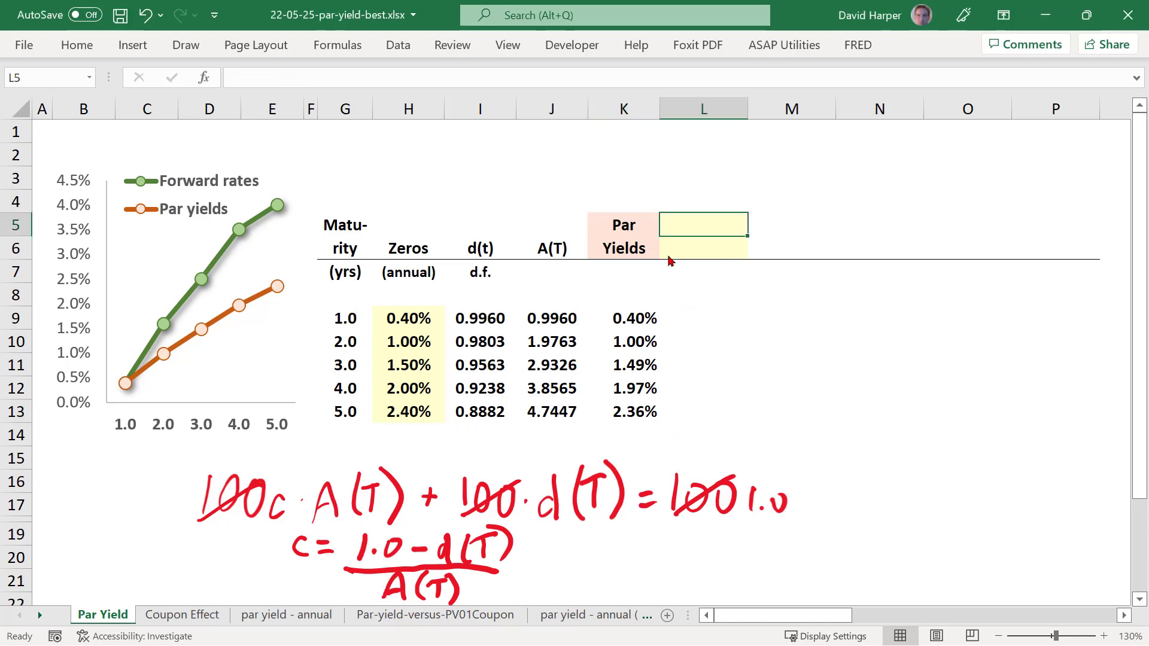
pyautogui.click(685, 255)
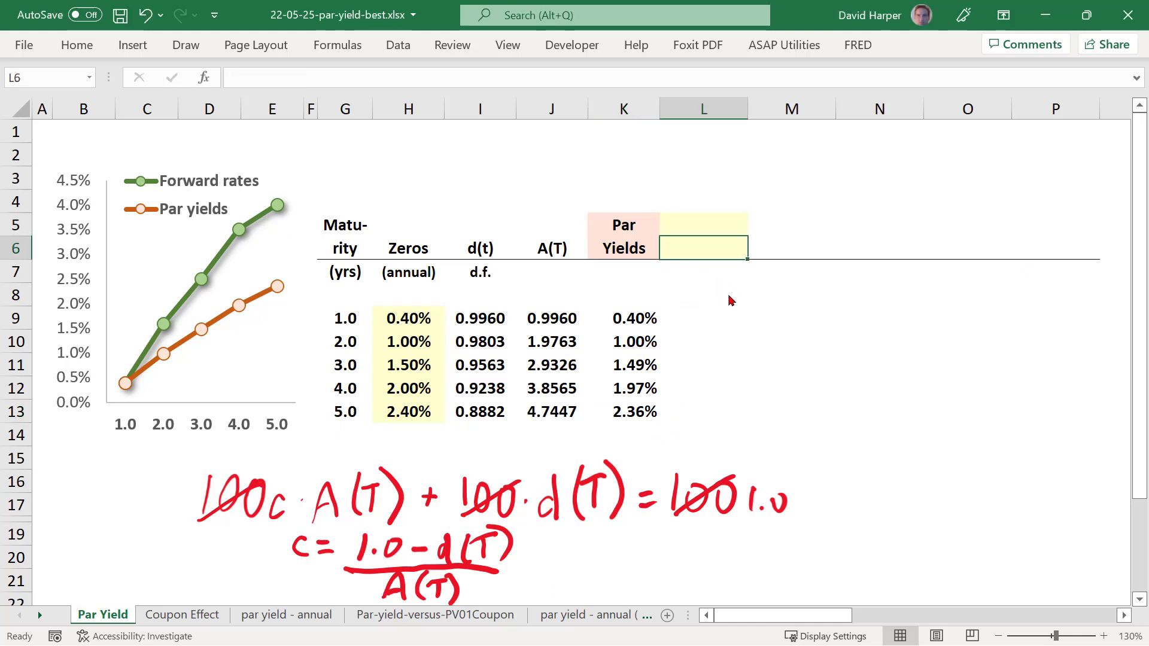
# Copy the five-year par yield from K13 and paste it as a value only into L6.
pyautogui.press('Down')
pyautogui.press('Down')
pyautogui.press('Down')
pyautogui.press('Down')
pyautogui.press('Down')
pyautogui.press('Down')
pyautogui.press('Down')
pyautogui.press('Left')
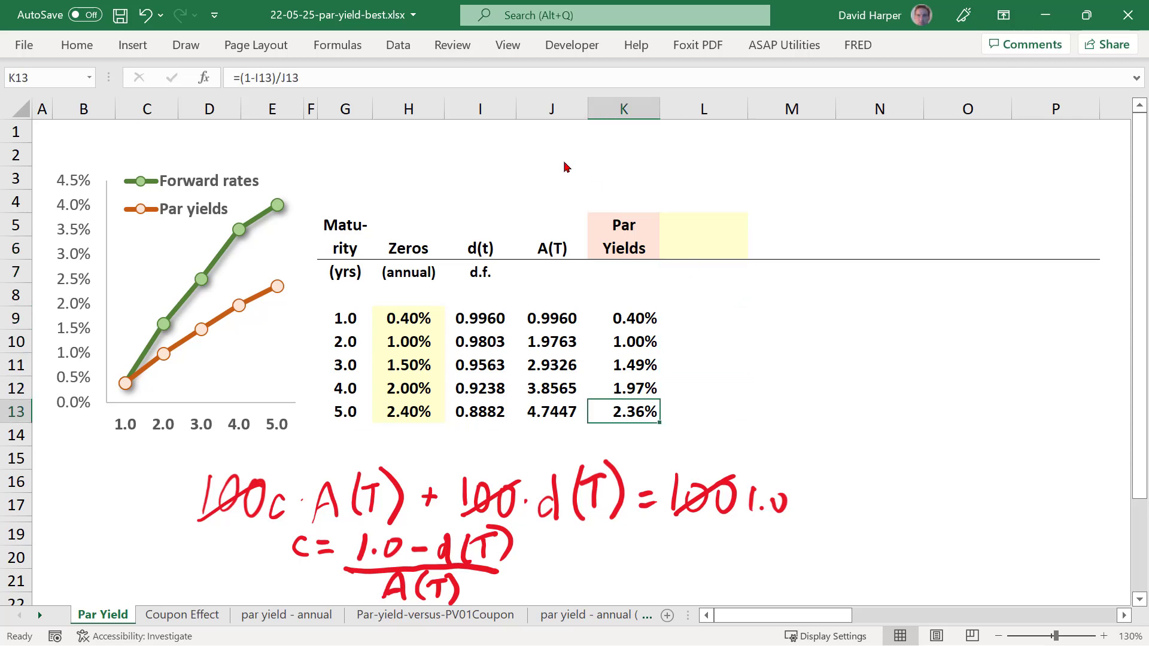
pyautogui.click(77, 45)
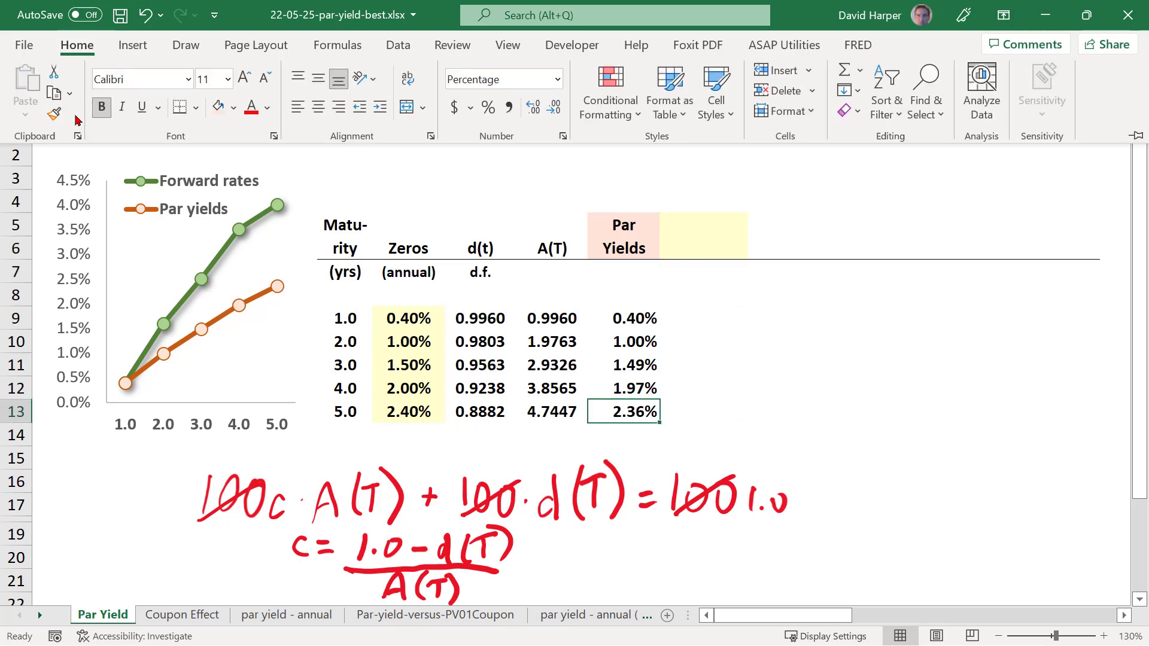
pyautogui.click(70, 93)
pyautogui.click(84, 117)
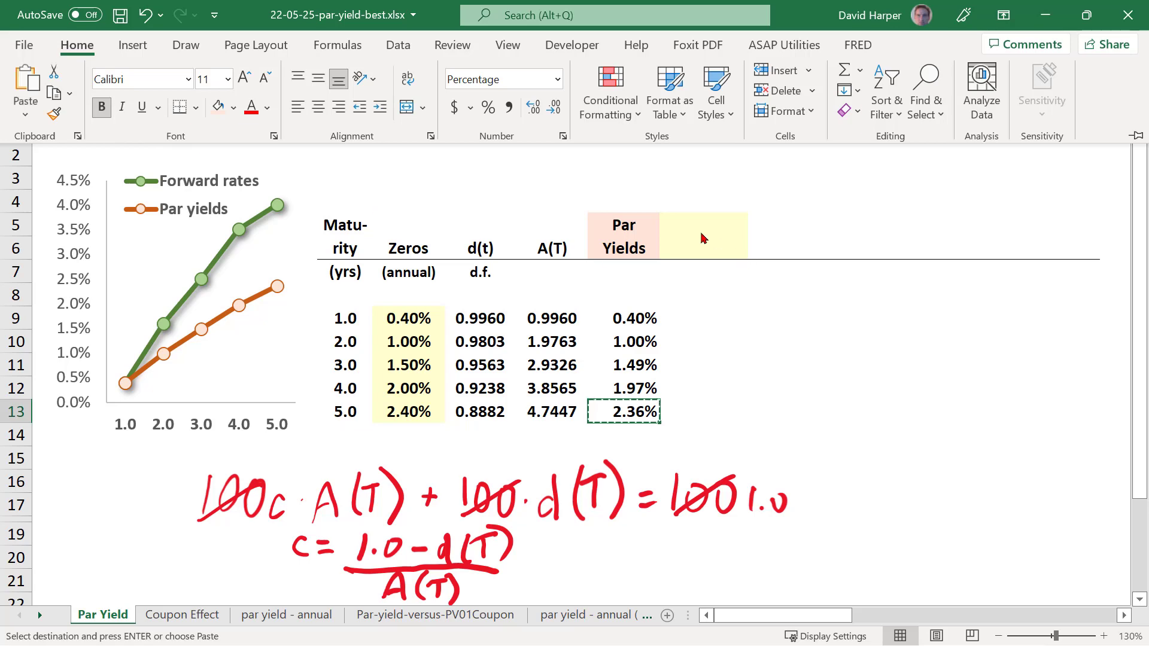
pyautogui.click(704, 238)
pyautogui.click(704, 245)
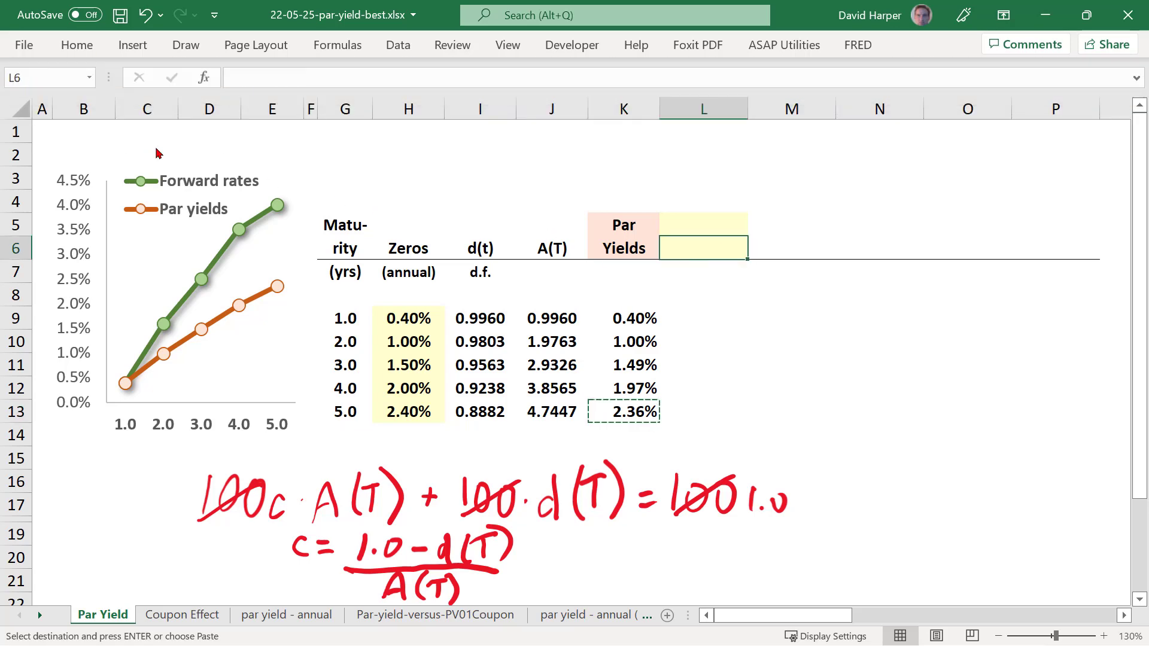
pyautogui.click(76, 45)
pyautogui.click(26, 113)
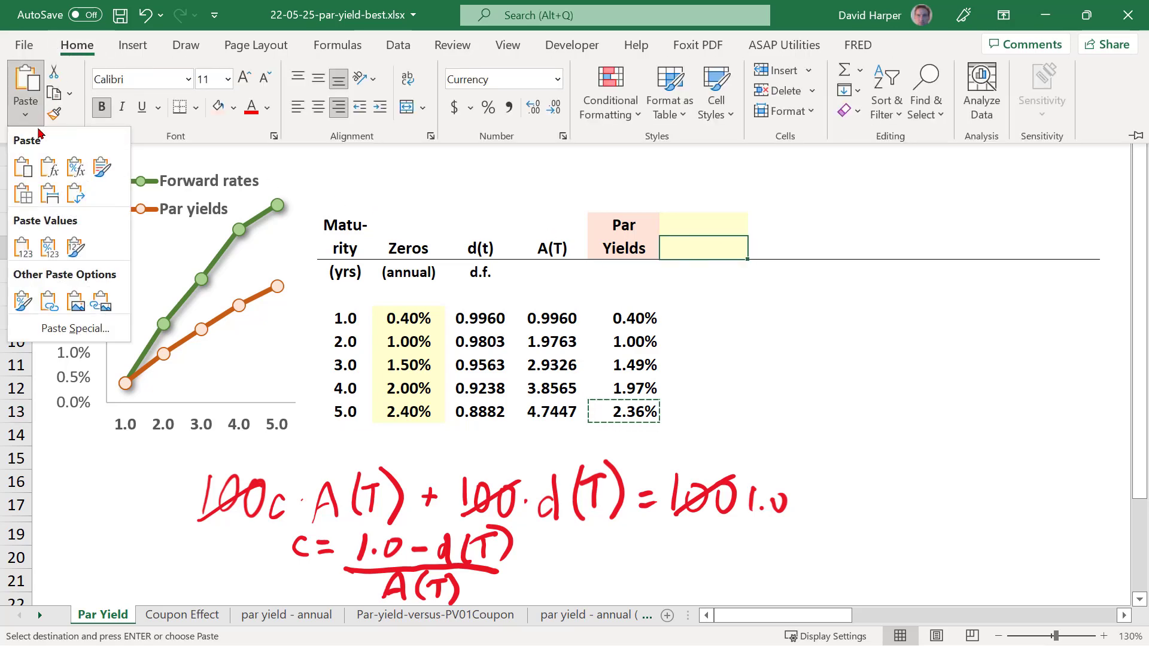
pyautogui.click(21, 247)
pyautogui.press('Escape')
# Edit L6 to =0.0235679162251079*100 so the five-year par yield is a dollar coupon per 100 of face value.
pyautogui.press('F2')
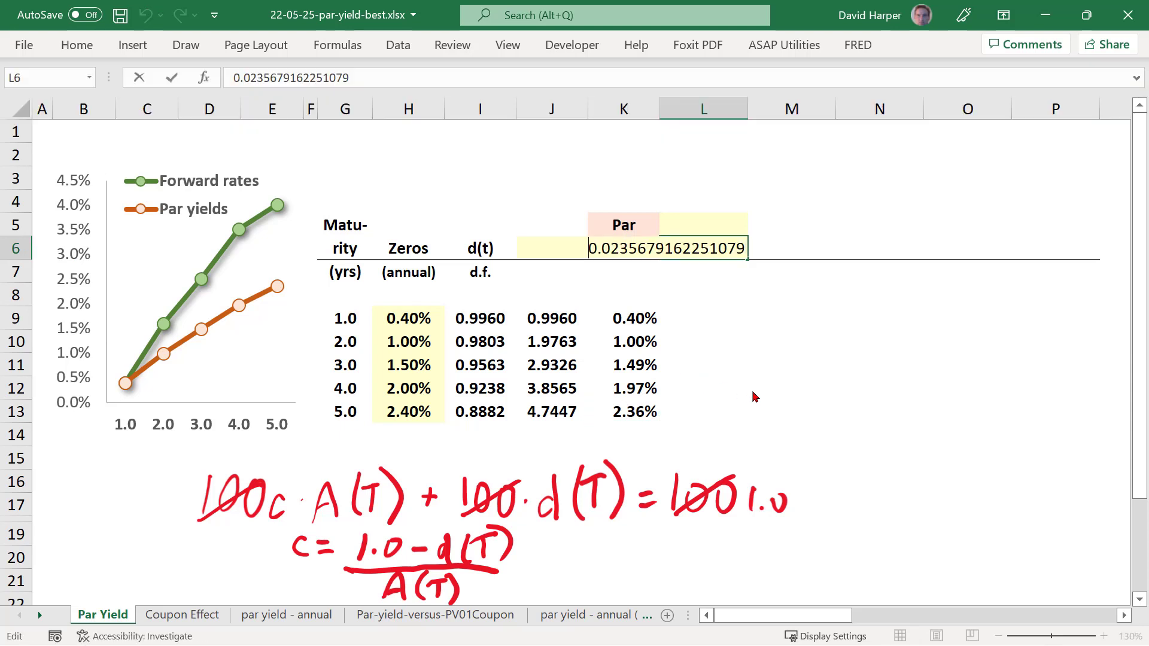
pyautogui.press('Home')
pyautogui.write('=')
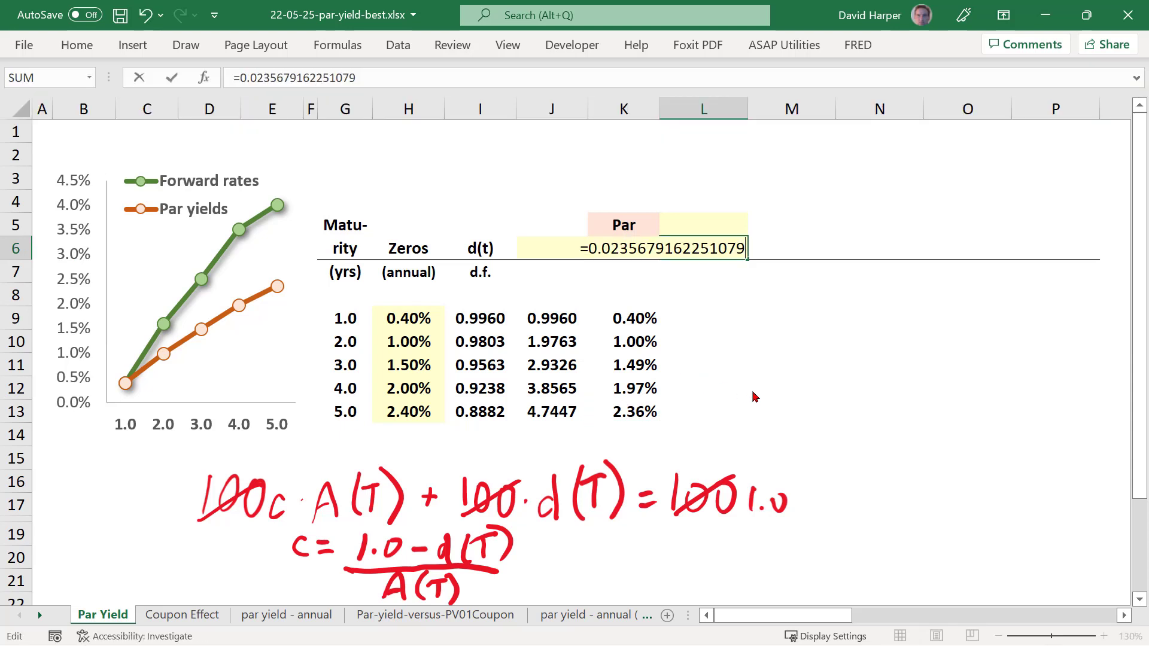
pyautogui.write('*100')
pyautogui.press('BackSpace')
pyautogui.press('BackSpace')
pyautogui.press('BackSpace')
pyautogui.press('BackSpace')
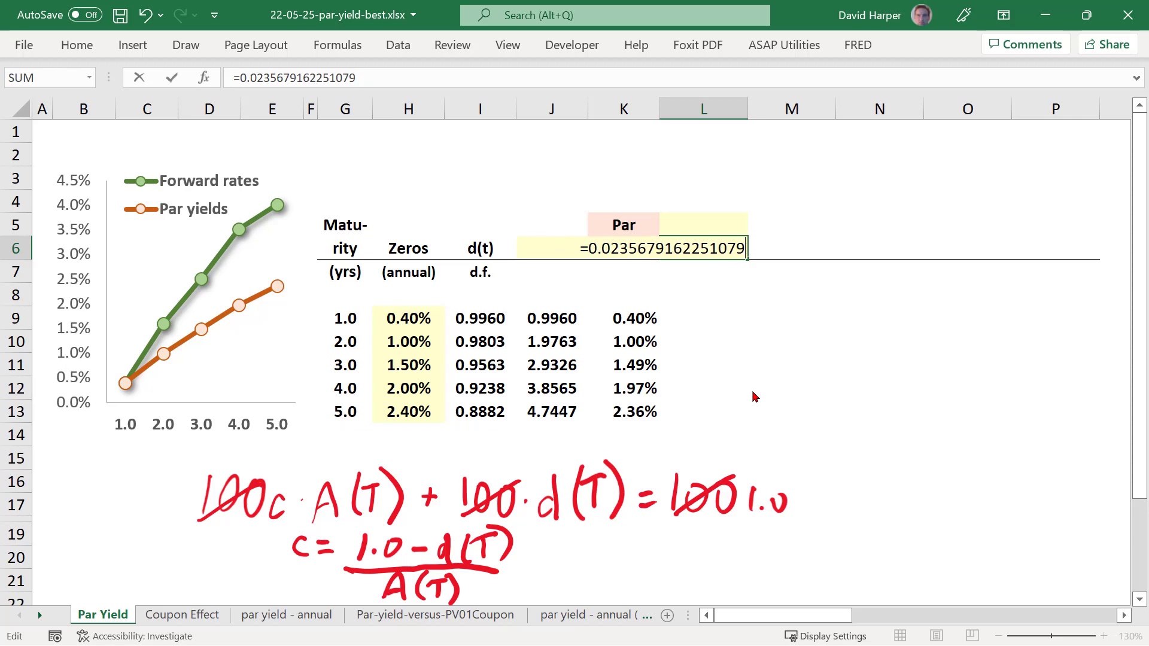
pyautogui.write('*100')
pyautogui.hotkey('ctrl', 'Return')
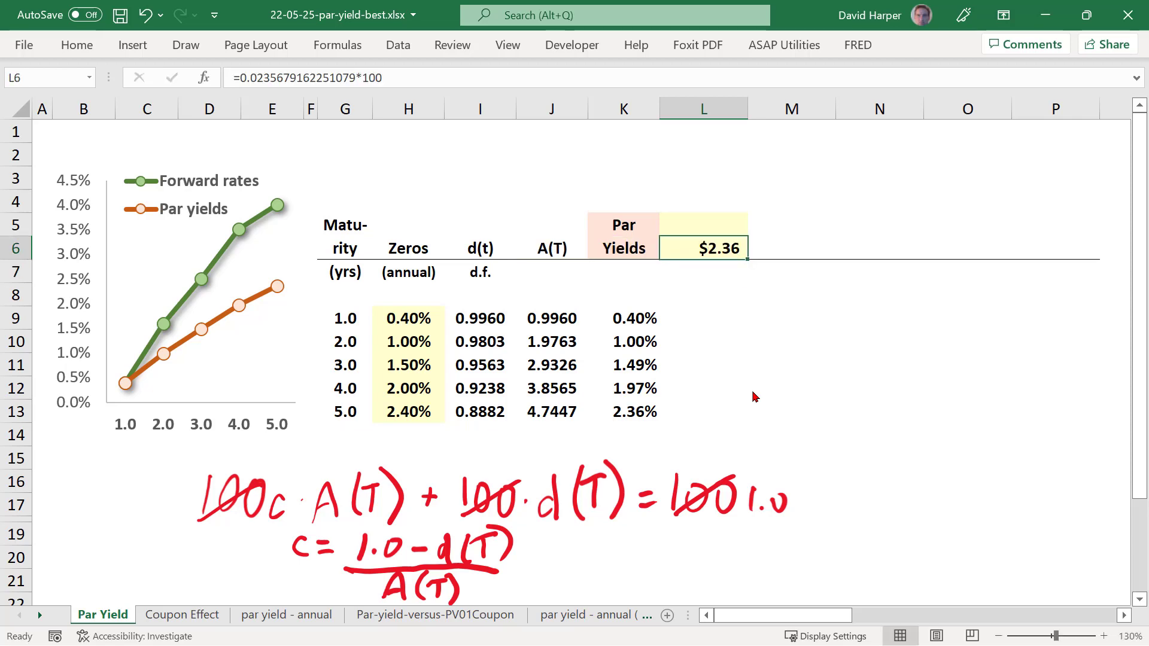
# Enter 100 in L5 as the bond's face value above the coupon.
pyautogui.press('Up')
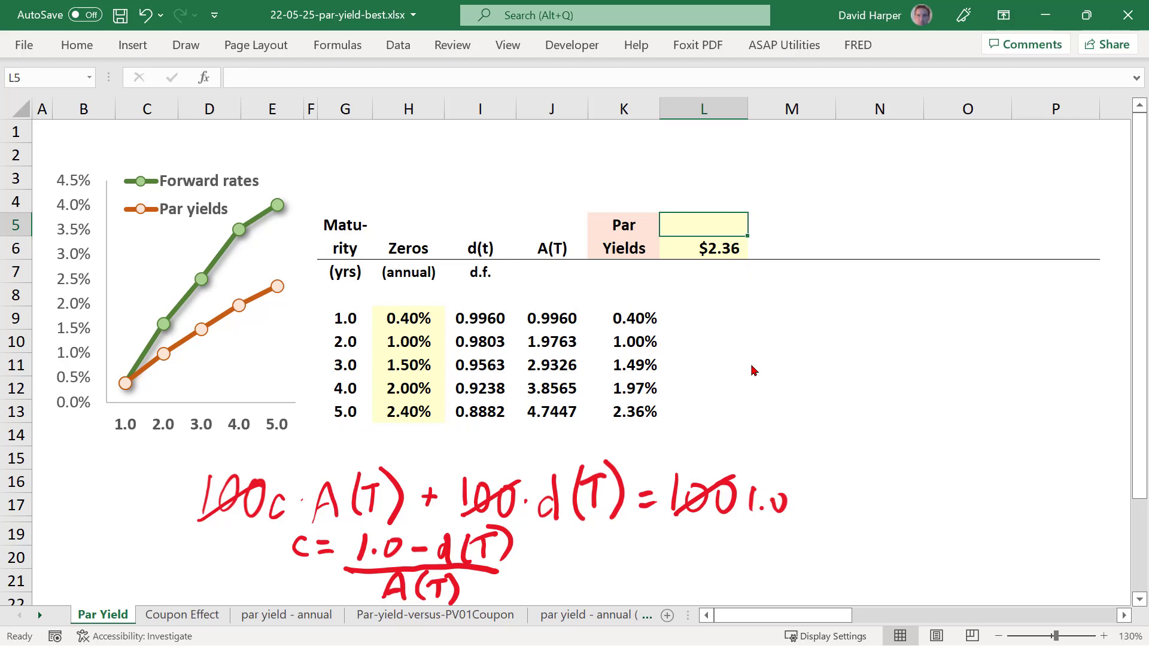
pyautogui.write('100')
pyautogui.press('Return')
pyautogui.press('Down')
pyautogui.press('Down')
pyautogui.press('Down')
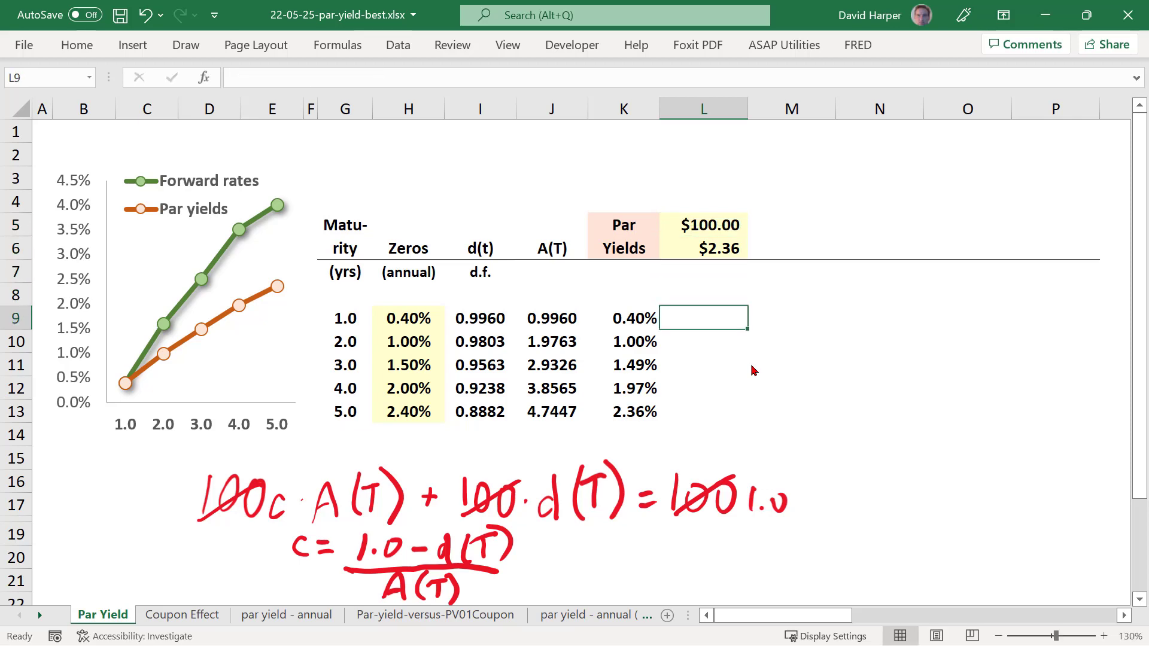
# Point out the five-year par yield in K13 by selecting its cell.
pyautogui.scroll(-1, 778, 406)
pyautogui.scroll(1, 793, 425)
pyautogui.click(621, 412)
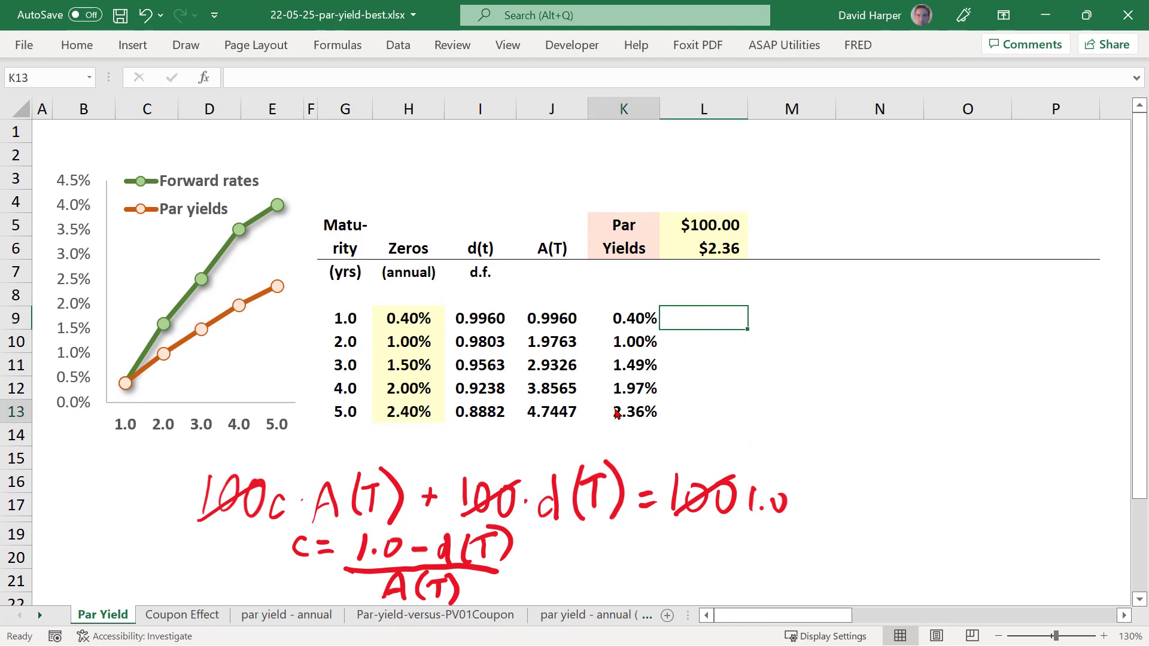
# Enter =L$6*I9 in L9 to discount the first-year coupon, keeping the coupon's row reference fixed.
pyautogui.click(727, 254)
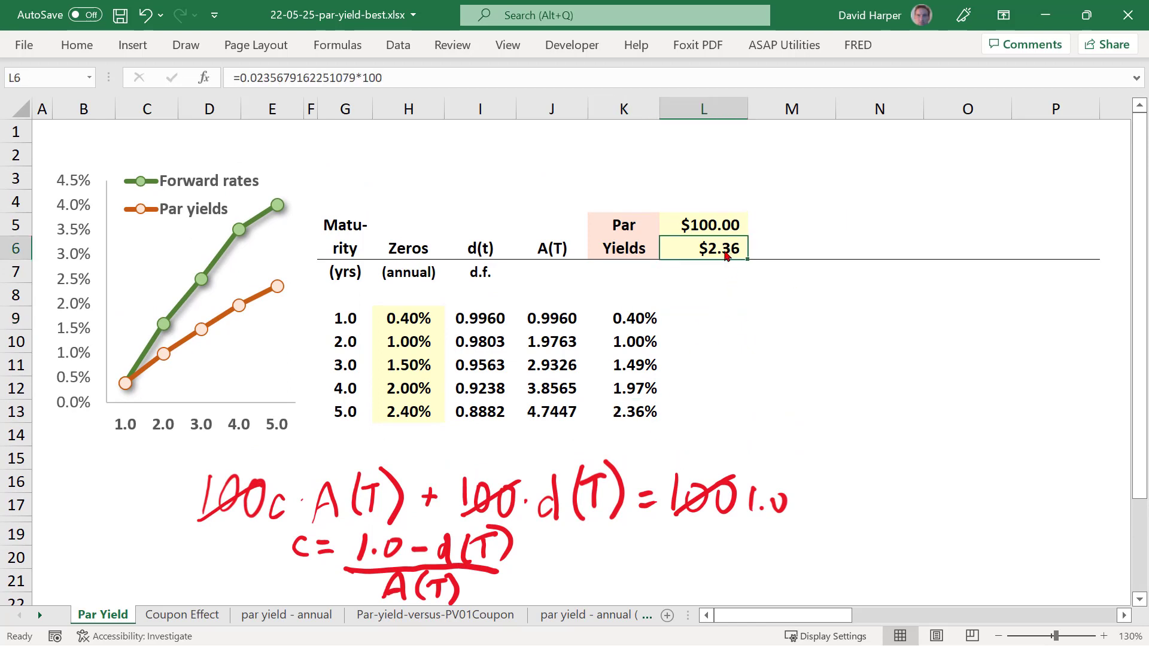
pyautogui.click(719, 316)
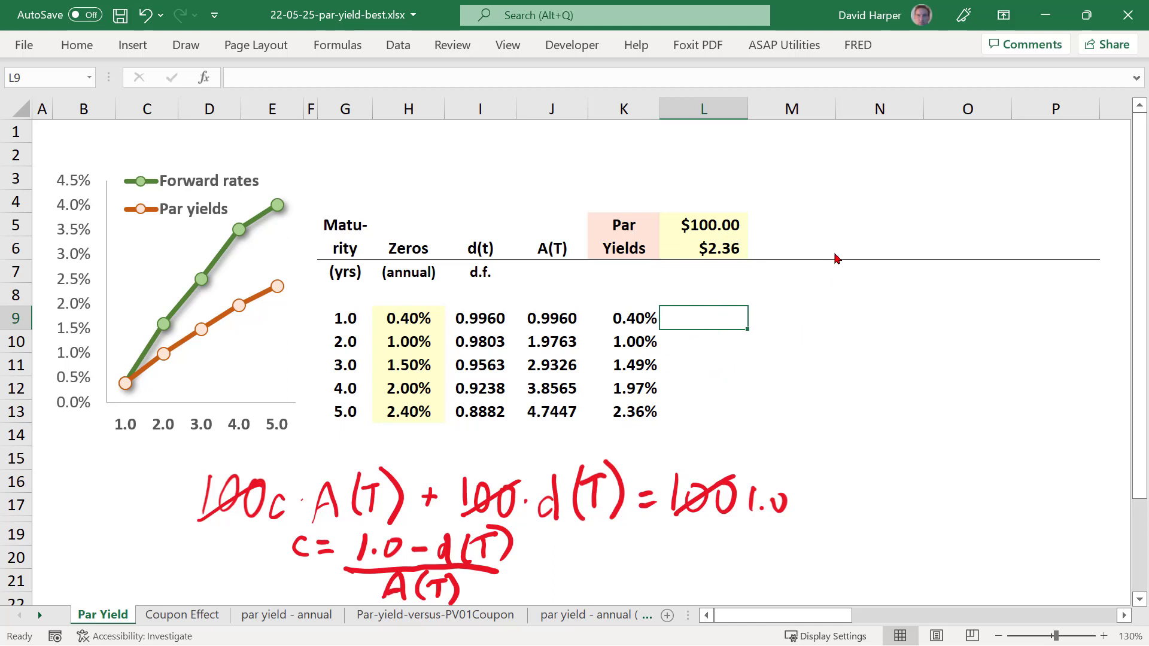
pyautogui.write('=')
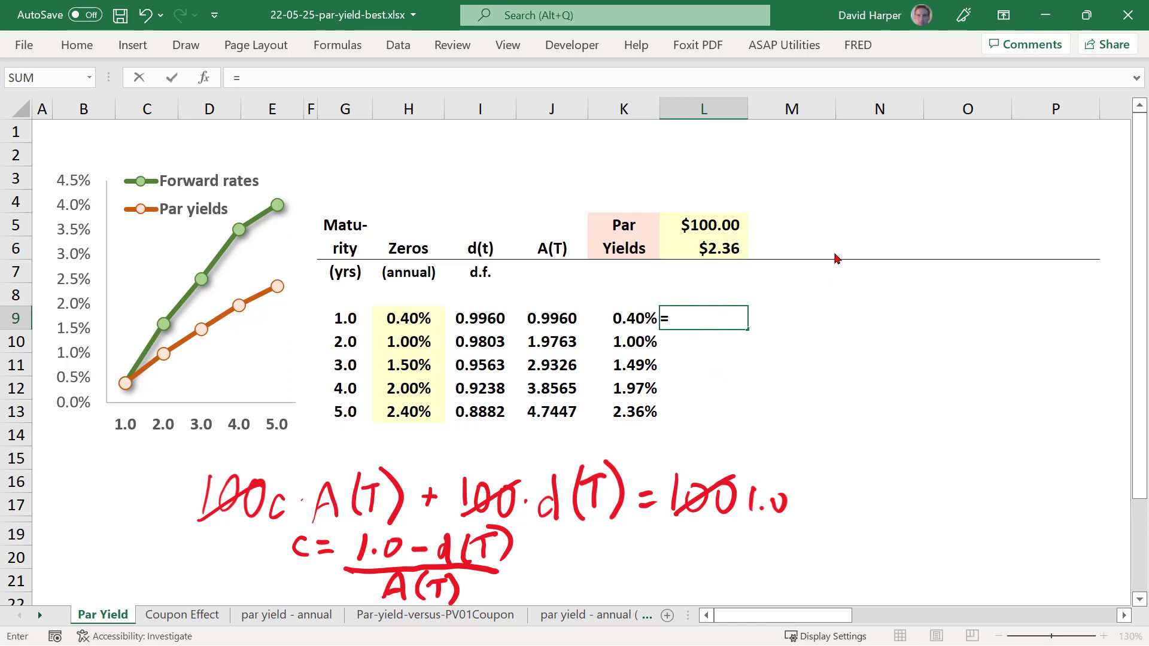
pyautogui.press('Up')
pyautogui.press('Up')
pyautogui.press('Up')
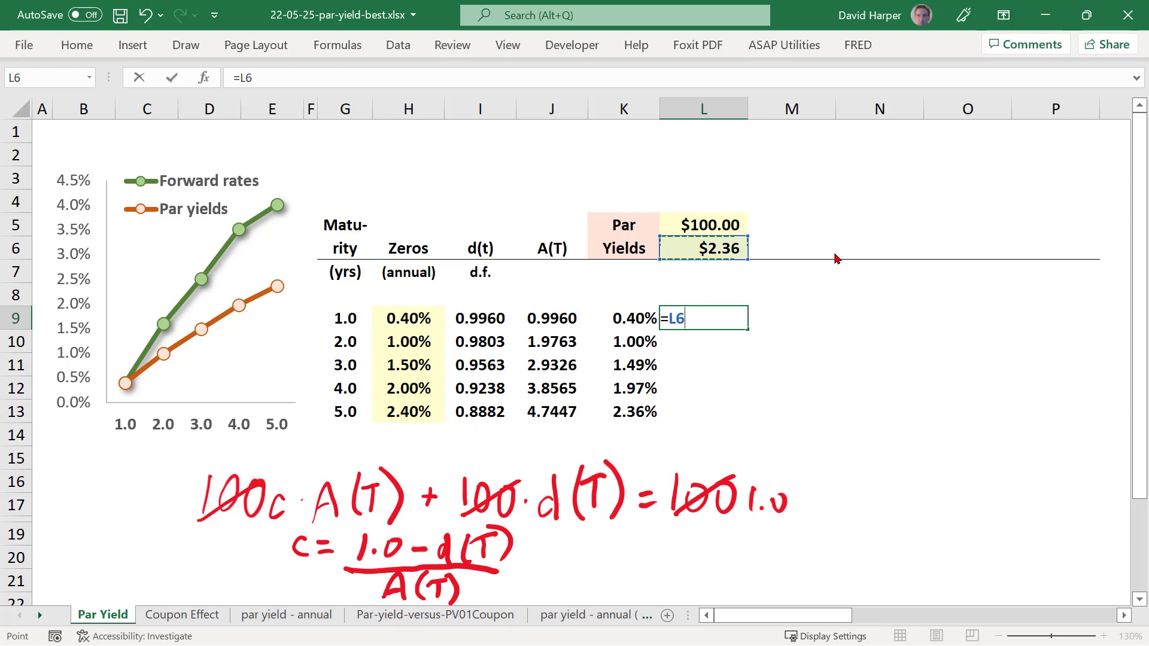
pyautogui.press('F4')
pyautogui.press('F4')
pyautogui.write('*')
pyautogui.press('Left')
pyautogui.press('Left')
pyautogui.press('Left')
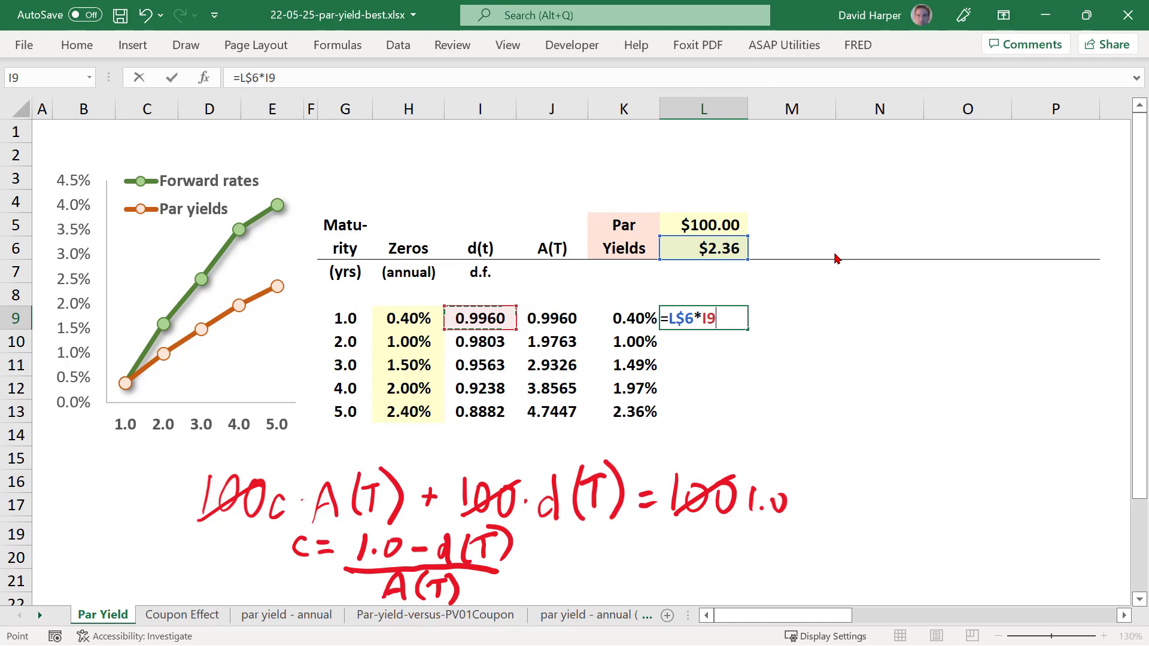
pyautogui.press('Return')
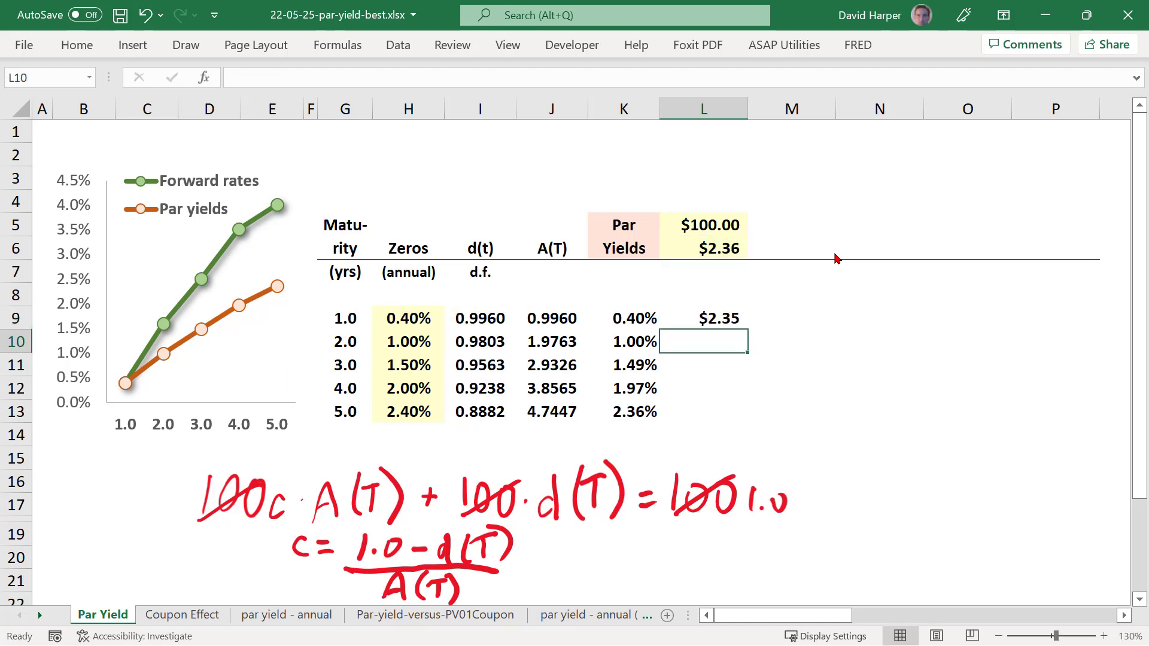
# Copy the discounted coupon formula from L9 down to L10:L13.
pyautogui.press('Up')
pyautogui.hotkey('alt', 'e')
pyautogui.press('c')
pyautogui.press('Down')
pyautogui.hotkey('shift', 'Down')
pyautogui.hotkey('shift', 'Down')
pyautogui.hotkey('shift', 'Down')
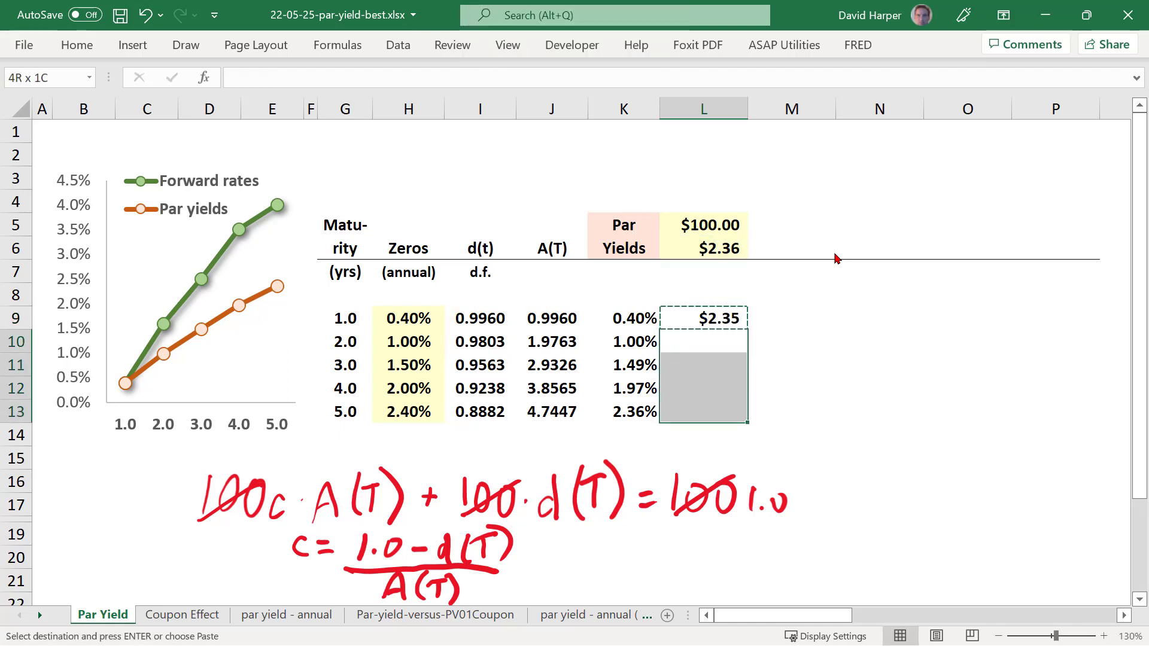
pyautogui.press('Return')
# Extend the five-year formula in L13 to =L$6*I13+100*I13 so it includes the discounted principal.
pyautogui.press('Down')
pyautogui.press('Down')
pyautogui.press('F2')
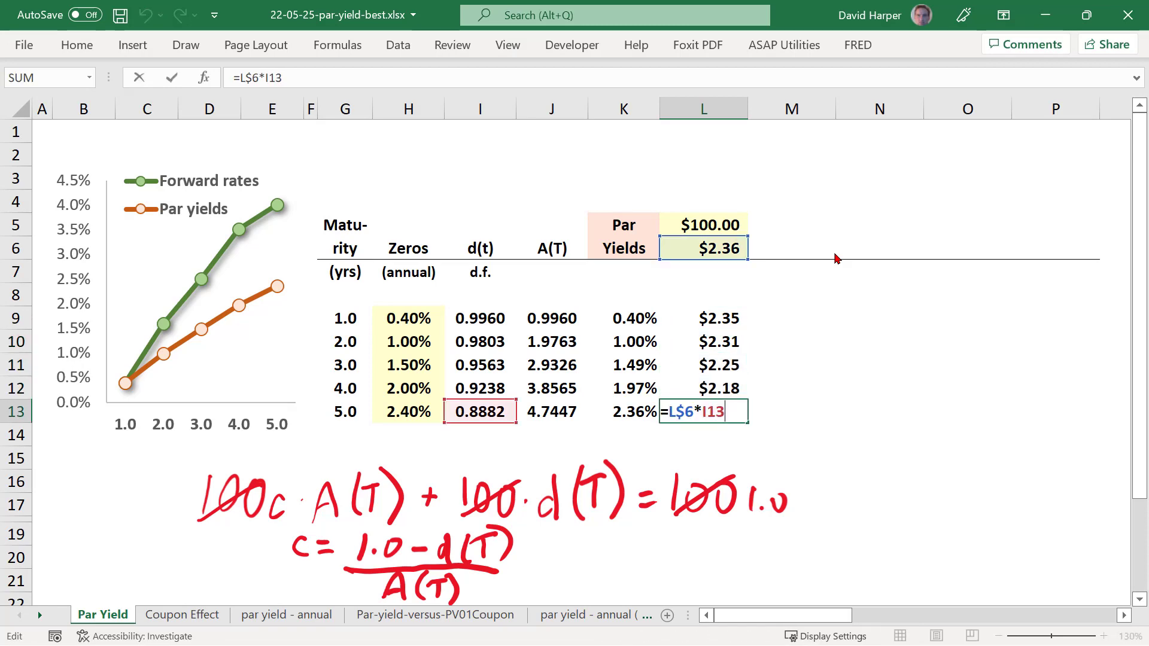
pyautogui.press('Escape')
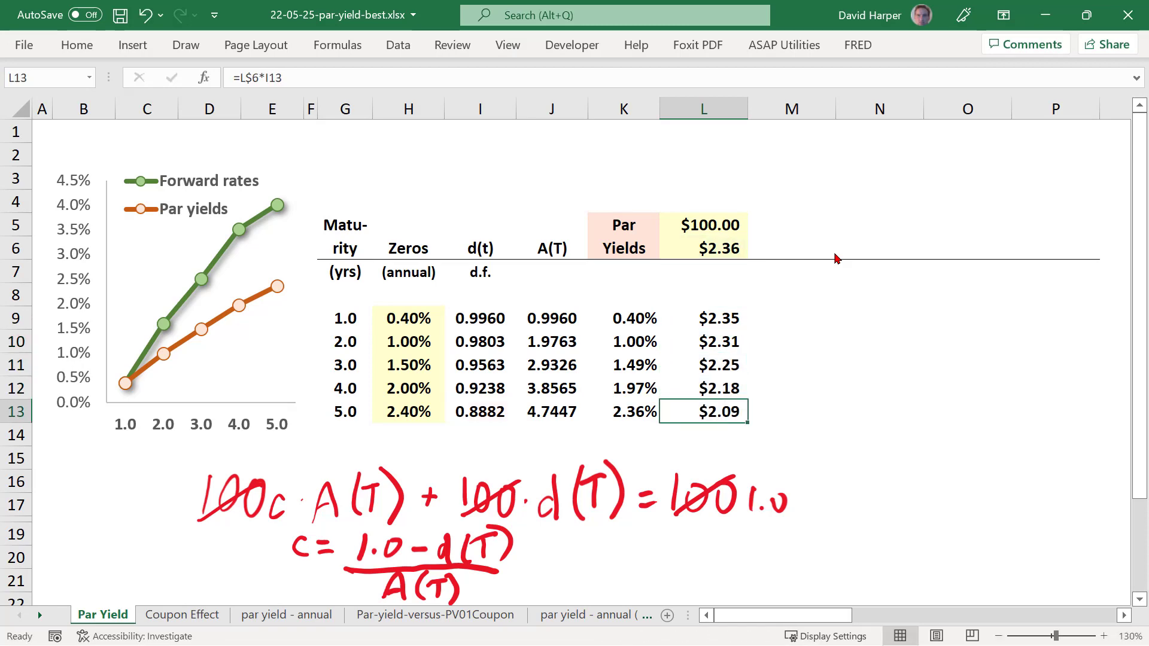
pyautogui.press('F2')
pyautogui.write('+100')
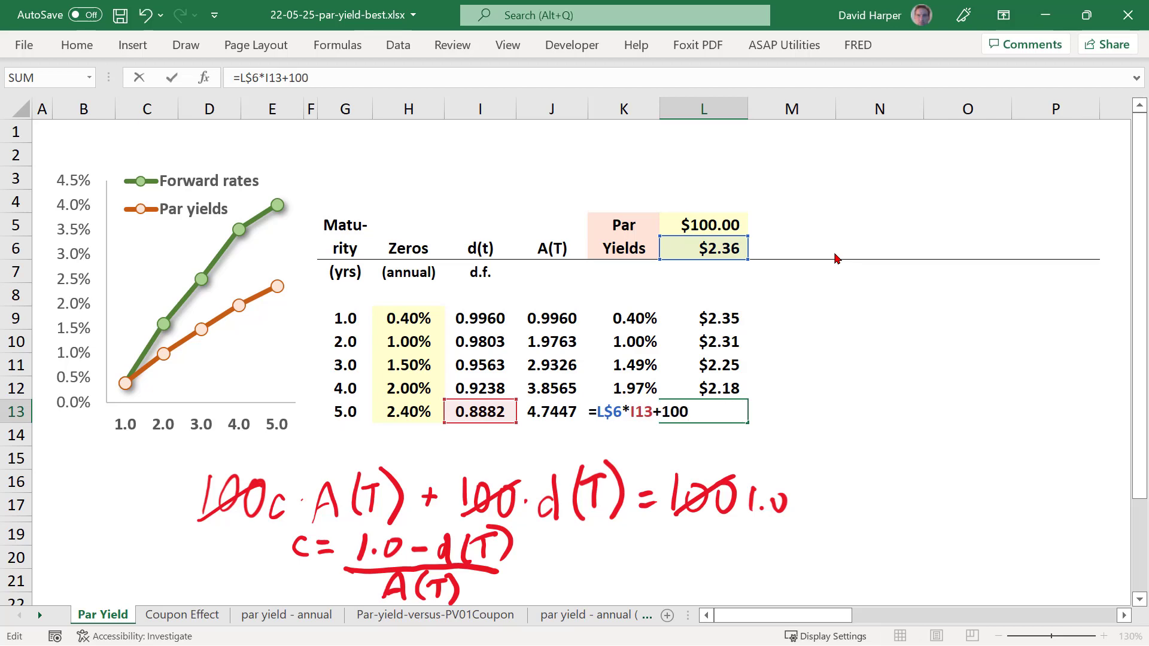
pyautogui.write('*')
pyautogui.click(470, 416)
pyautogui.press('Return')
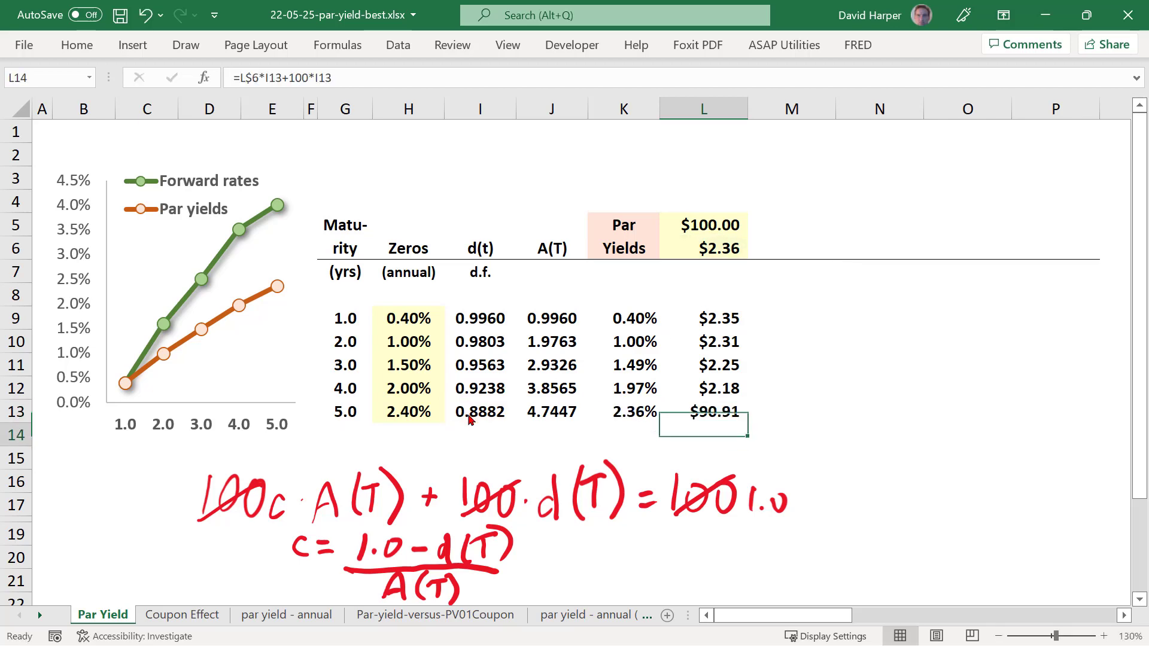
# Total the bond's discounted cash flows in L14 with =SUM(L9:L13).
pyautogui.write('=sum(')
pyautogui.press('Up')
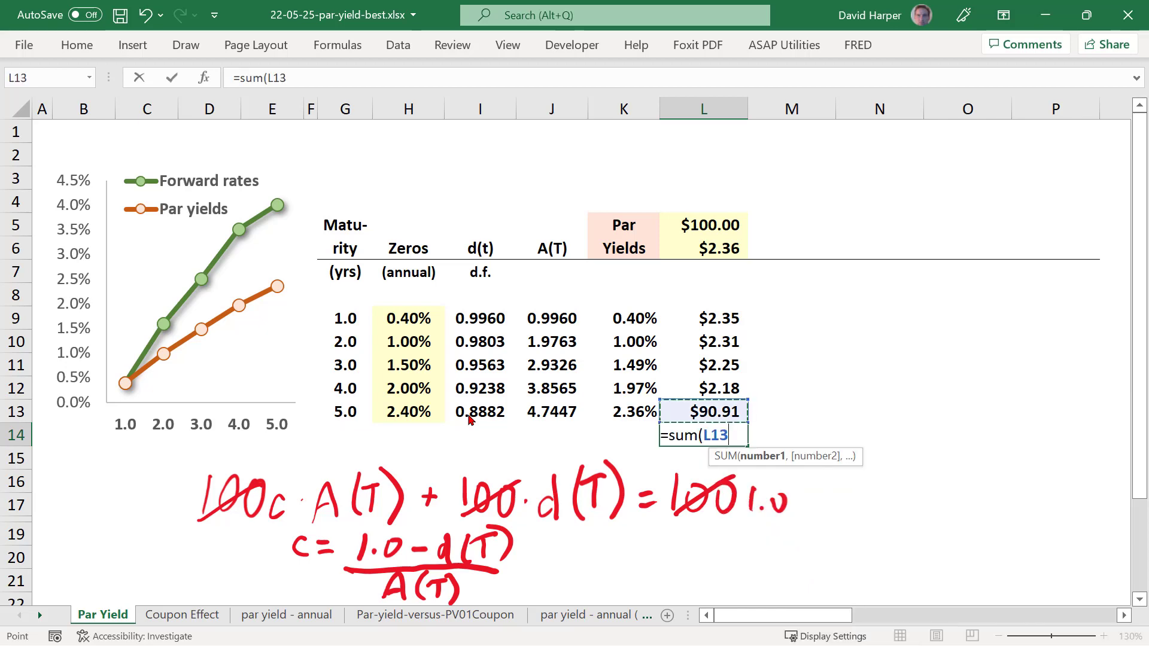
pyautogui.hotkey('shift', 'Up')
pyautogui.hotkey('shift', 'Up')
pyautogui.hotkey('shift', 'Up')
pyautogui.hotkey('shift', 'Up')
pyautogui.write(')')
pyautogui.press('Return')
pyautogui.press('Up')
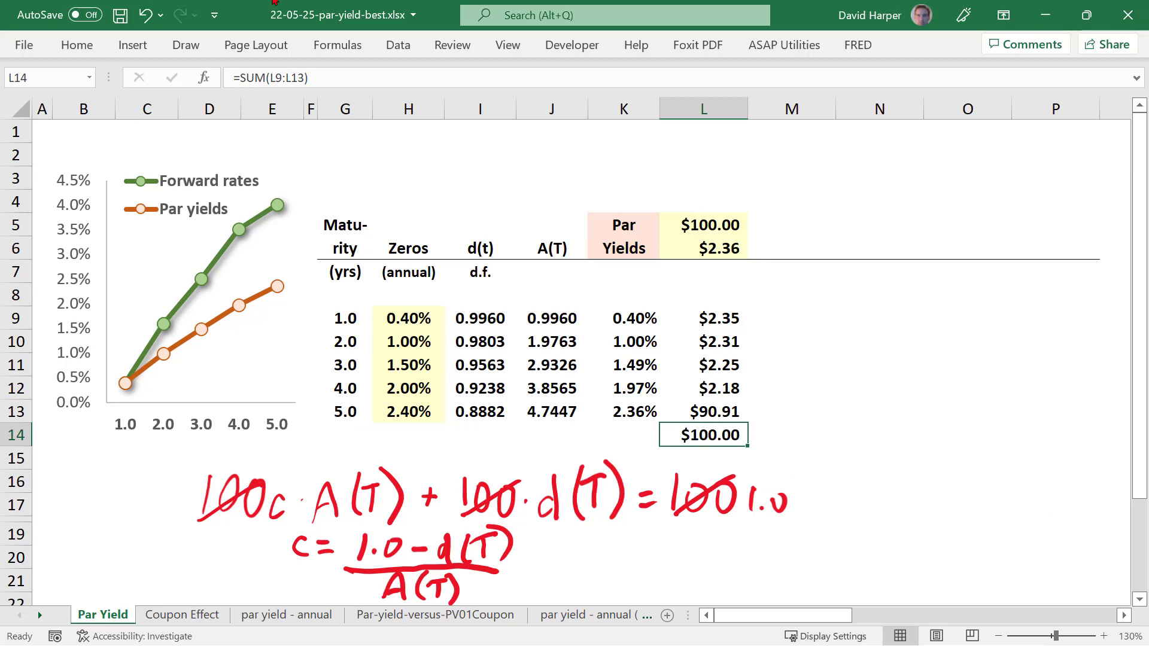
# Review the discounted cash flows in L9 and L13 against the zero rates in column H and the five-year par yield in K13.
pyautogui.click(728, 322)
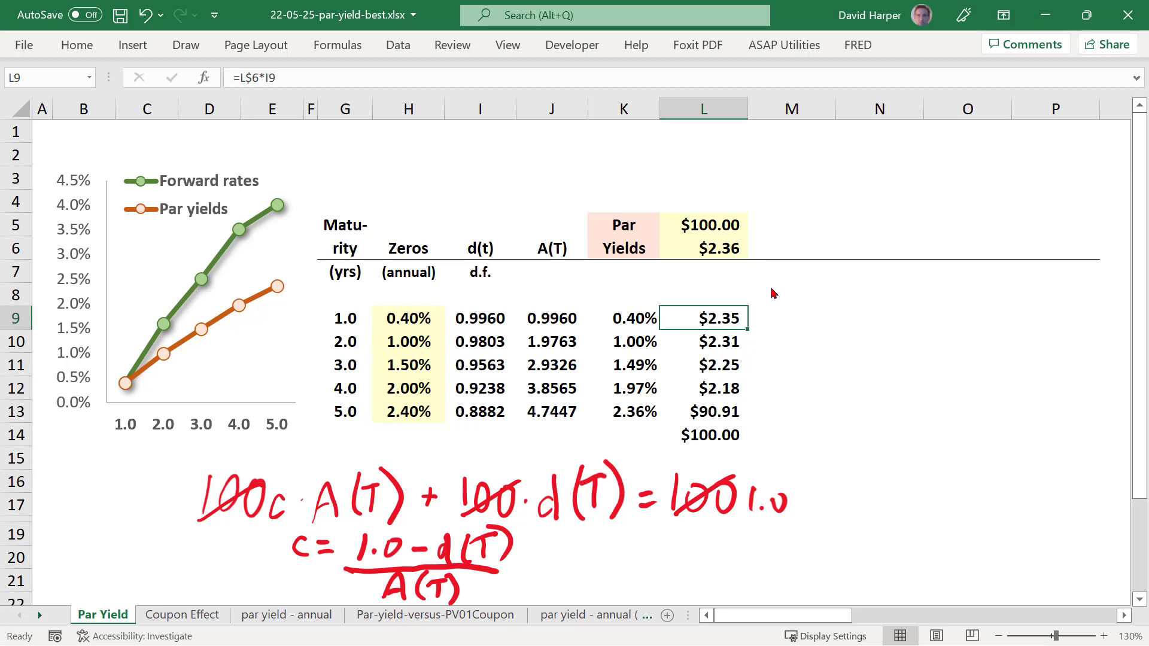
pyautogui.click(720, 419)
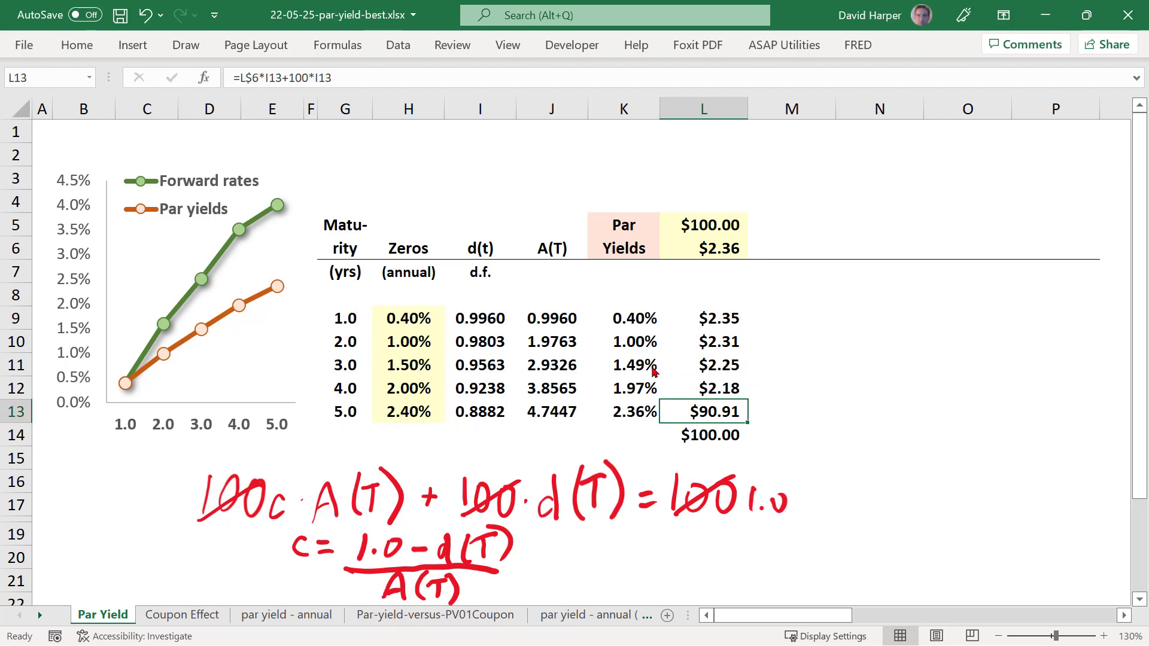
pyautogui.click(638, 413)
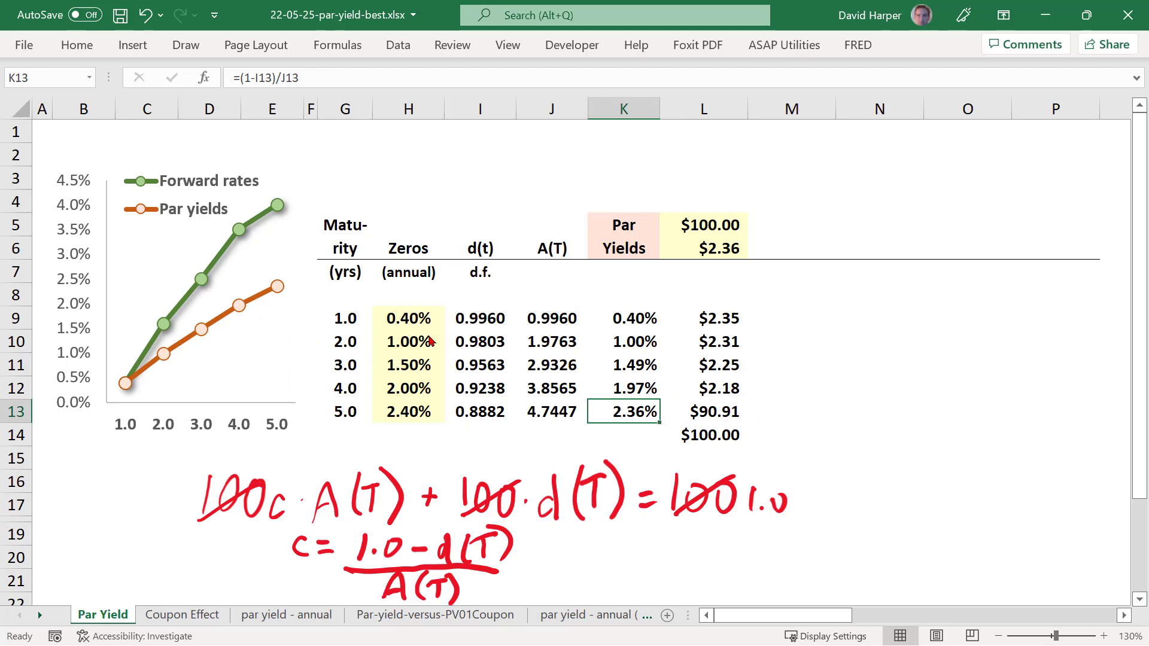
pyautogui.moveTo(428, 318); pyautogui.dragTo(412, 402)
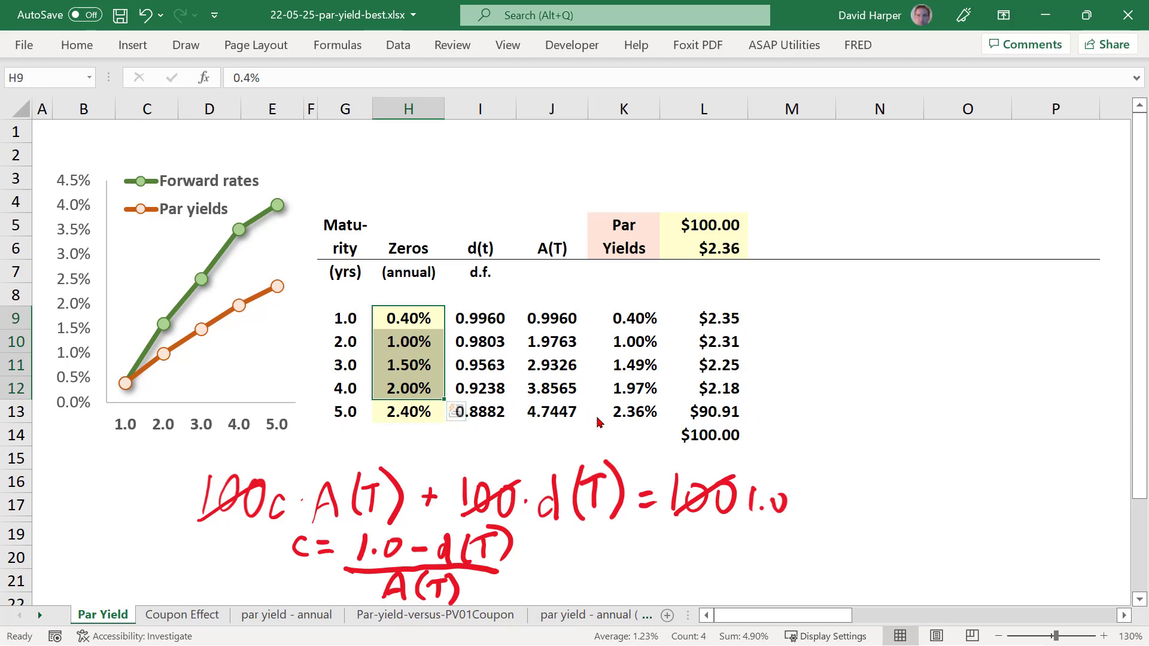
pyautogui.click(646, 424)
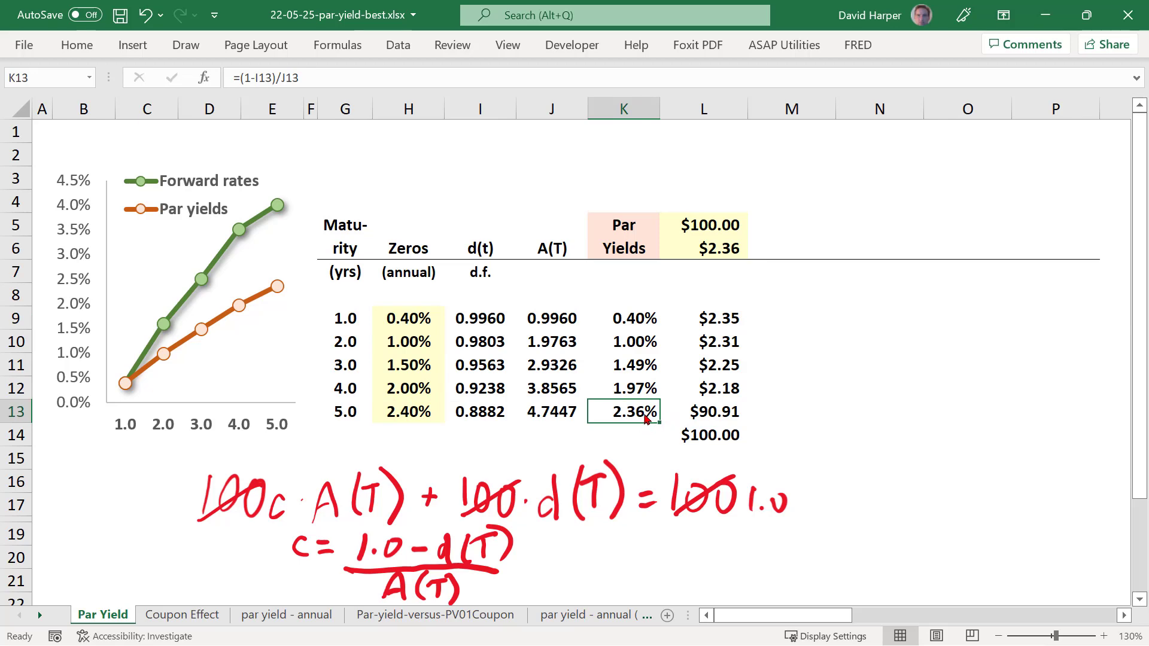
pyautogui.moveTo(174, 349)
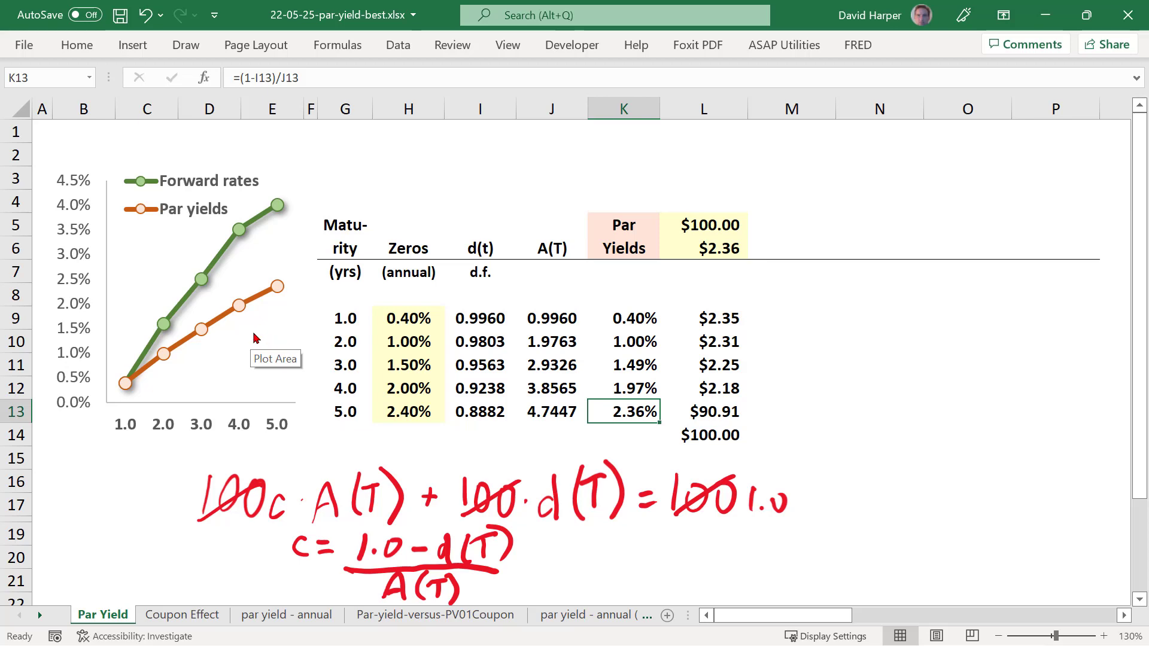
# Try a three-year zero rate of 3% in H11, check the five-year par yield in K13, and undo the change.
pyautogui.click(411, 388)
pyautogui.click(412, 367)
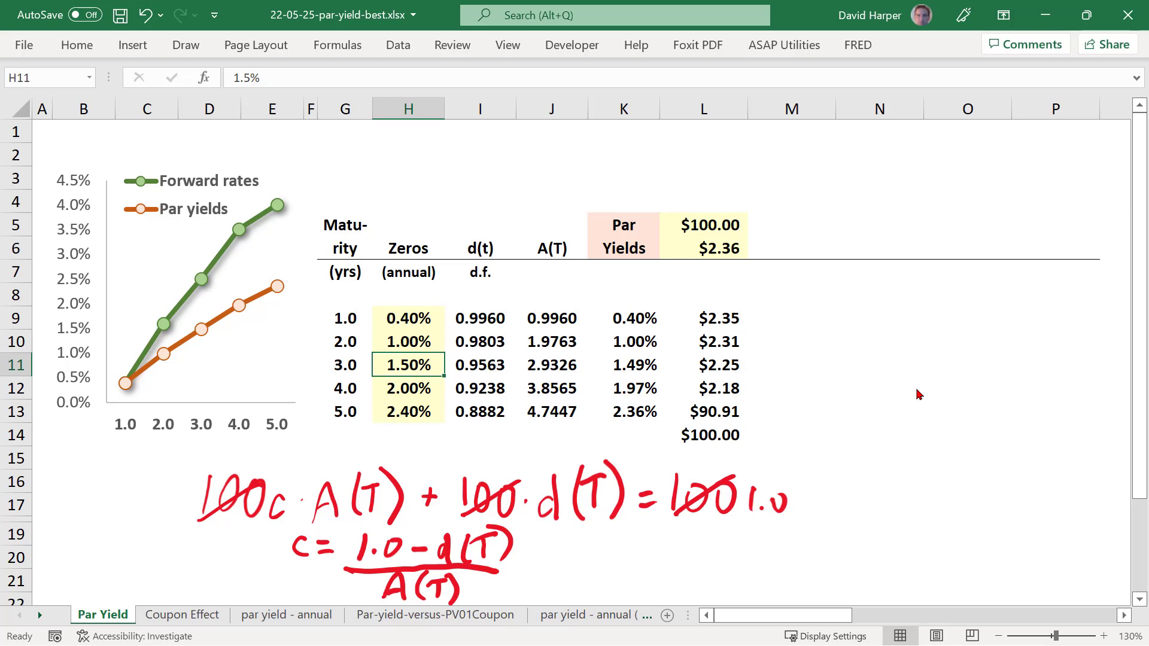
pyautogui.write('3')
pyautogui.hotkey('ctrl', 'Return')
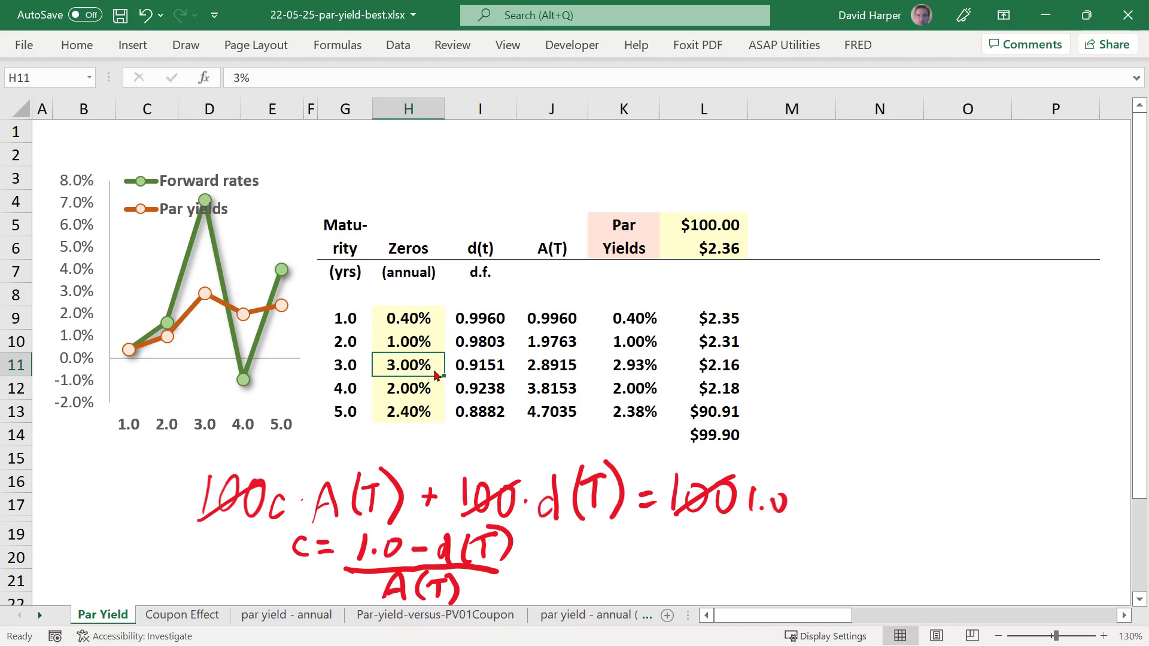
pyautogui.click(640, 416)
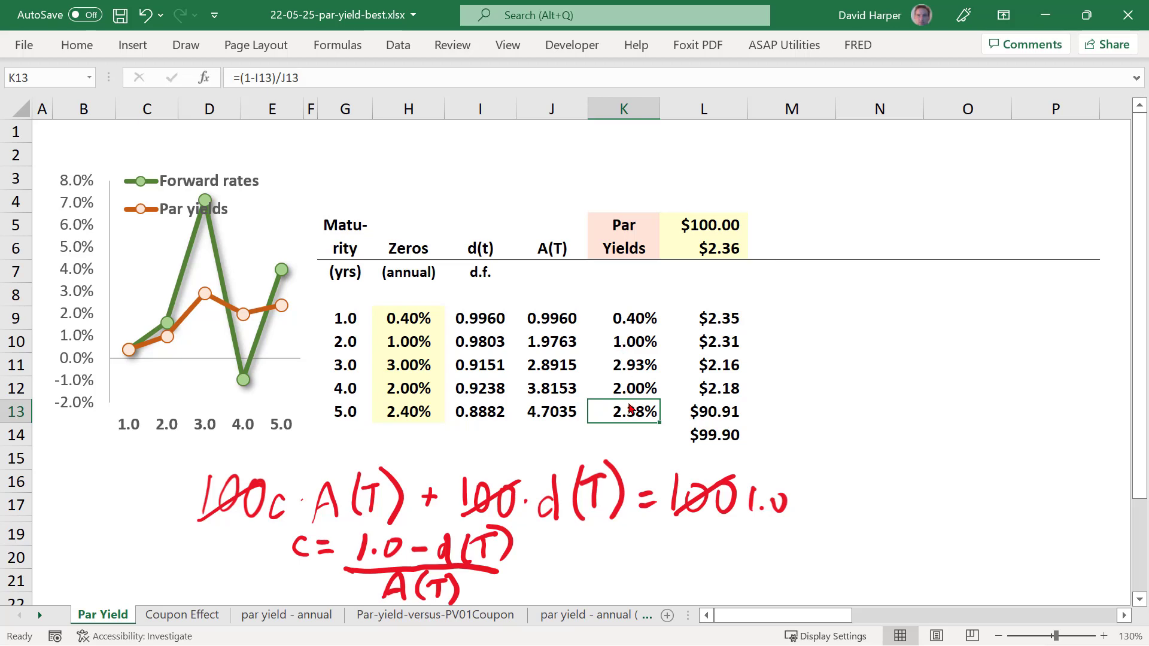
pyautogui.hotkey('ctrl', 'z')
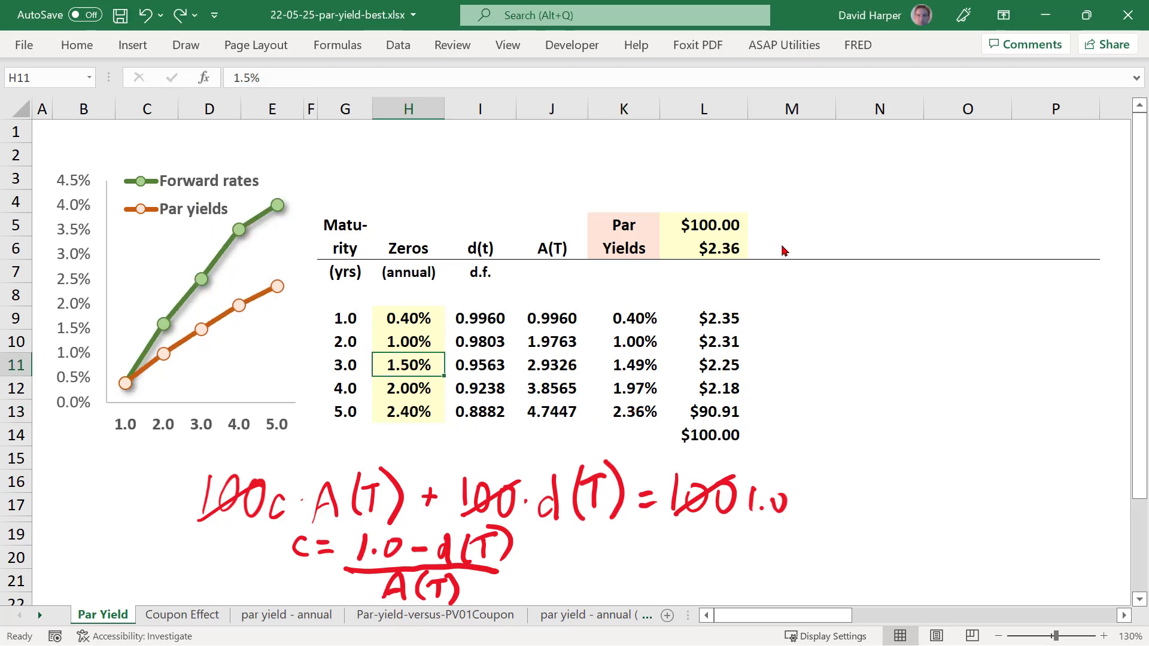
# Enter coupon rates of 0%, 5% and 9% across N5:P5.
pyautogui.click(849, 233)
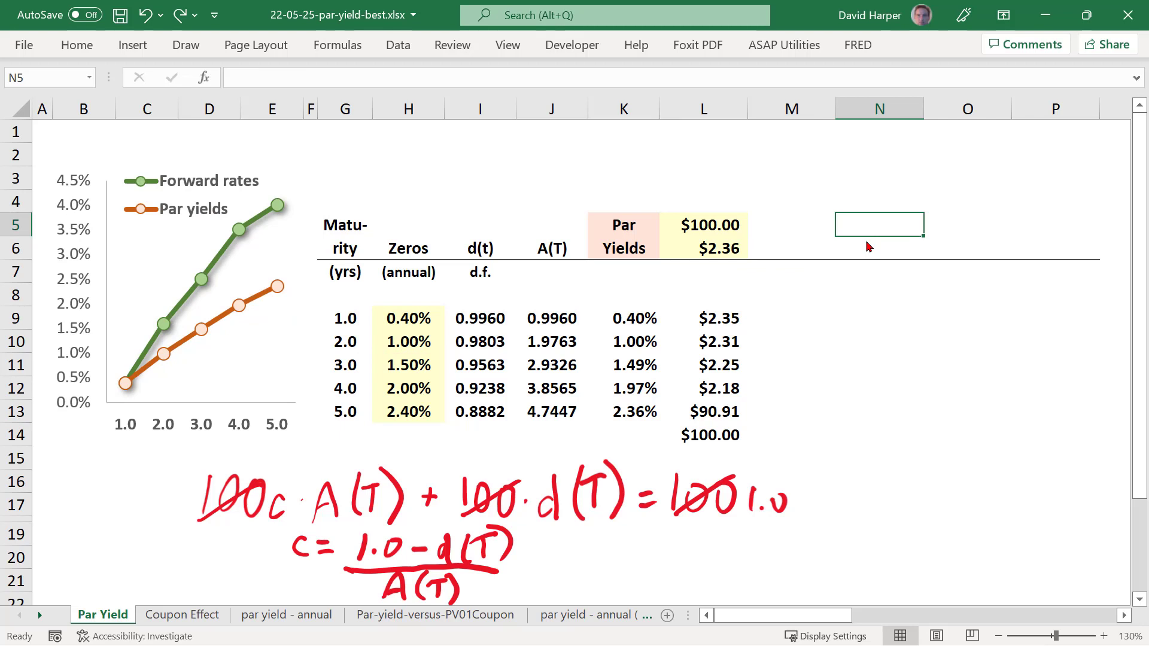
pyautogui.write('0')
pyautogui.press('Tab')
pyautogui.hotkey('shift', 'Tab')
pyautogui.press('Tab')
pyautogui.write('5%')
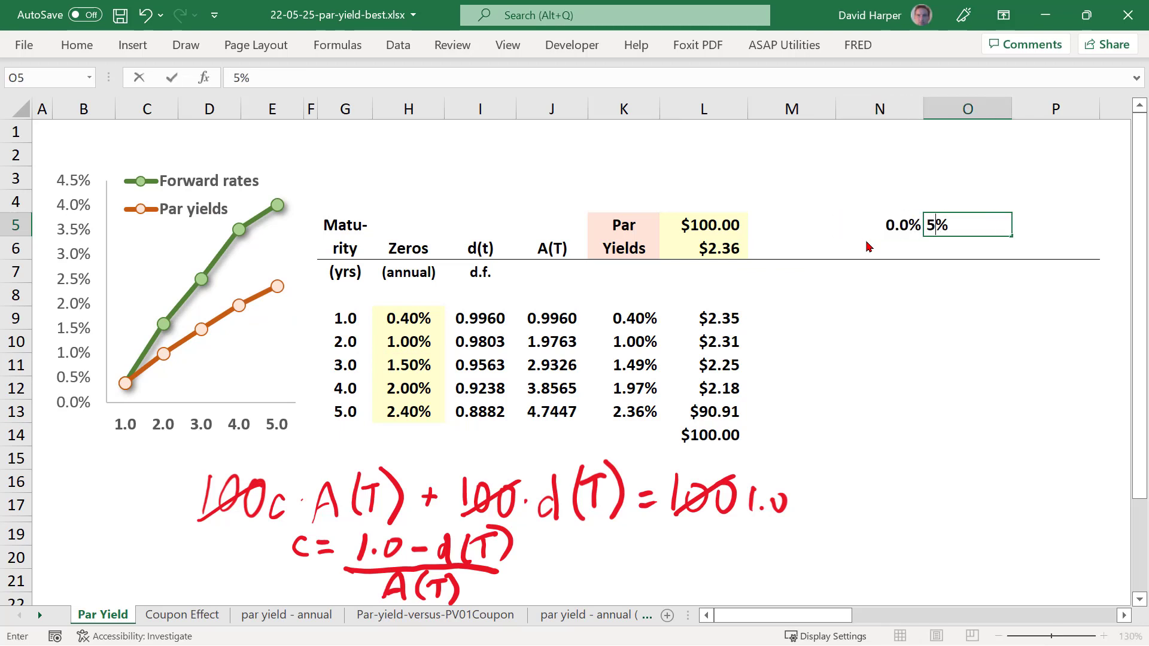
pyautogui.press('Tab')
pyautogui.write('9%')
pyautogui.press('Return')
pyautogui.press('Left')
pyautogui.press('Left')
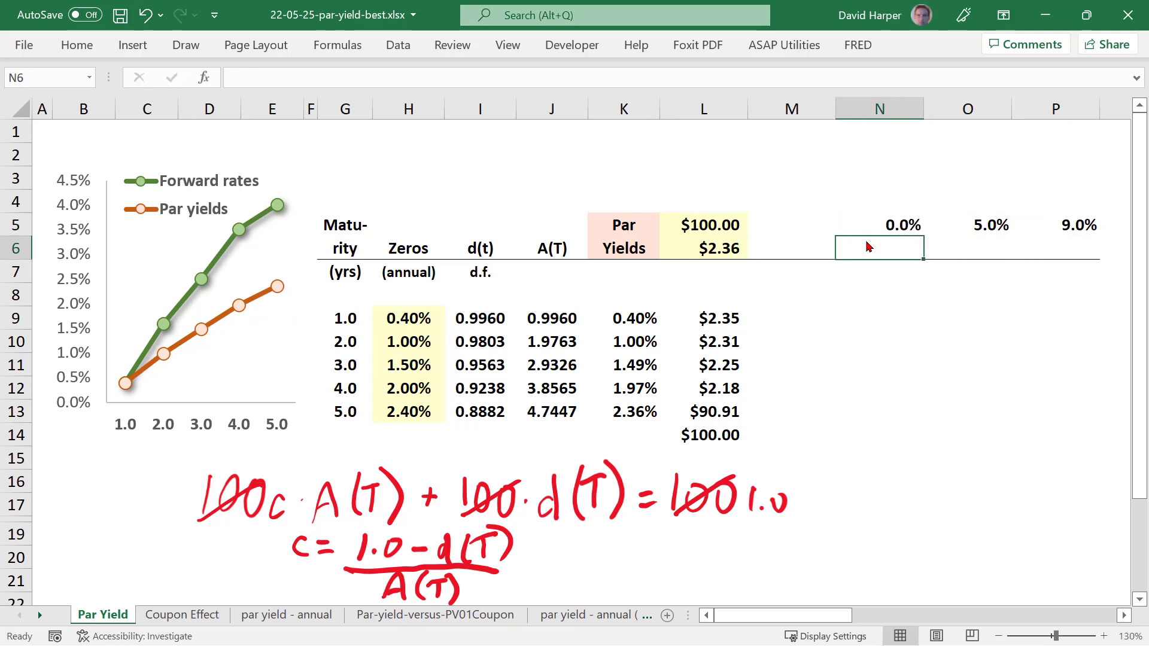
pyautogui.click(510, 162)
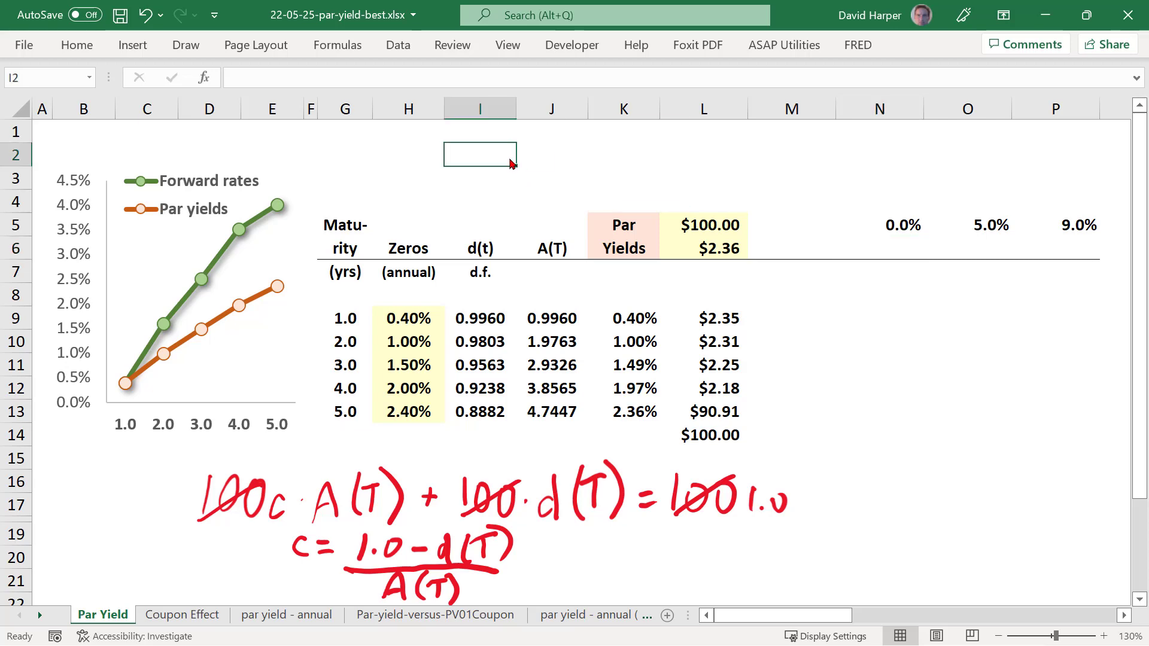
pyautogui.press('Right')
pyautogui.press('Right')
pyautogui.press('Right')
pyautogui.press('Down')
pyautogui.press('Down')
pyautogui.press('Down')
pyautogui.press('Down')
pyautogui.press('Right')
pyautogui.press('Right')
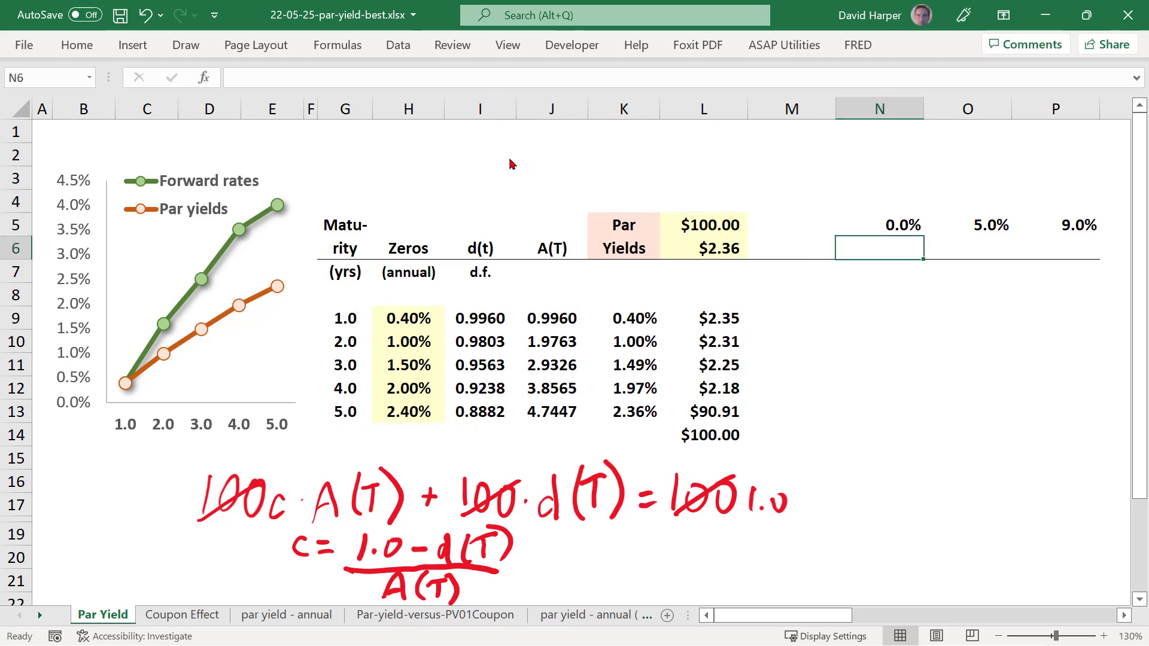
pyautogui.write('=')
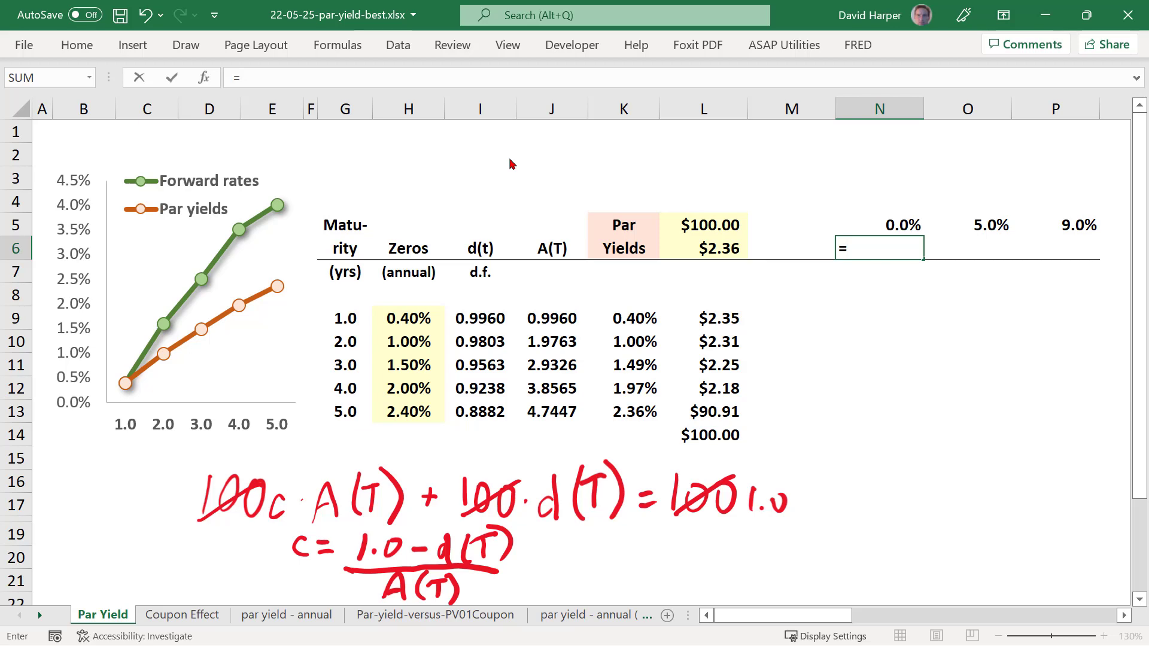
pyautogui.press('Escape')
pyautogui.press('Up')
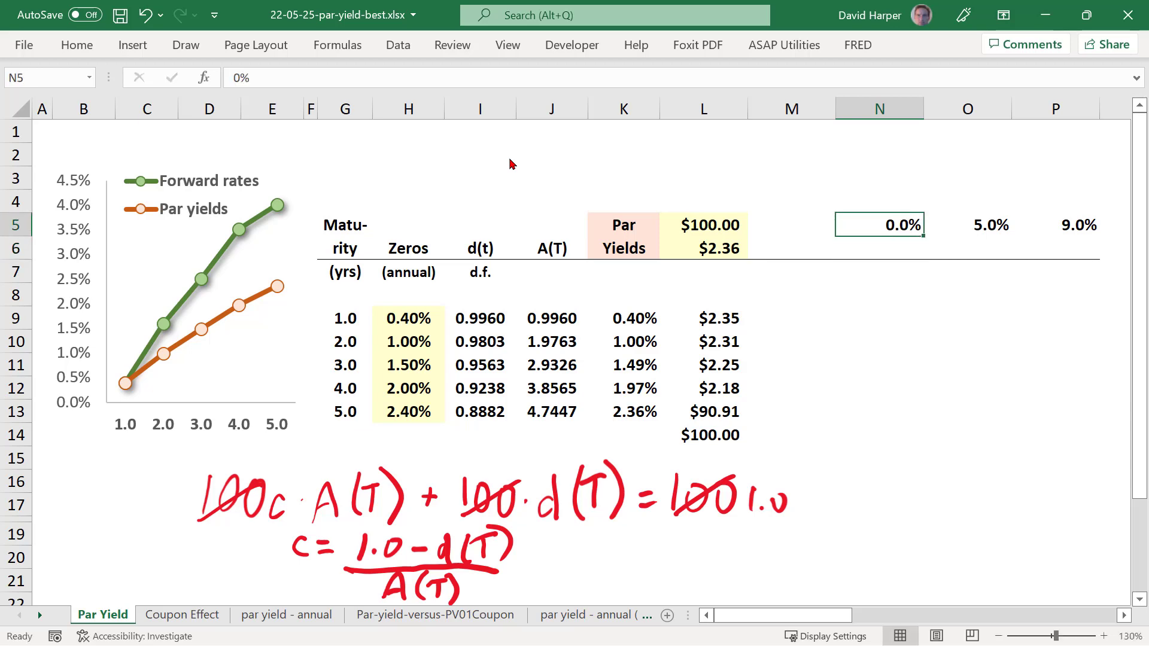
pyautogui.press('Right')
pyautogui.press('Right')
pyautogui.press('Left')
pyautogui.press('Left')
pyautogui.press('Down')
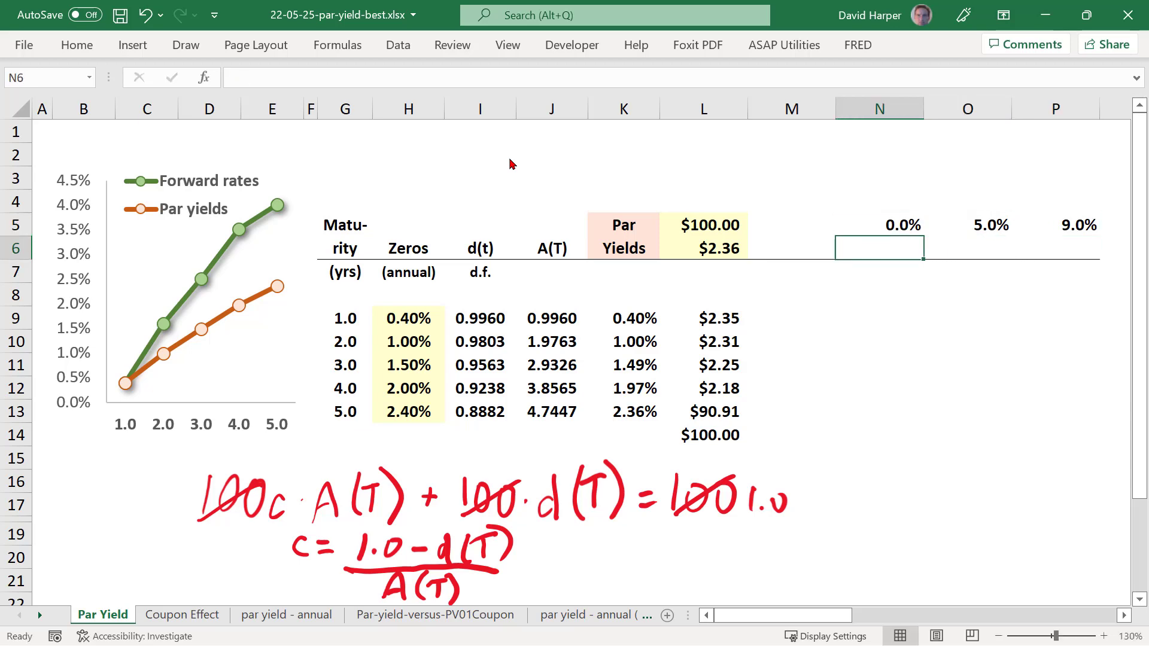
# Compute the dollar coupon in N6 with =N5*100 and copy the formula to O6:P6.
pyautogui.write('=')
pyautogui.press('Up')
pyautogui.write('*')
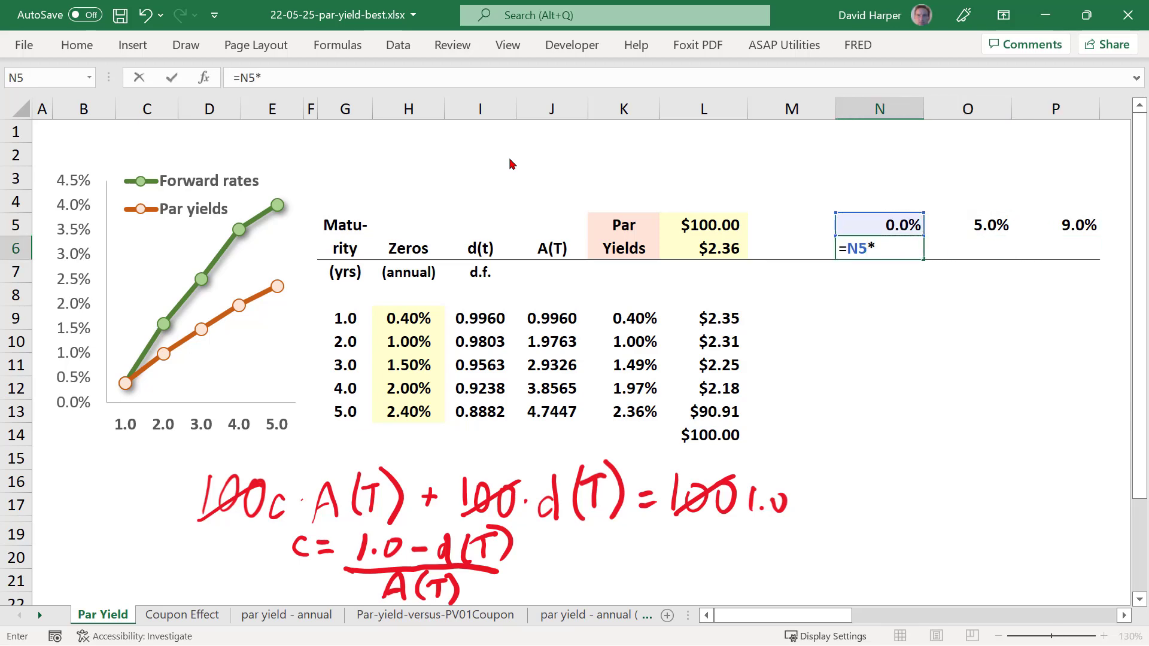
pyautogui.write('100')
pyautogui.press('Return')
pyautogui.press('Up')
pyautogui.hotkey('ctrl', 'c')
pyautogui.press('Right')
pyautogui.hotkey('shift', 'Right')
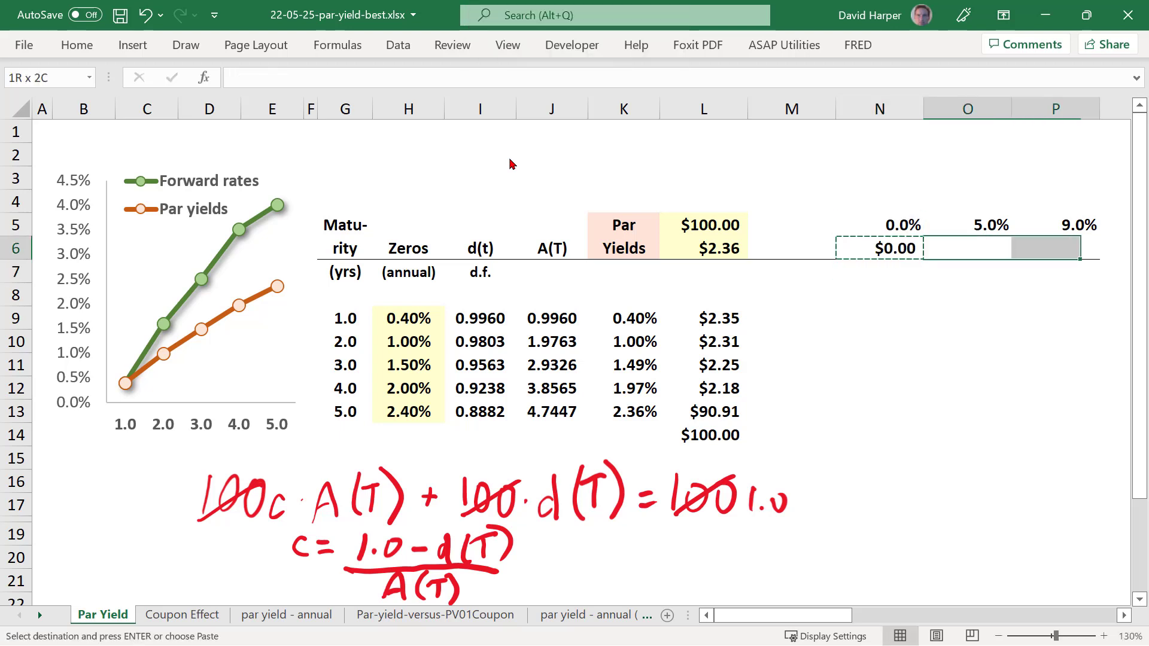
pyautogui.press('Return')
# Compute the discounted first-year coupon of the 0% bond in N9 with =N$6*$I9.
pyautogui.press('Down')
pyautogui.press('Left')
pyautogui.press('Left')
pyautogui.press('Down')
pyautogui.press('Down')
pyautogui.press('Right')
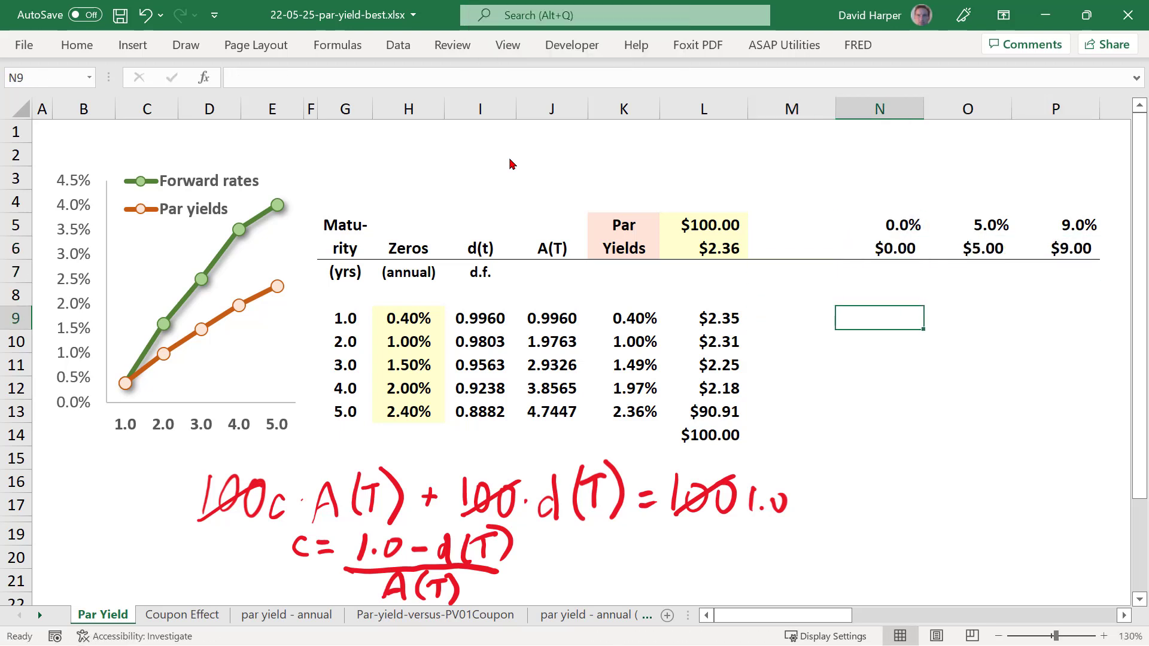
pyautogui.write('=')
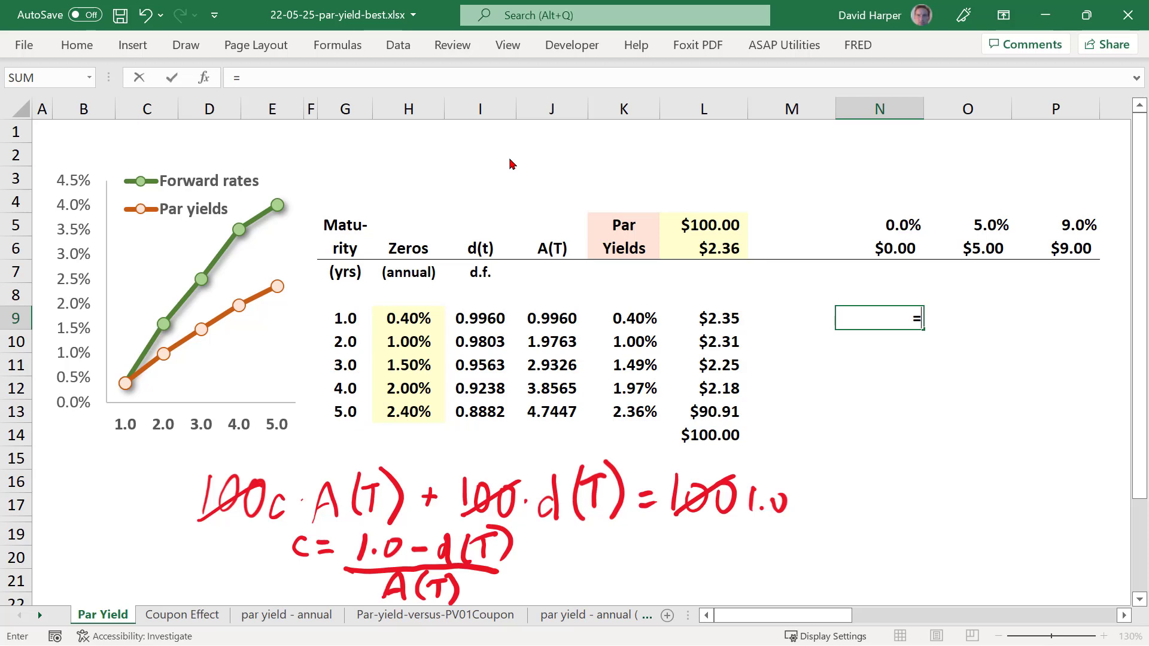
pyautogui.press('Up')
pyautogui.press('Up')
pyautogui.press('Up')
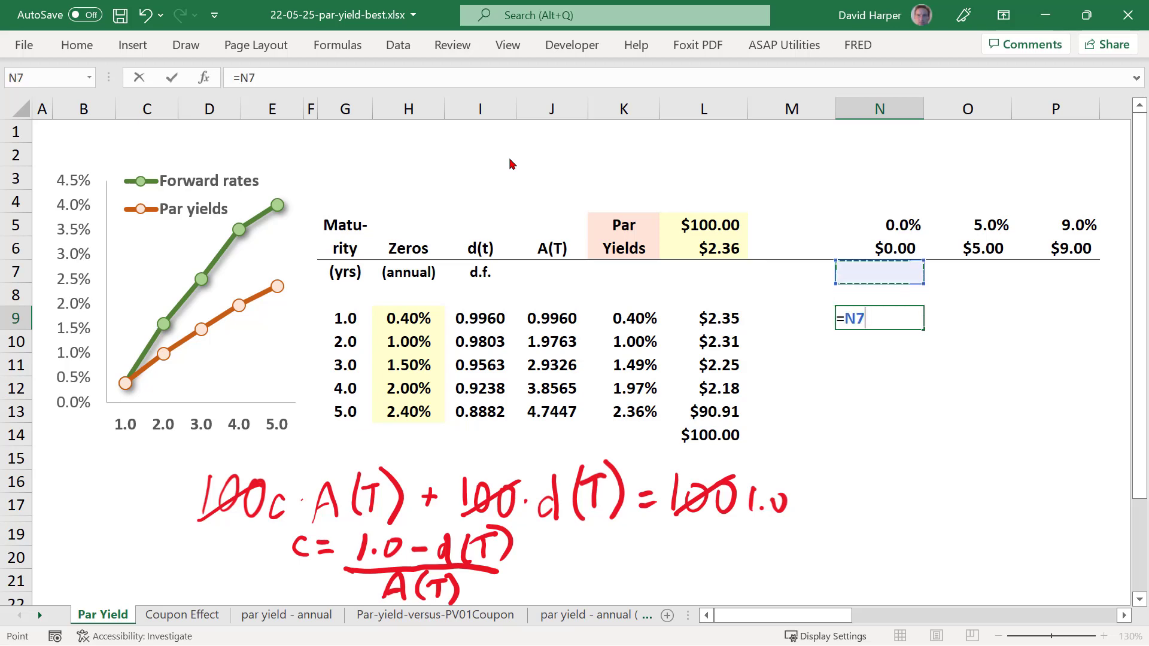
pyautogui.press('F4')
pyautogui.press('F4')
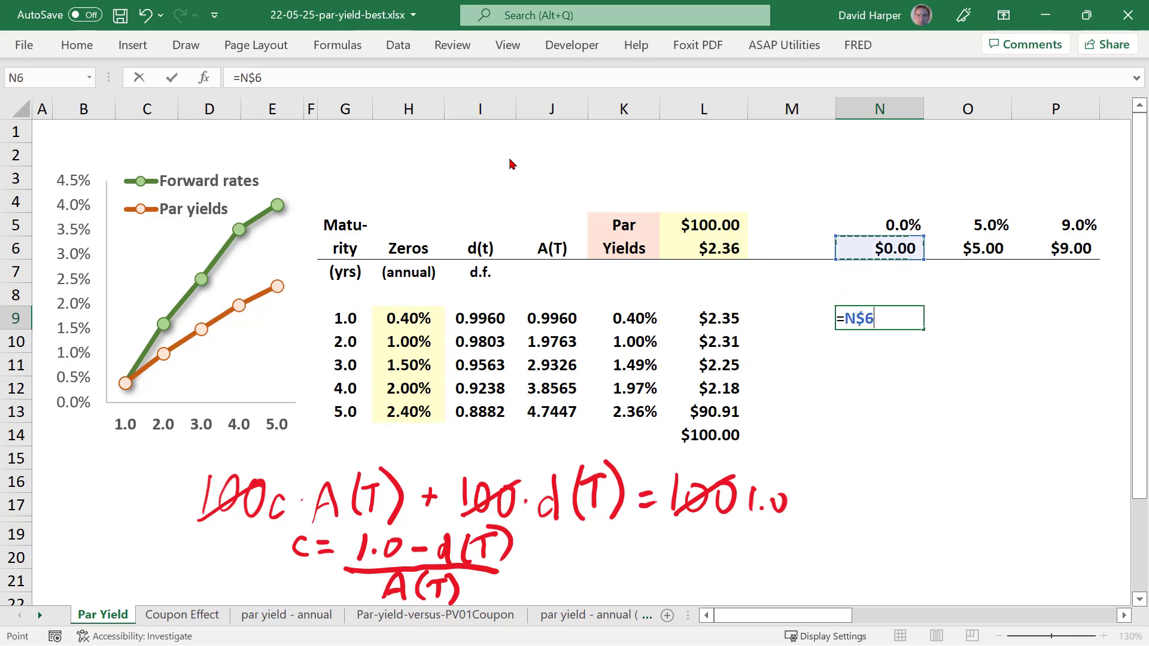
pyautogui.write('*')
pyautogui.press('Left')
pyautogui.press('Left')
pyautogui.press('Left')
pyautogui.press('Left')
pyautogui.press('Left')
pyautogui.press('F4')
pyautogui.press('F4')
pyautogui.press('F4')
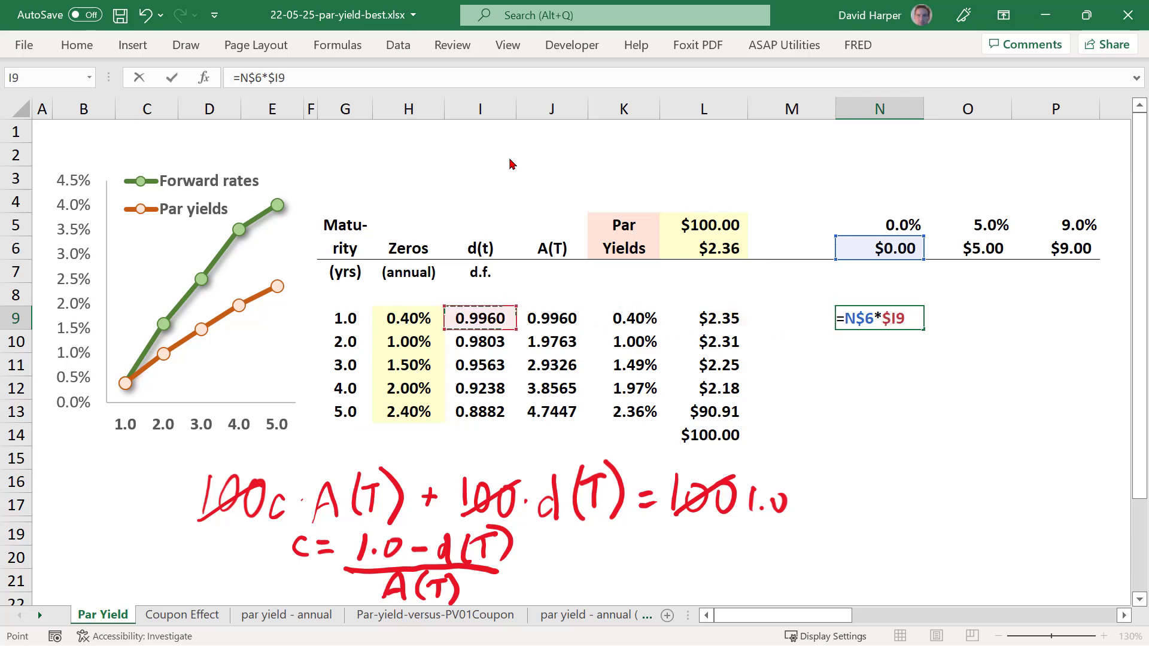
pyautogui.hotkey('ctrl', 'Return')
# Copy the discounted coupon formula in N9 across to O9:P9.
pyautogui.hotkey('ctrl', 'c')
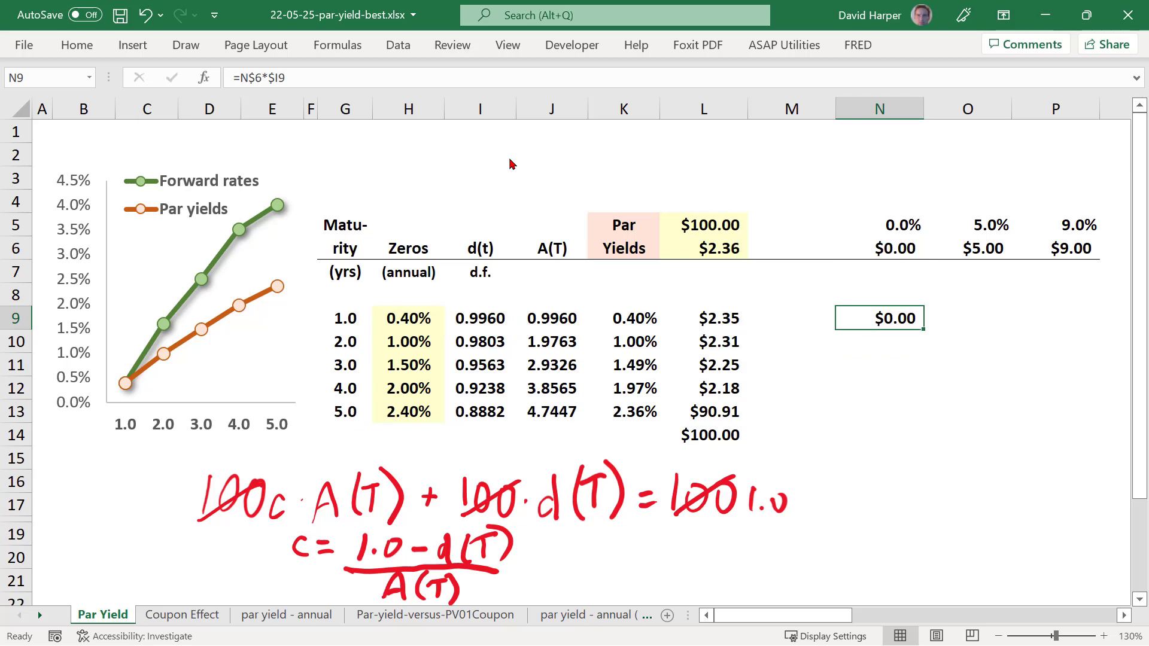
pyautogui.hotkey('shift', 'Right')
pyautogui.hotkey('shift', 'Right')
pyautogui.press('Return')
pyautogui.hotkey('shift', 'Right')
pyautogui.hotkey('shift', 'Right')
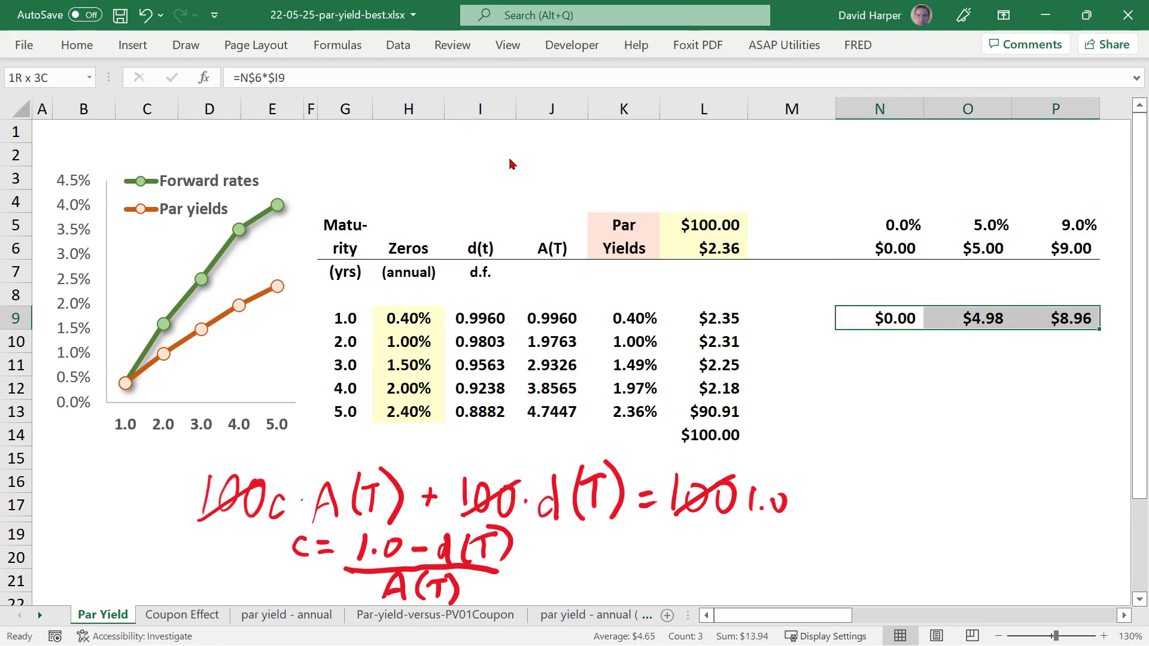
# Copy the discounted coupon formulas in N9:P9 down to N10:P13 for years two to five.
pyautogui.hotkey('ctrl', 'c')
pyautogui.press('Down')
pyautogui.hotkey('shift', 'Down')
pyautogui.hotkey('shift', 'Down')
pyautogui.hotkey('shift', 'Down')
pyautogui.hotkey('shift', 'Right')
pyautogui.hotkey('shift', 'Right')
pyautogui.press('Return')
# Add the discounted principal to the final cash flow in N13, making the formula =N$6*$I13+100*$I13.
pyautogui.press('Down')
pyautogui.press('Down')
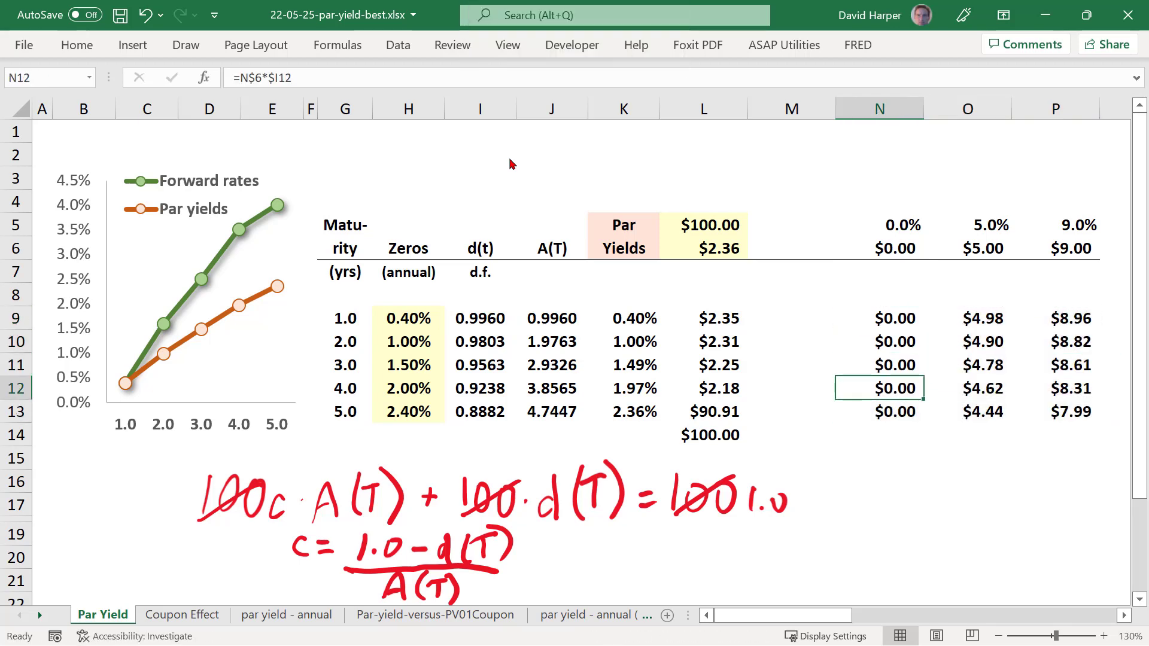
pyautogui.press('Down')
pyautogui.press('F2')
pyautogui.write('+100')
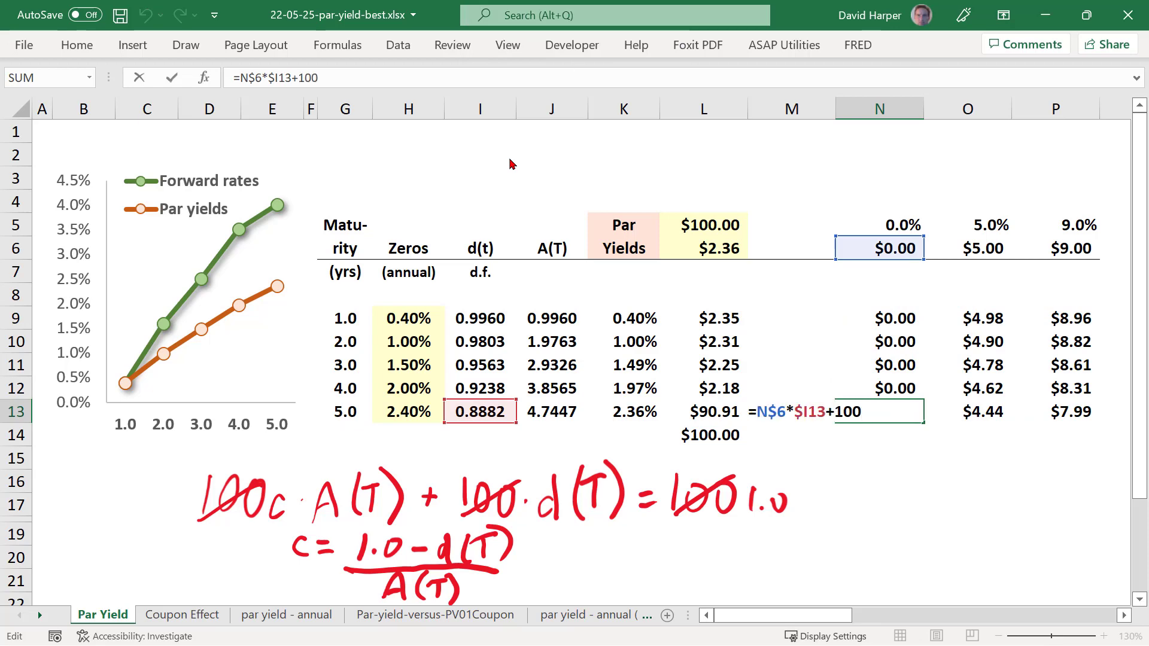
pyautogui.write('*')
pyautogui.click(474, 419)
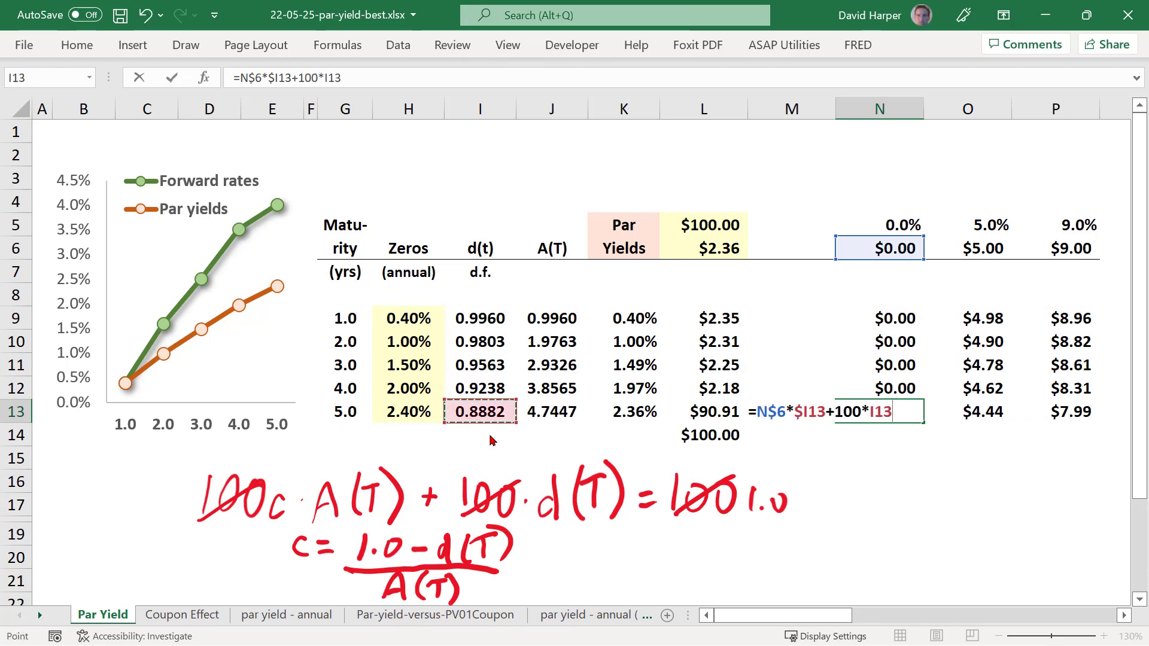
pyautogui.press('F4')
pyautogui.press('F4')
pyautogui.press('F4')
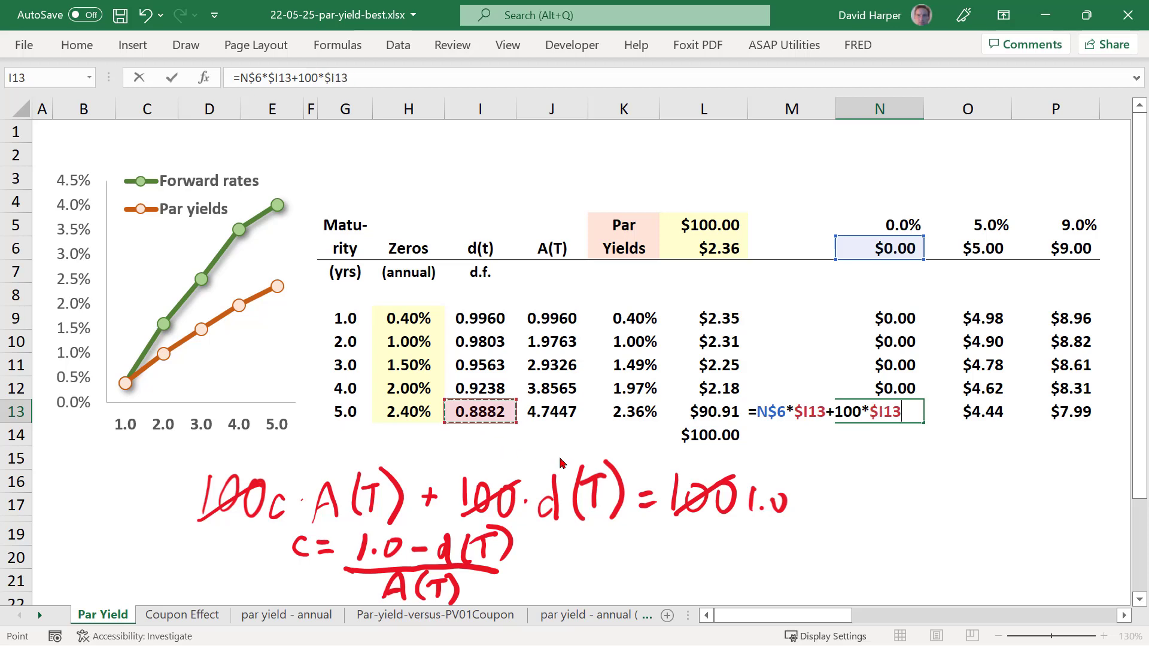
pyautogui.press('Return')
# Fill the final-year cash flow formula from N13 across to O13:P13.
pyautogui.press('Up')
pyautogui.hotkey('shift', 'Right')
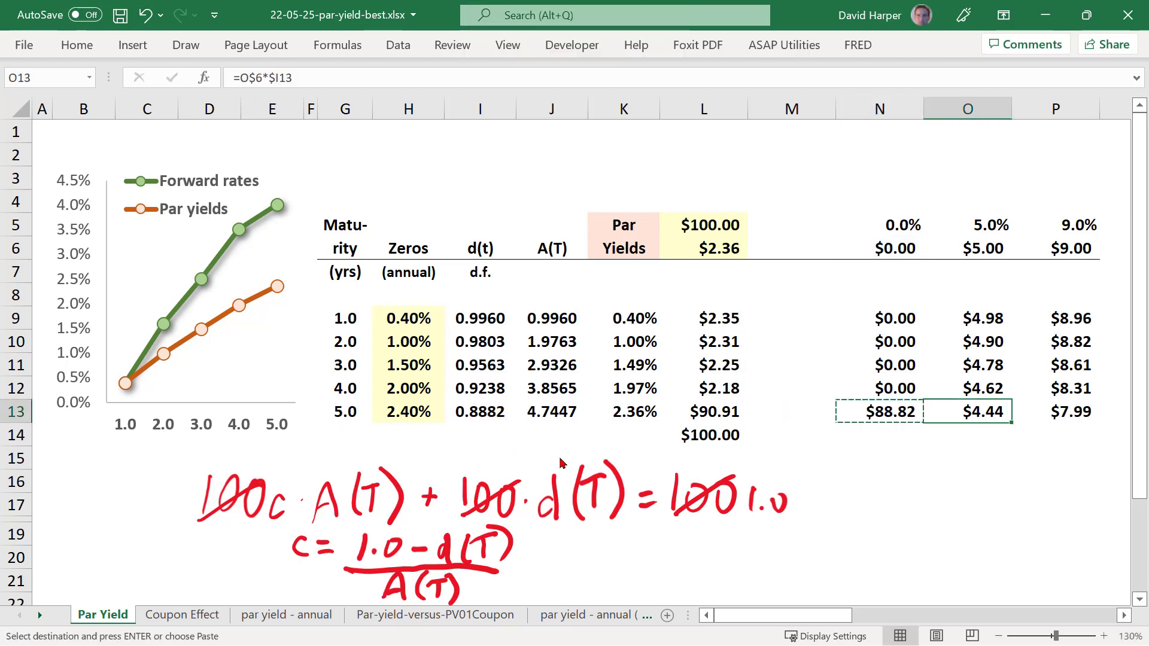
pyautogui.hotkey('shift', 'Right')
pyautogui.hotkey('ctrl', 'r')
# Total the discounted cash flows of the three bonds by copying the sum in L14 to N14:P14.
pyautogui.press('Left')
pyautogui.press('Left')
pyautogui.press('Down')
pyautogui.hotkey('ctrl', 'c')
pyautogui.press('Right')
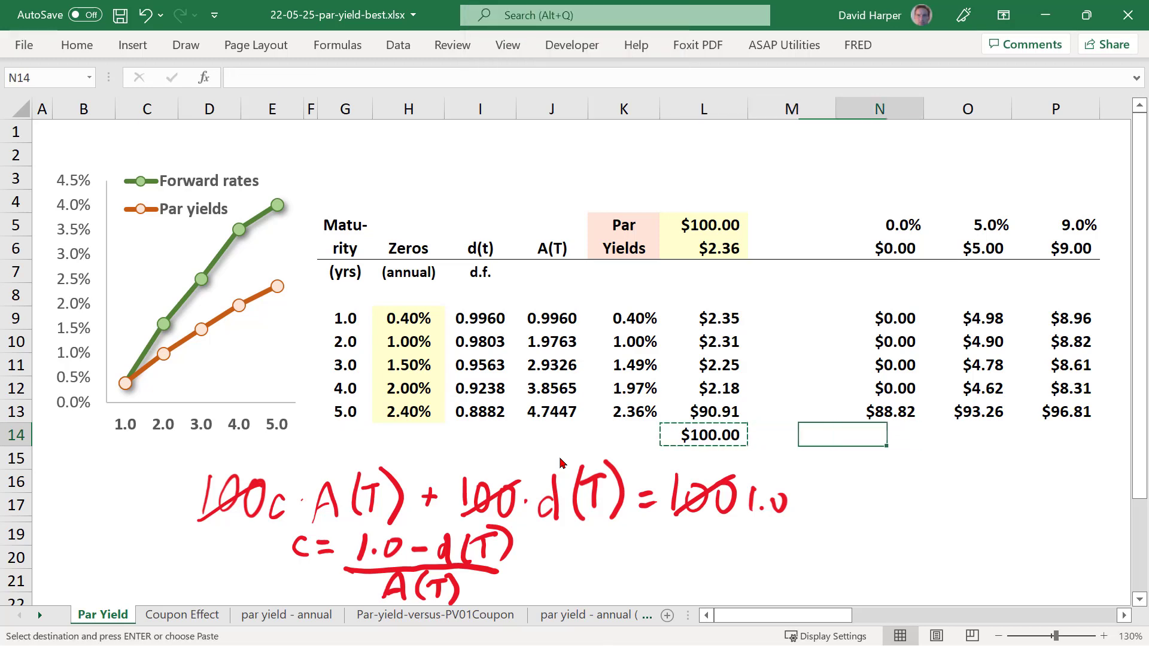
pyautogui.press('Right')
pyautogui.hotkey('shift', 'Right')
pyautogui.hotkey('shift', 'Right')
pyautogui.press('Return')
pyautogui.press('Left')
pyautogui.press('Right')
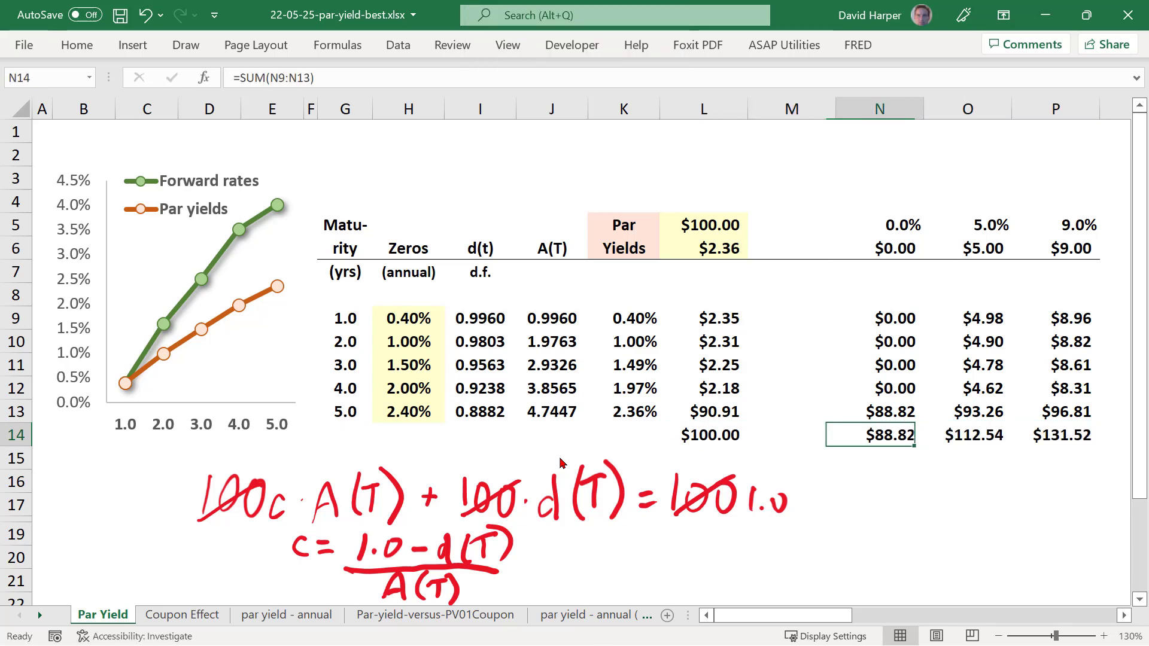
pyautogui.hotkey('shift', 'Right')
pyautogui.hotkey('shift', 'Right')
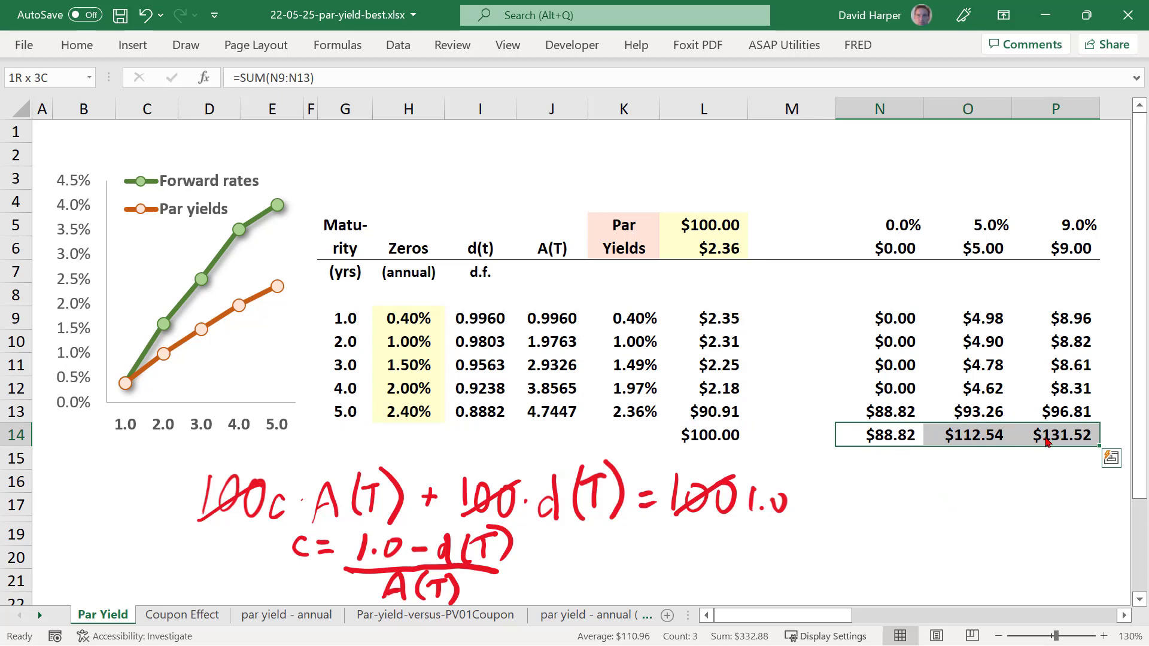
pyautogui.press('Escape')
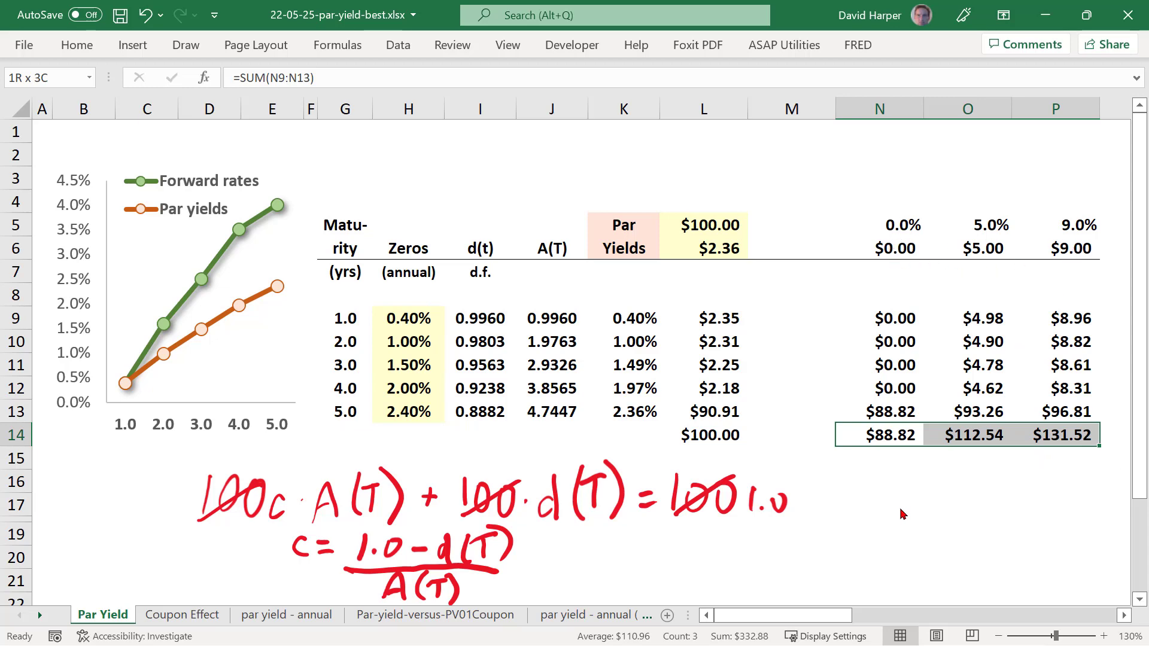
# Compute the yield of the 0% coupon bond in N15 with =RATE(5,N6,-N14,100).
pyautogui.click(882, 461)
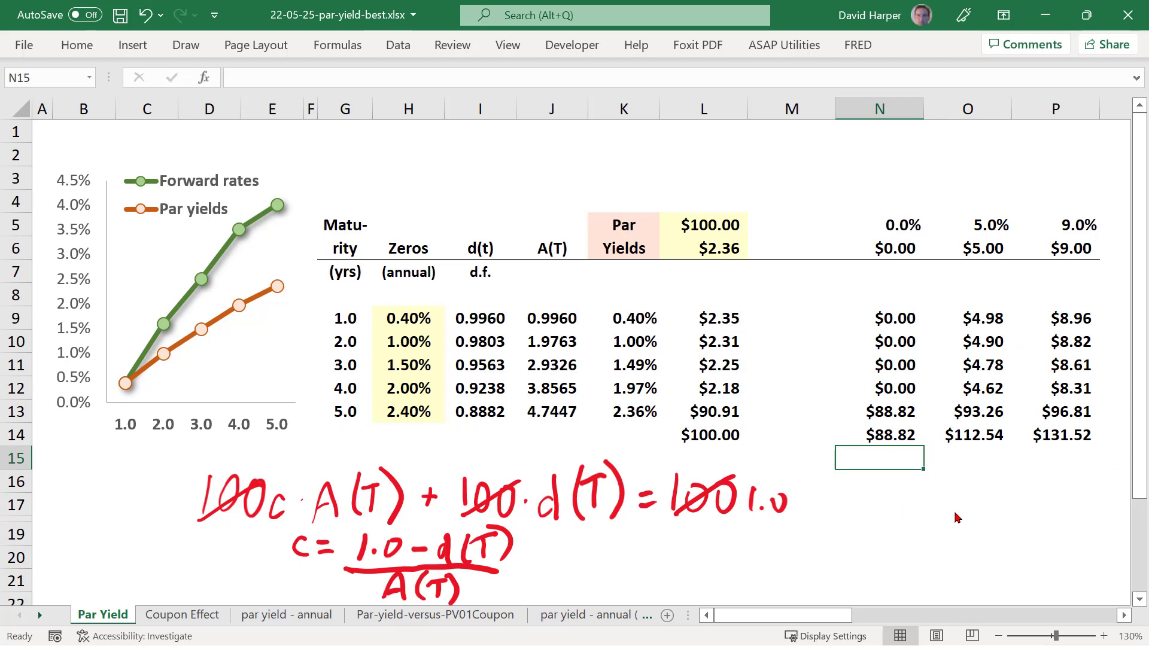
pyautogui.write('=')
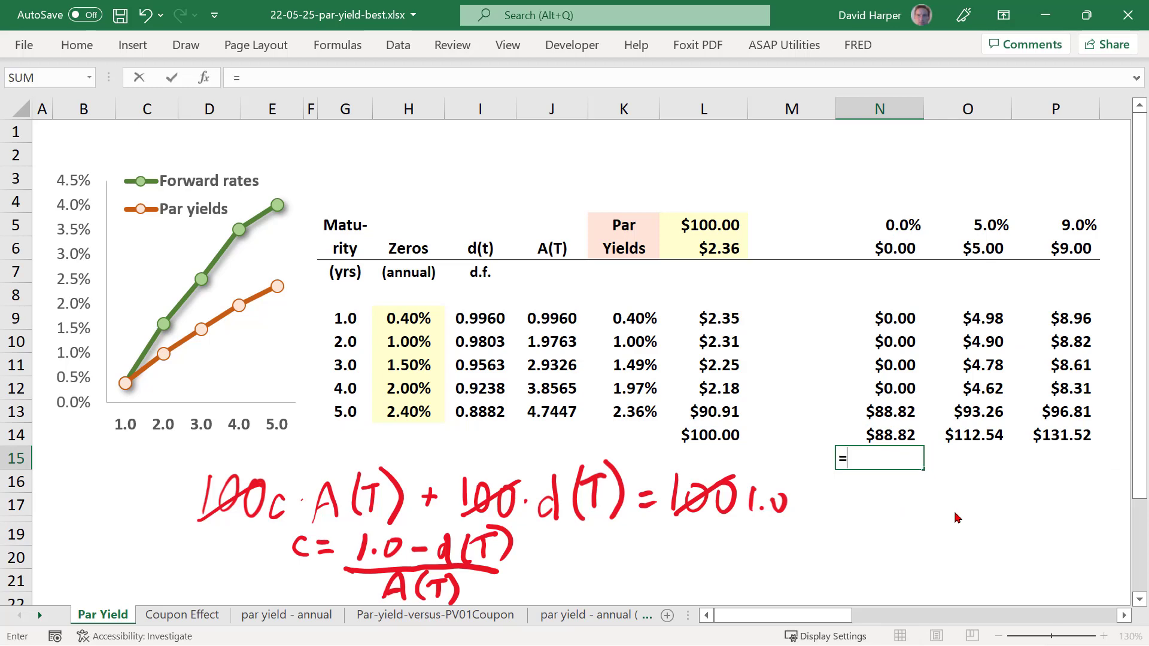
pyautogui.write('rate(')
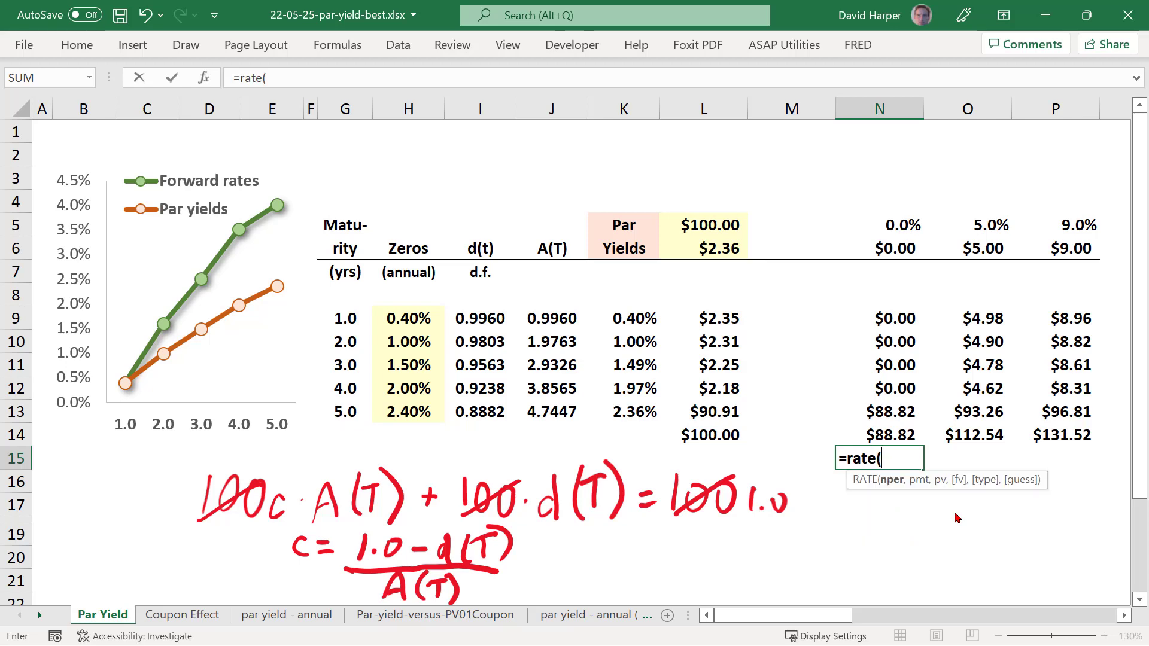
pyautogui.write('5,')
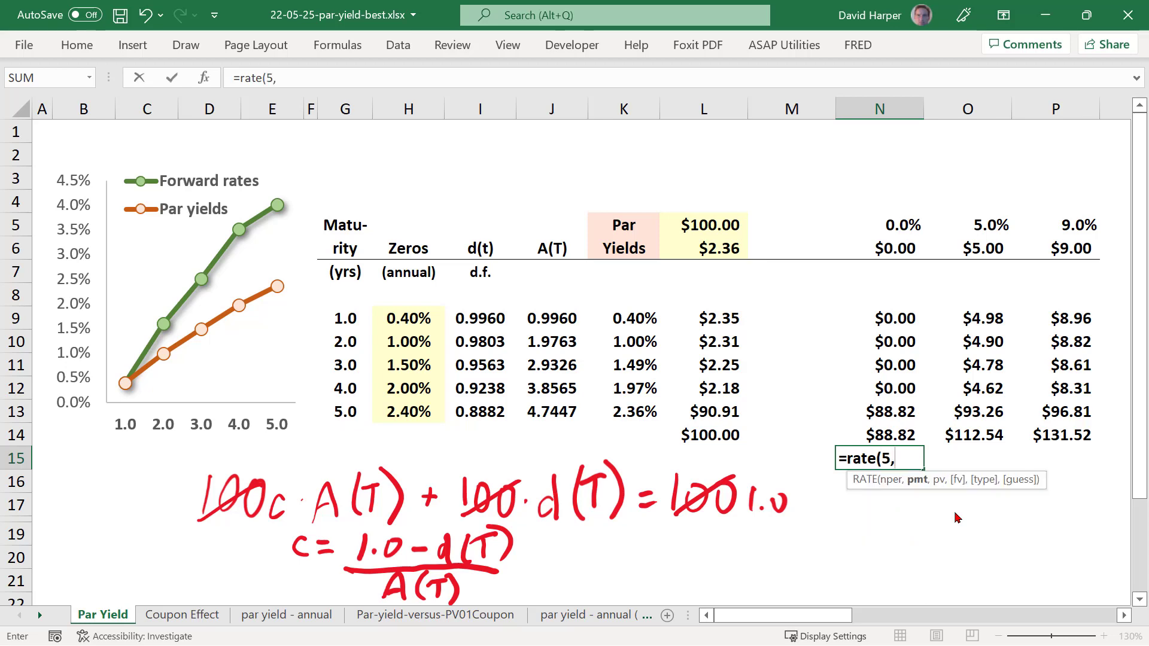
pyautogui.click(901, 254)
pyautogui.write(',')
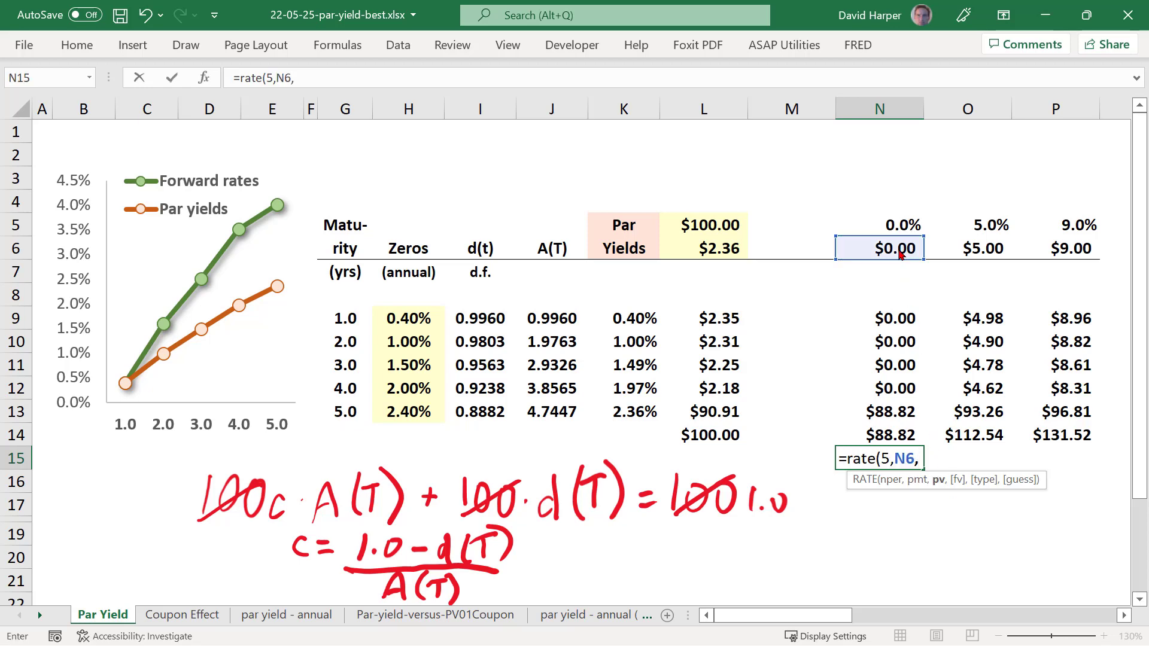
pyautogui.write('-')
pyautogui.click(890, 442)
pyautogui.write(',100)')
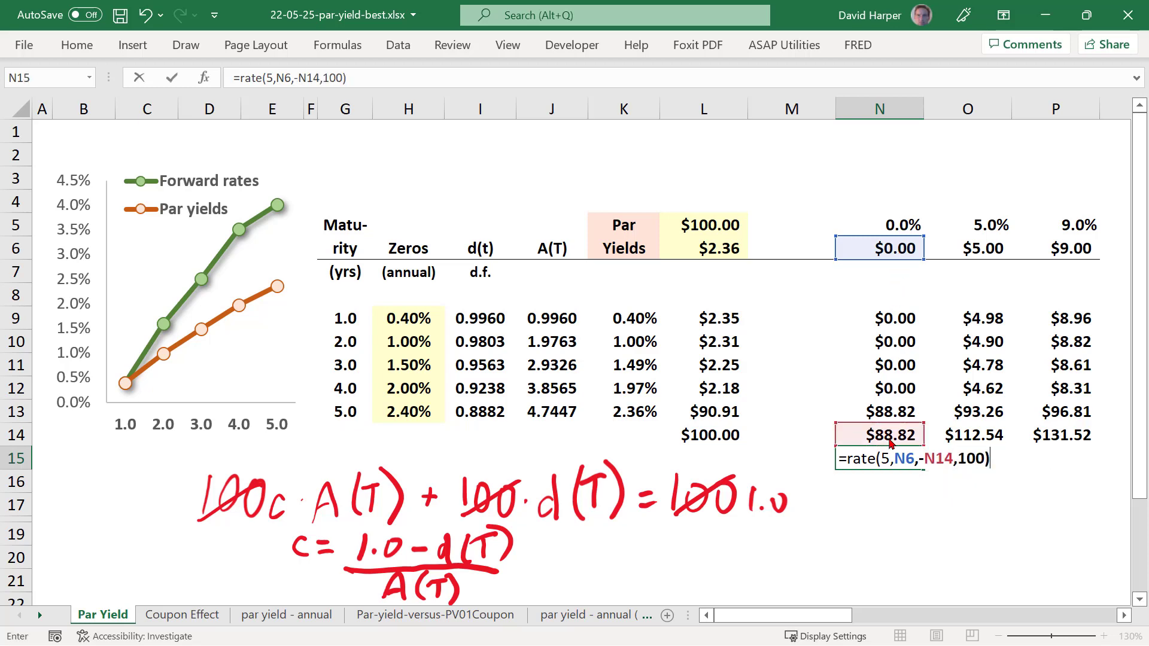
pyautogui.press('Return')
# Copy the RATE formula in N15 across to O15:P15 for the 5% and 9% coupon bonds.
pyautogui.press('Up')
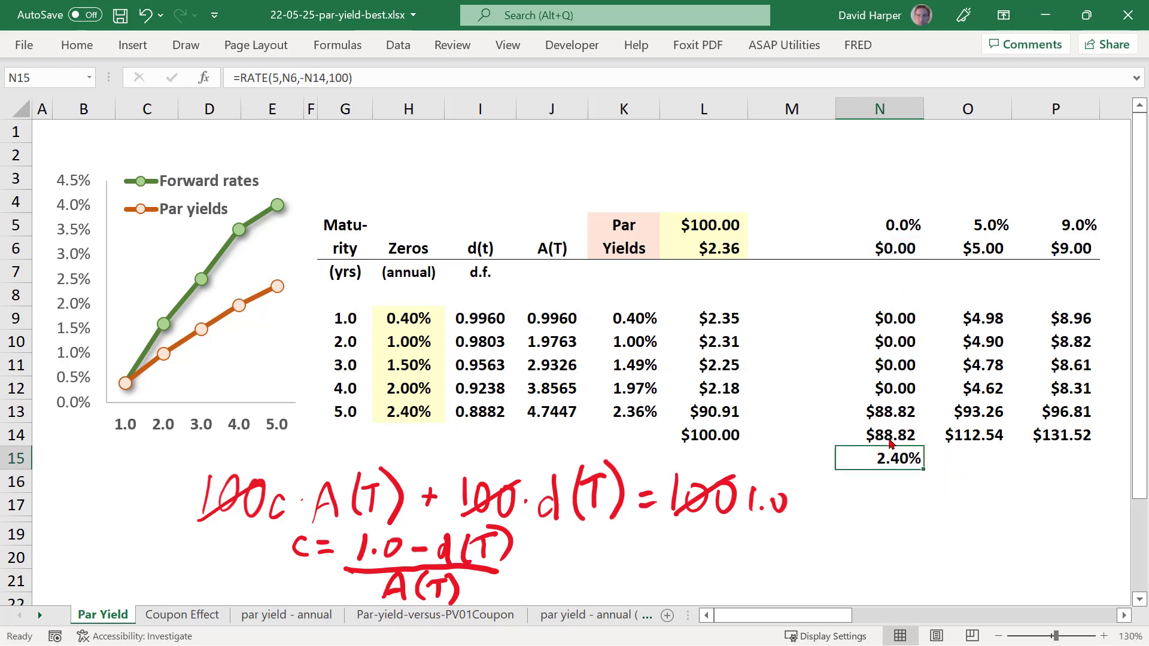
pyautogui.hotkey('ctrl', 'c')
pyautogui.press('Right')
pyautogui.hotkey('shift', 'Right')
pyautogui.press('Return')
pyautogui.hotkey('shift', 'Right')
pyautogui.hotkey('shift', 'Right')
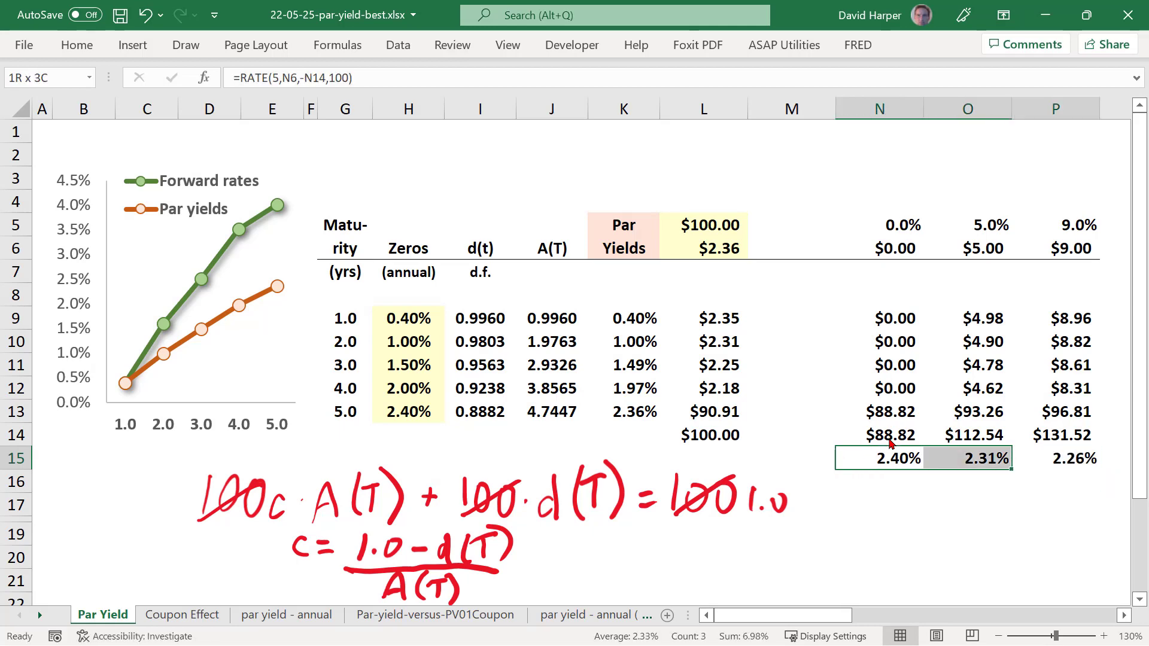
pyautogui.hotkey('ctrl', 'v')
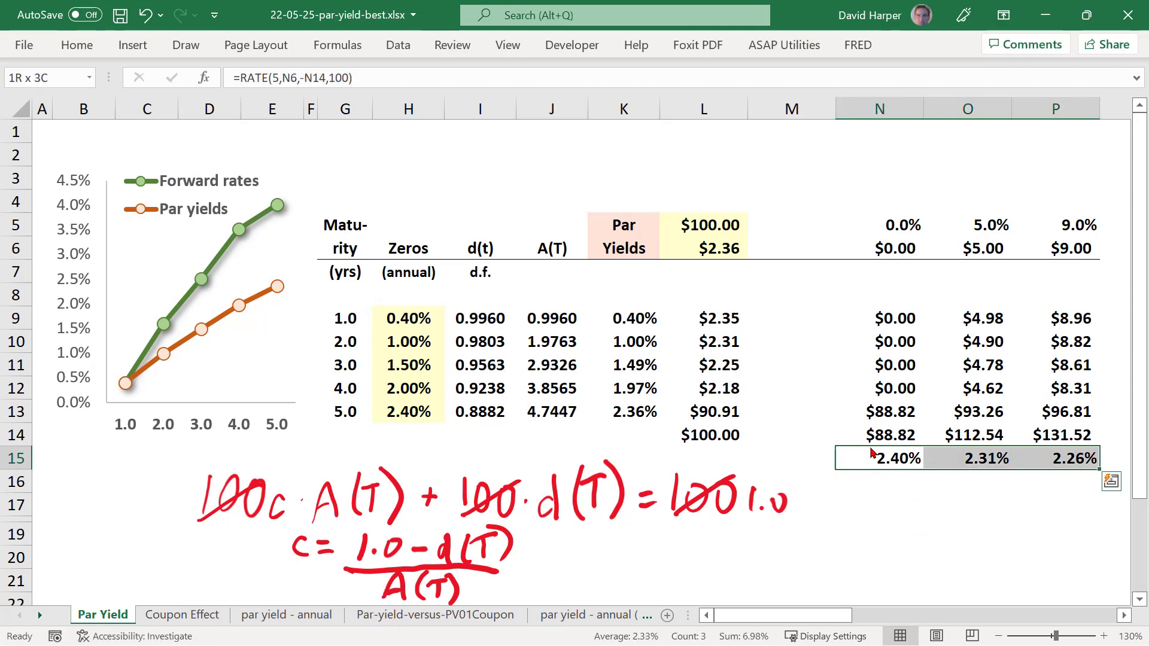
# Shade the bond prices in N14:P14 with a light gold fill.
pyautogui.moveTo(873, 435); pyautogui.dragTo(1069, 435)
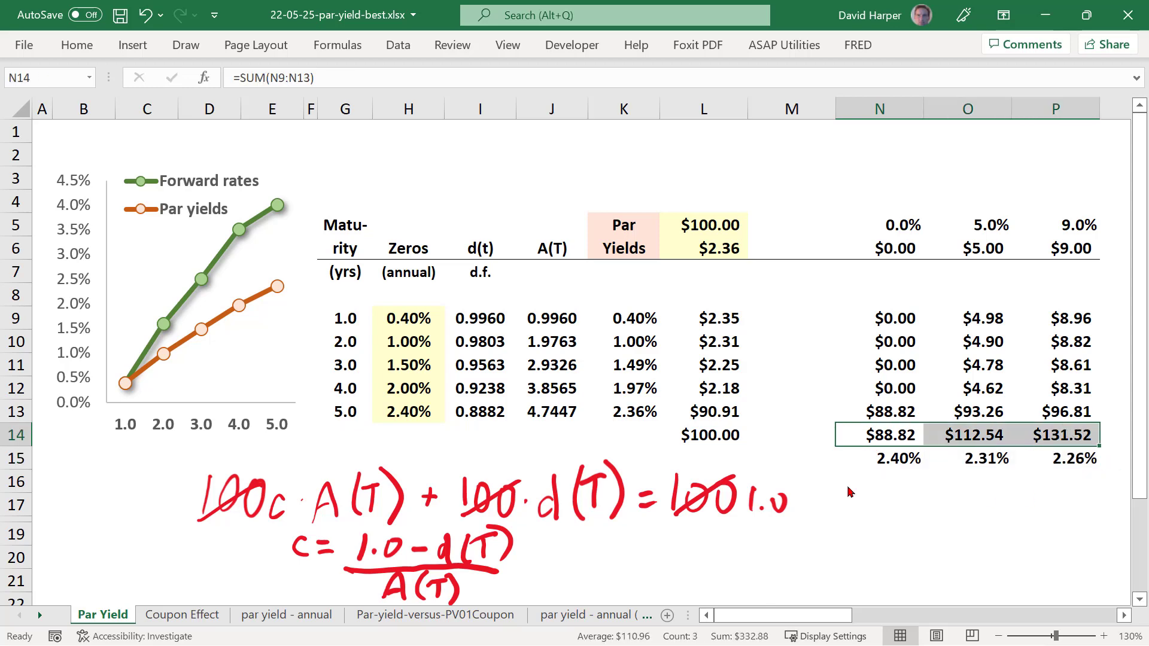
pyautogui.click(77, 46)
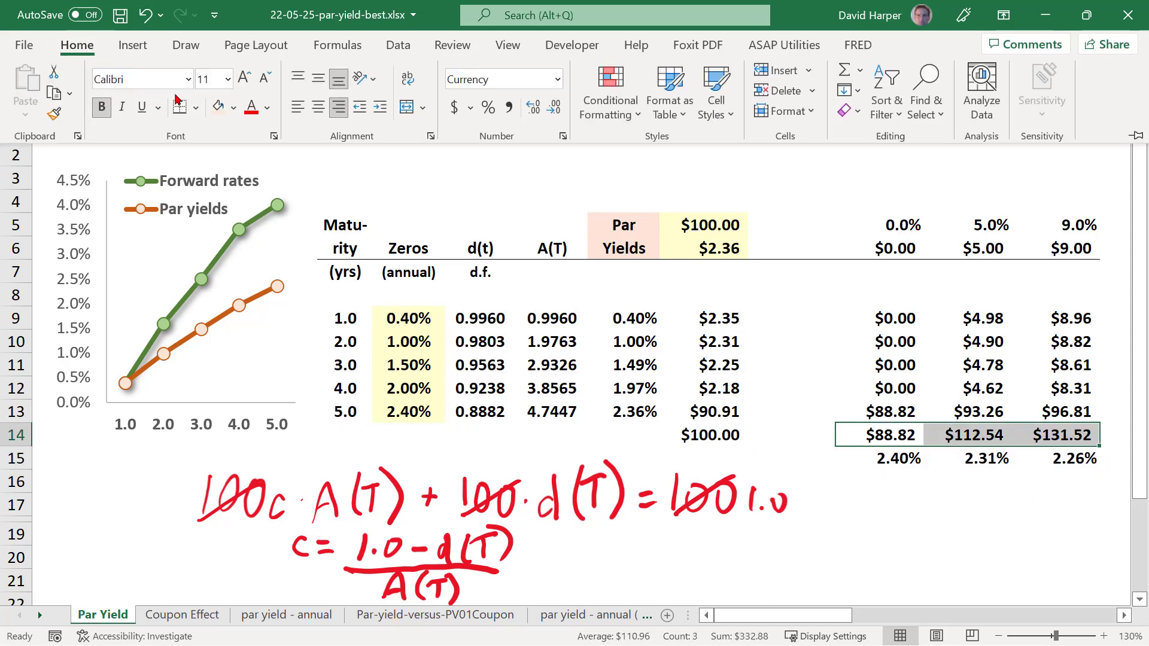
pyautogui.click(233, 108)
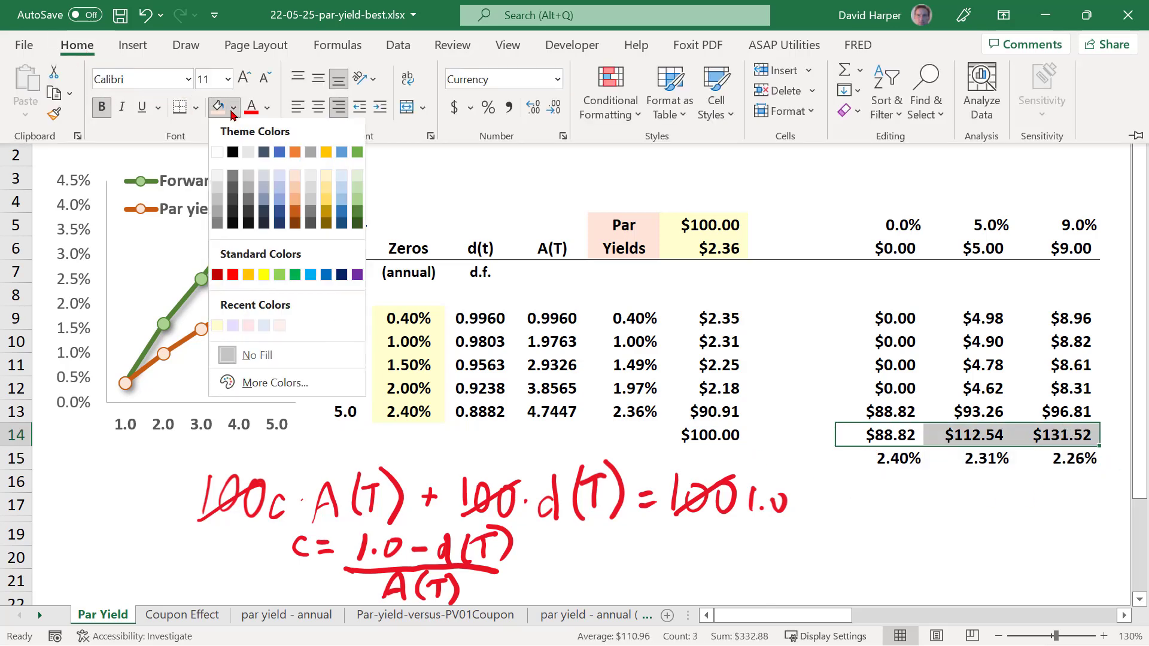
pyautogui.click(326, 177)
pyautogui.hotkey('ctrl', 'F1')
# Review the price formulas in N14:P14 and the arguments of the RATE formula in N15.
pyautogui.click(895, 443)
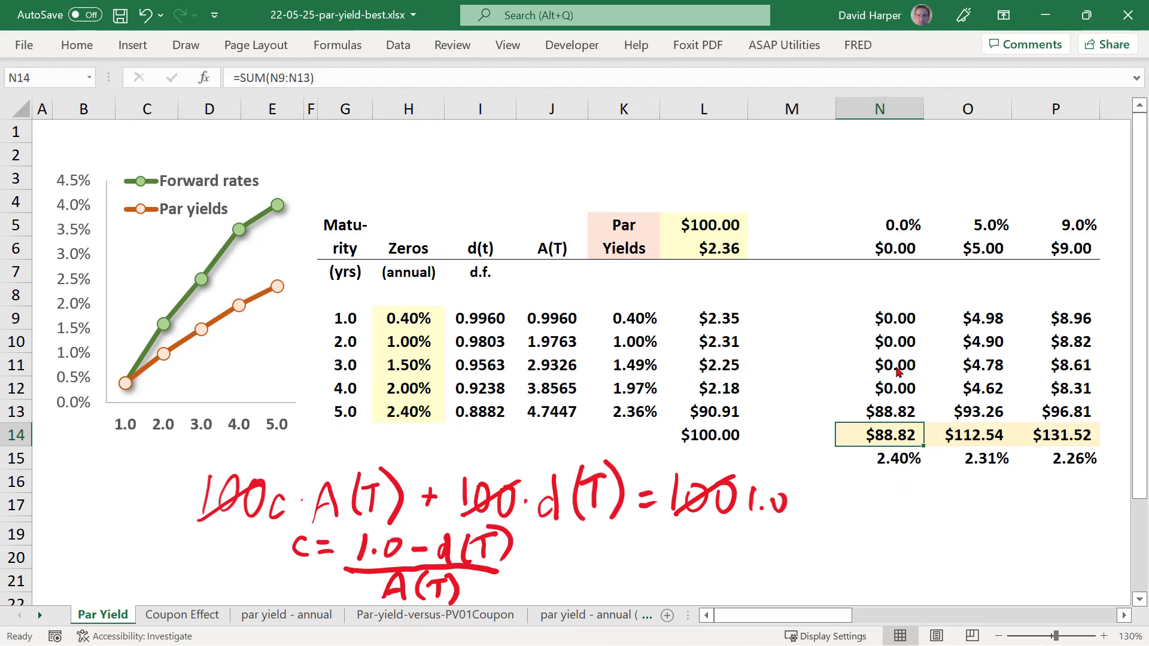
pyautogui.click(898, 466)
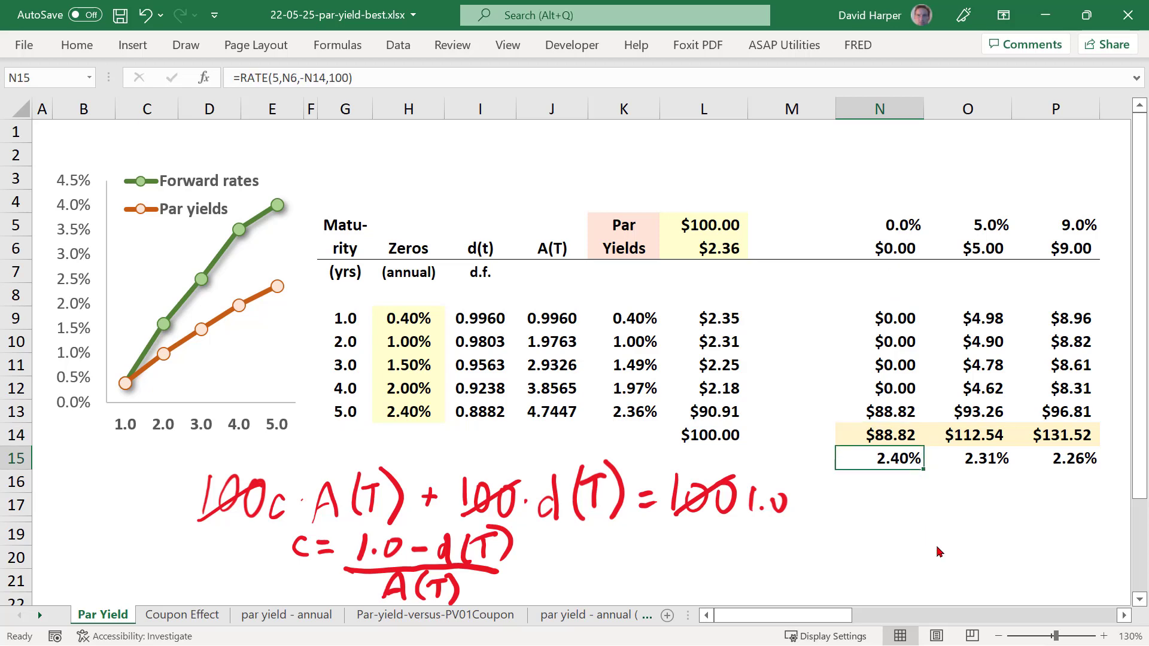
pyautogui.press('F2')
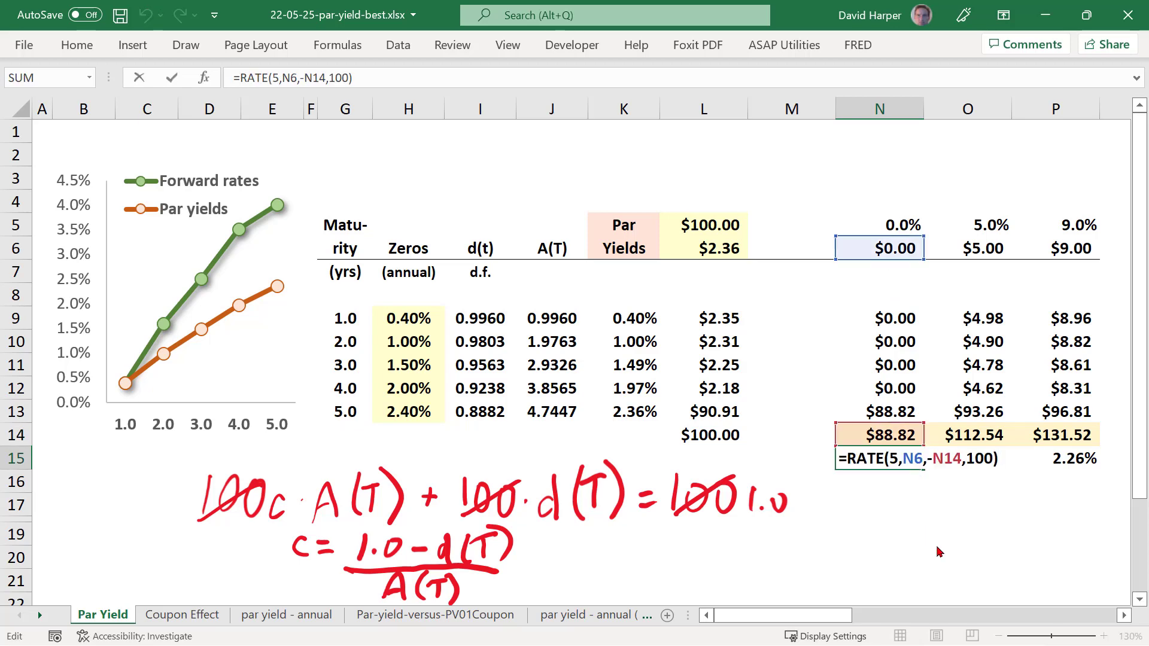
pyautogui.press('Escape')
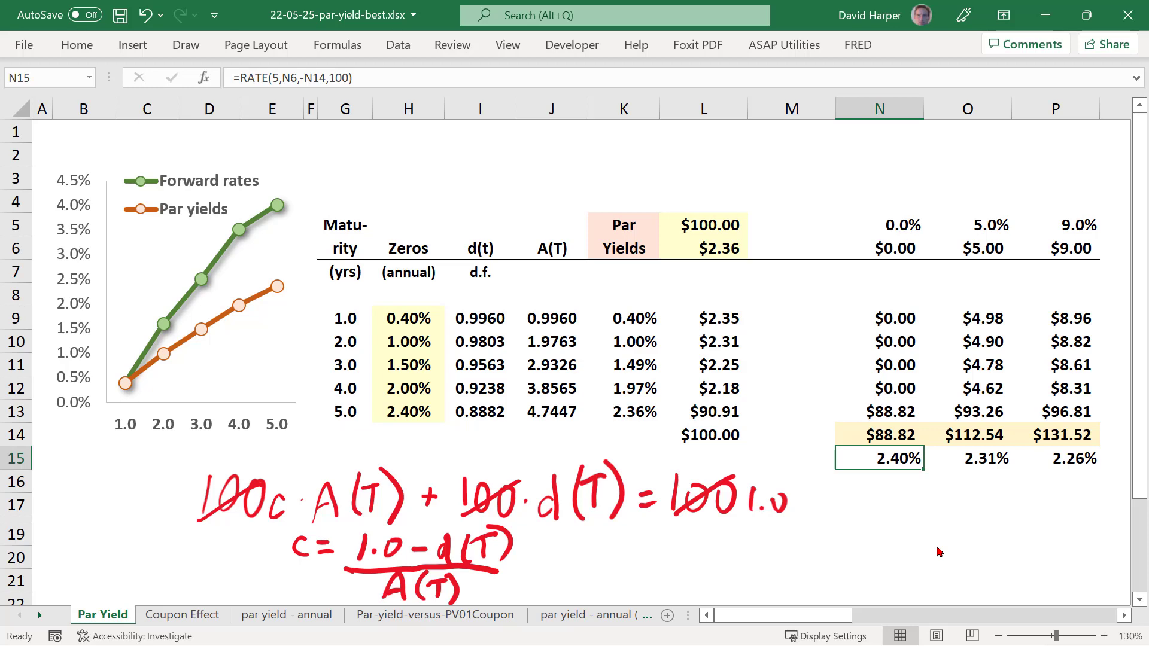
pyautogui.press('Up')
pyautogui.press('Right')
pyautogui.press('Right')
pyautogui.press('Left')
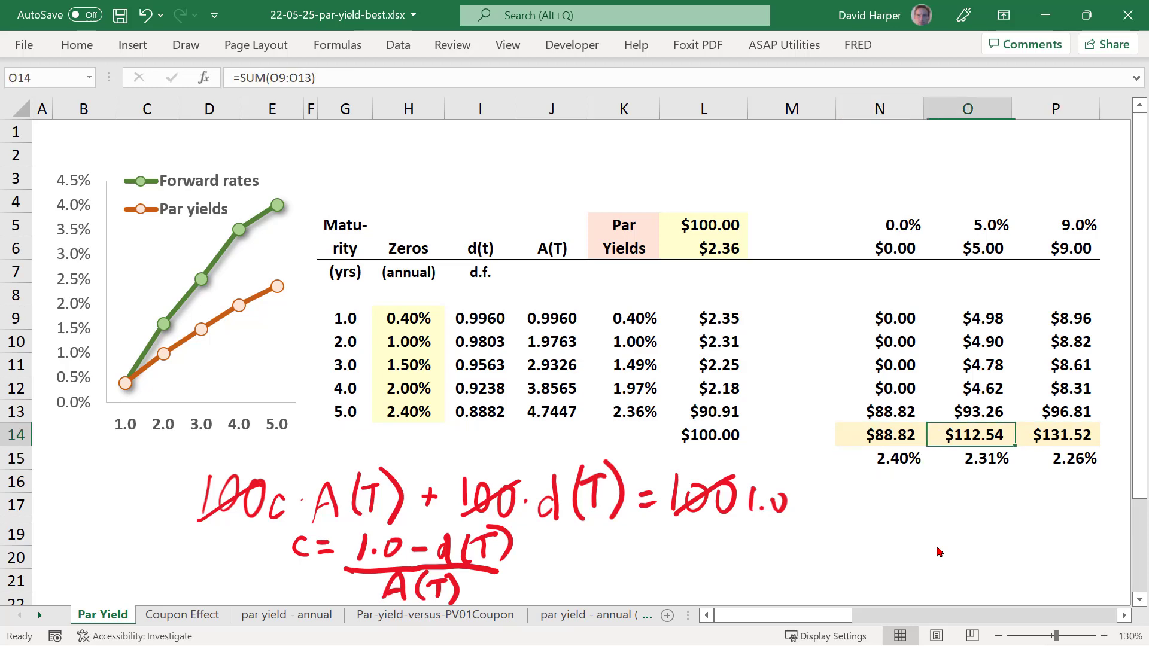
pyautogui.press('Left')
# Overwrite the 5% coupon bond's price in O14 with 11.
pyautogui.press('Right')
pyautogui.write('11')
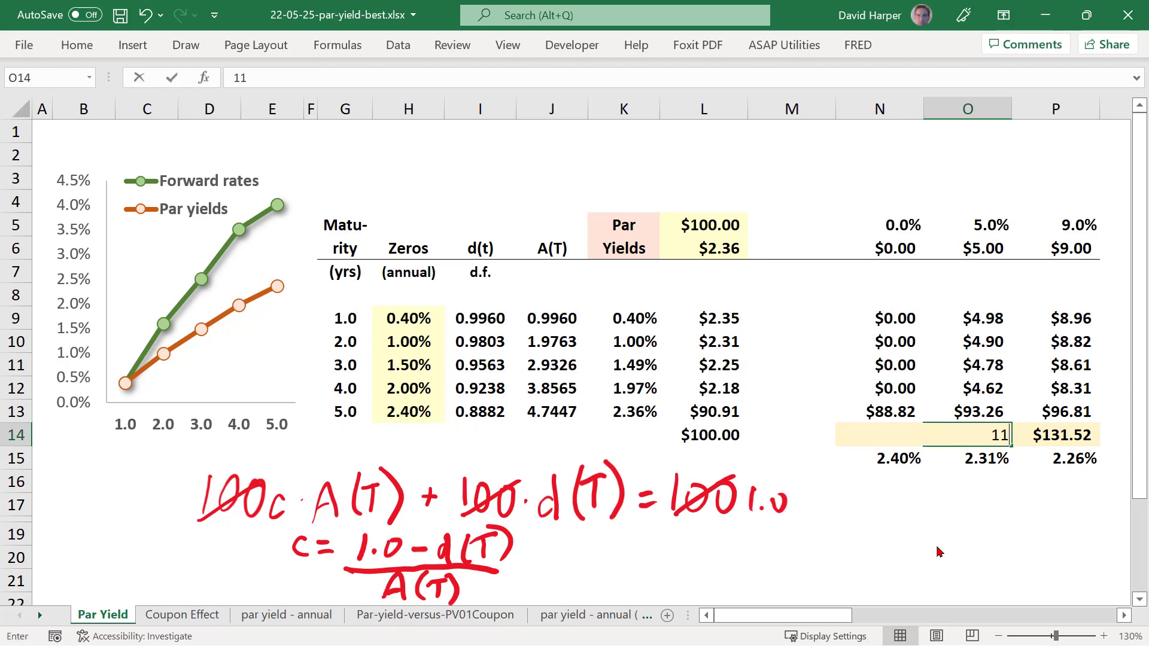
pyautogui.hotkey('shift', 'Return')
pyautogui.press('Down')
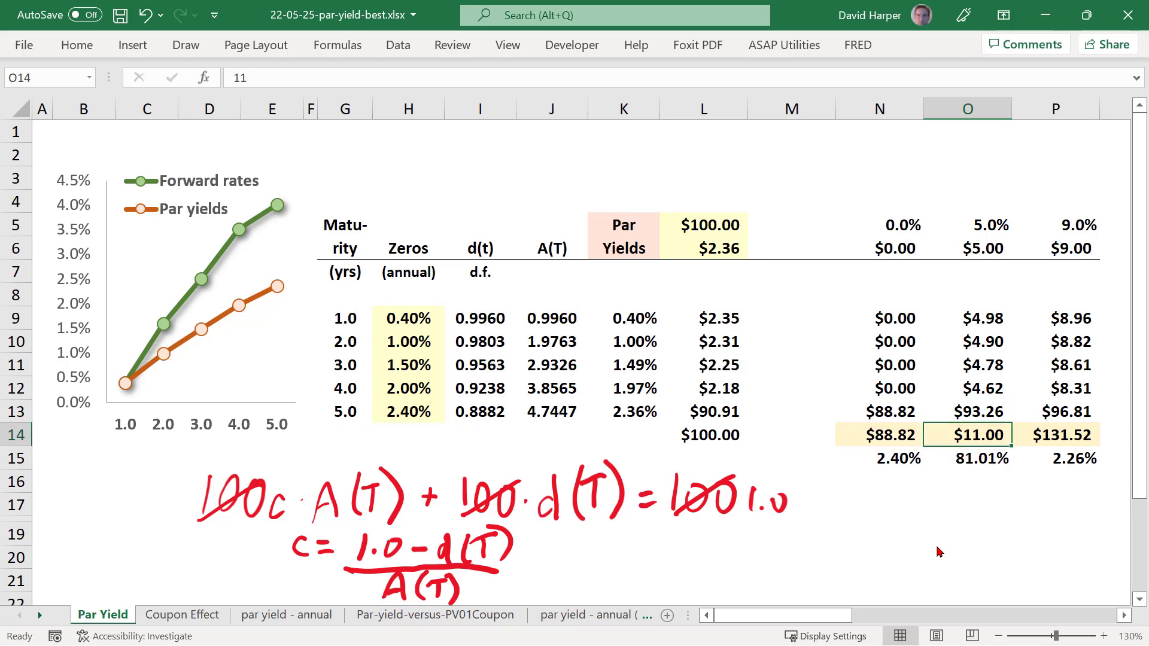
# Try prices of 1156 and 115 for the 5% coupon bond in O14.
pyautogui.write('1156')
pyautogui.hotkey('shift', 'Return')
pyautogui.press('Down')
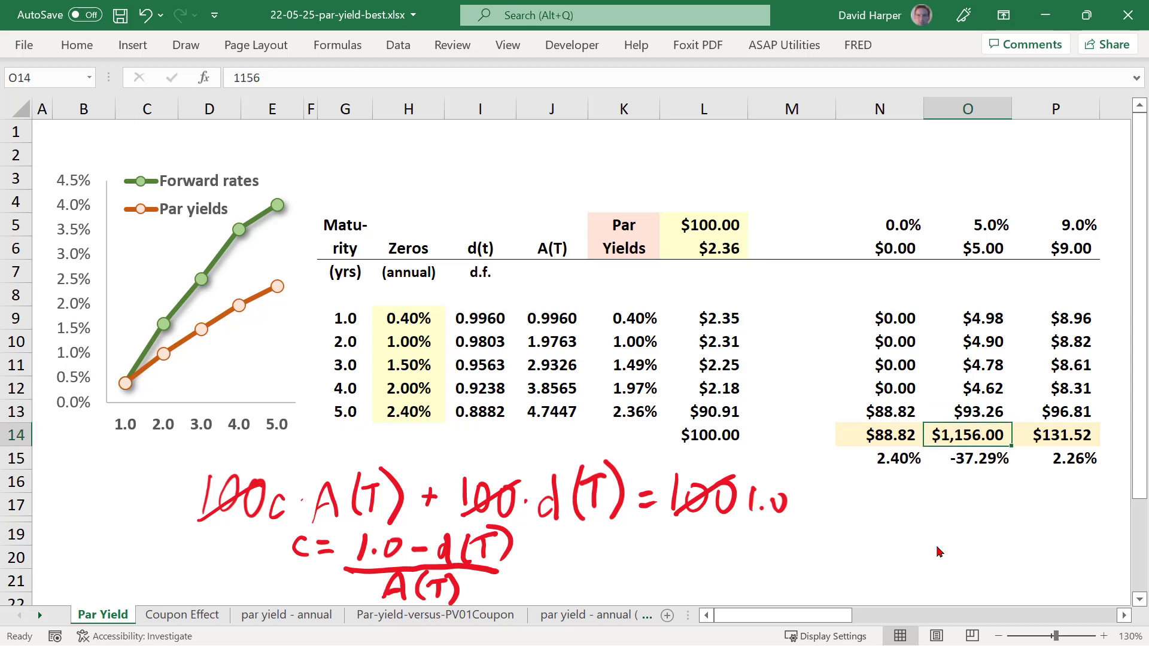
pyautogui.write('115')
pyautogui.hotkey('shift', 'Return')
pyautogui.press('Down')
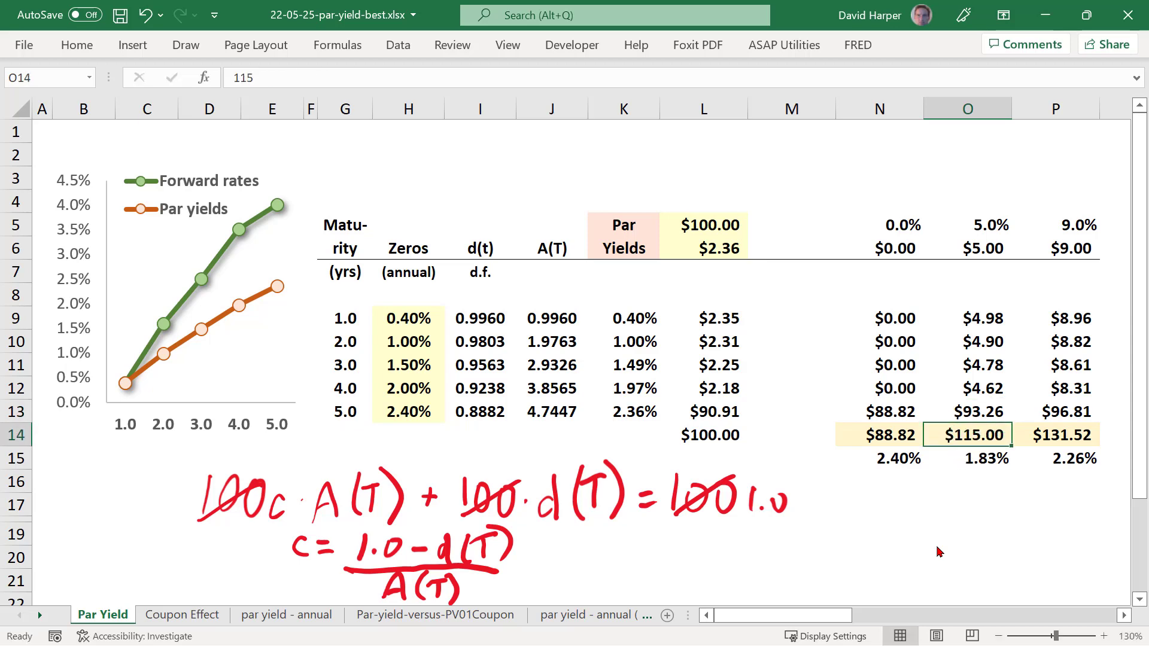
# Undo the trial prices in O14 back to the SUM formula.
pyautogui.hotkey('ctrl', 'z')
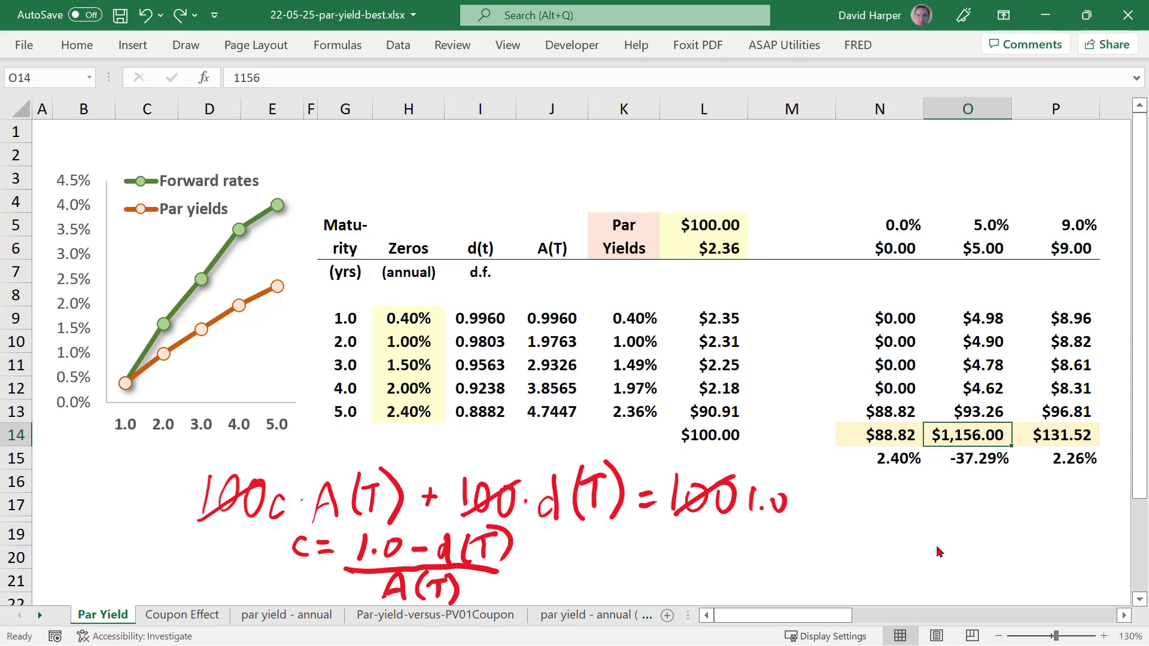
pyautogui.hotkey('ctrl', 'z')
pyautogui.hotkey('ctrl', 'z')
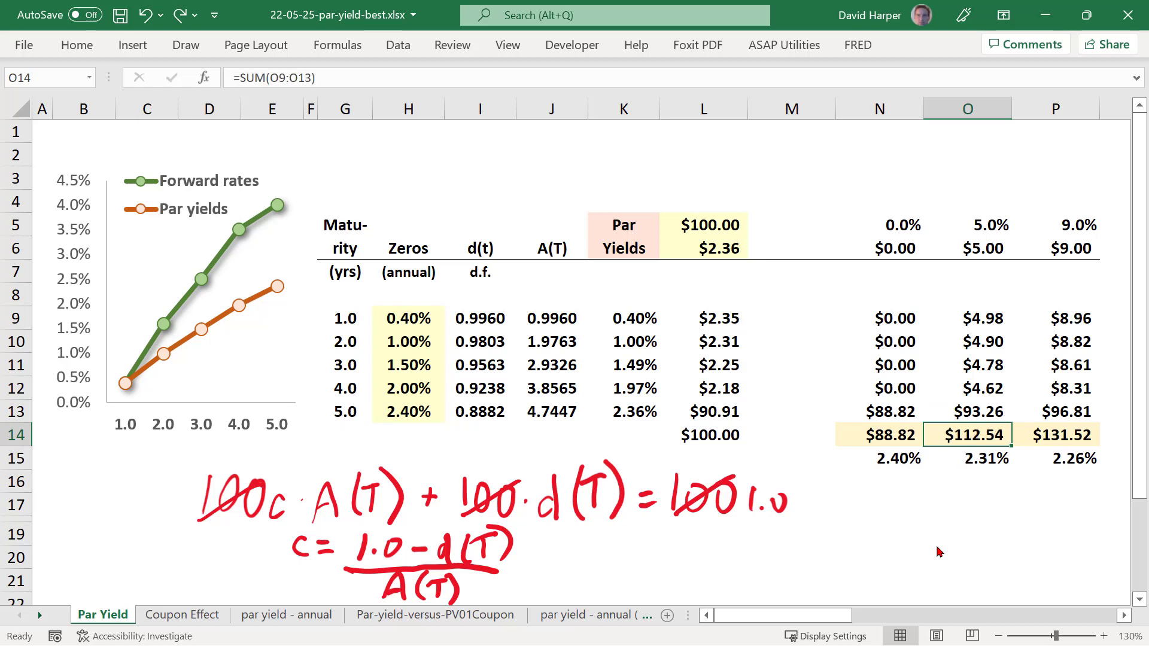
# Examine the RATE formula in N15 and the yields of all three bonds in N15:P15.
pyautogui.press('Down')
pyautogui.press('Left')
pyautogui.press('Left')
pyautogui.press('Right')
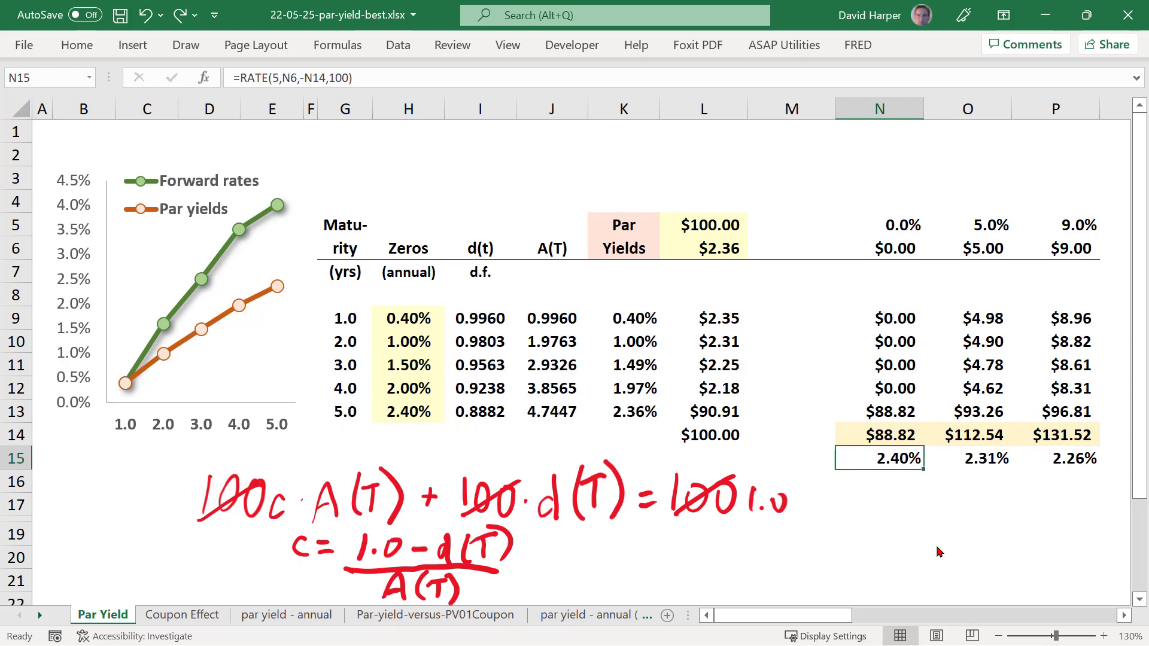
pyautogui.hotkey('shift', 'Right')
pyautogui.hotkey('shift', 'Right')
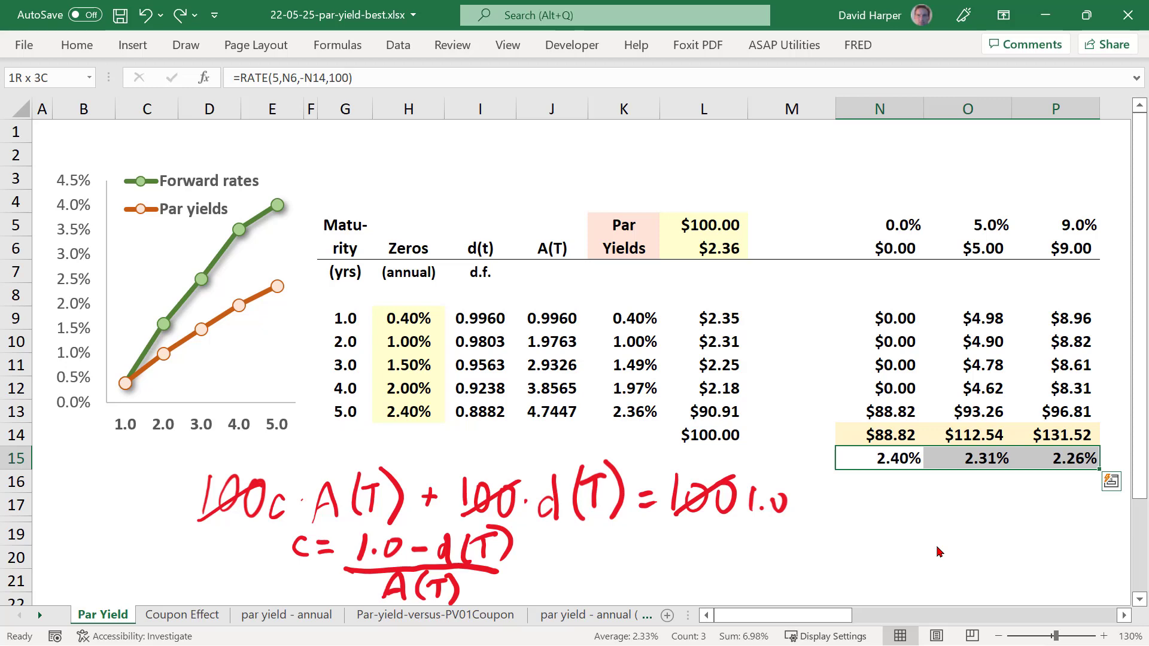
# Trace the 0% coupon bond's column between its yield in N15 and its coupon payment in N6.
pyautogui.press('Up')
pyautogui.press('Up')
pyautogui.press('Up')
pyautogui.press('Up')
pyautogui.press('Up')
pyautogui.press('Up')
pyautogui.press('Up')
pyautogui.press('Up')
pyautogui.press('Up')
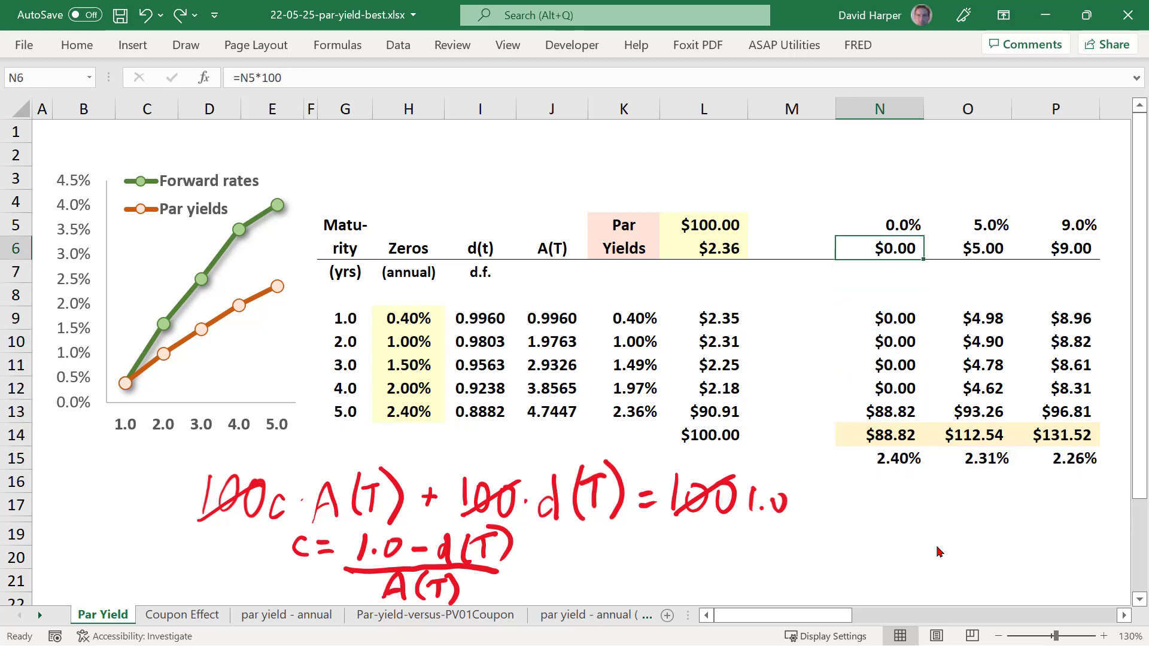
pyautogui.press('Down')
pyautogui.press('Down')
pyautogui.press('Down')
pyautogui.press('Down')
pyautogui.press('Down')
pyautogui.press('Down')
pyautogui.press('Down')
pyautogui.press('Down')
pyautogui.press('Down')
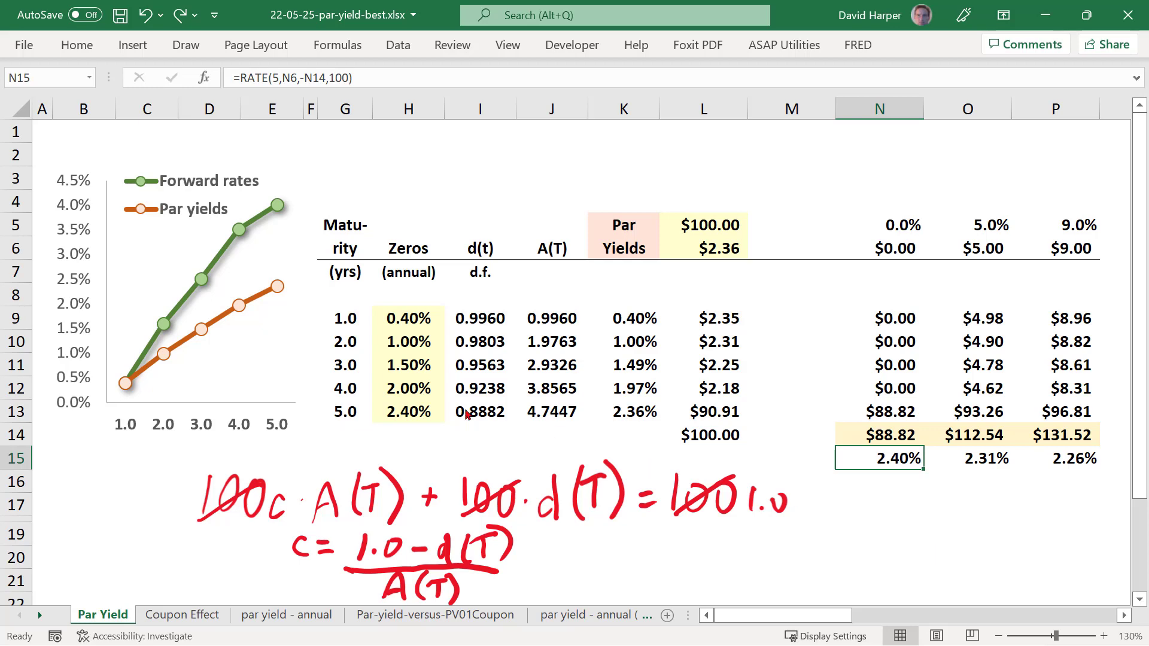
# Compare the five-year zero rate in H13 with the yields of the 0%, 5% and 9% coupon bonds in N15:P15.
pyautogui.click(388, 410)
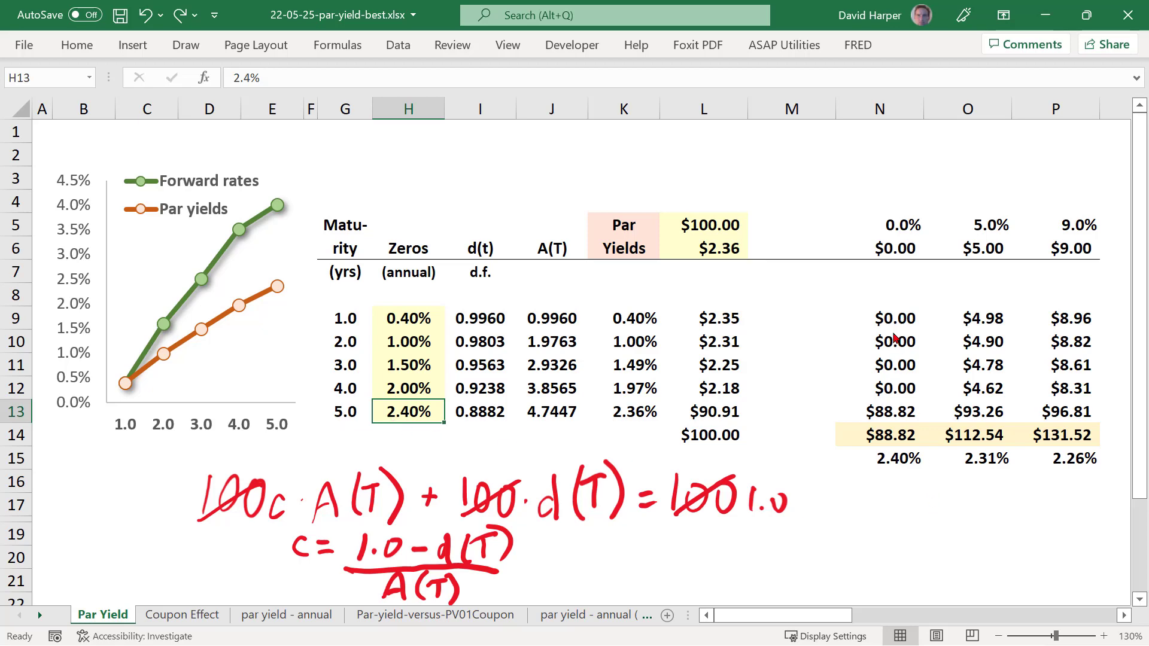
pyautogui.click(894, 457)
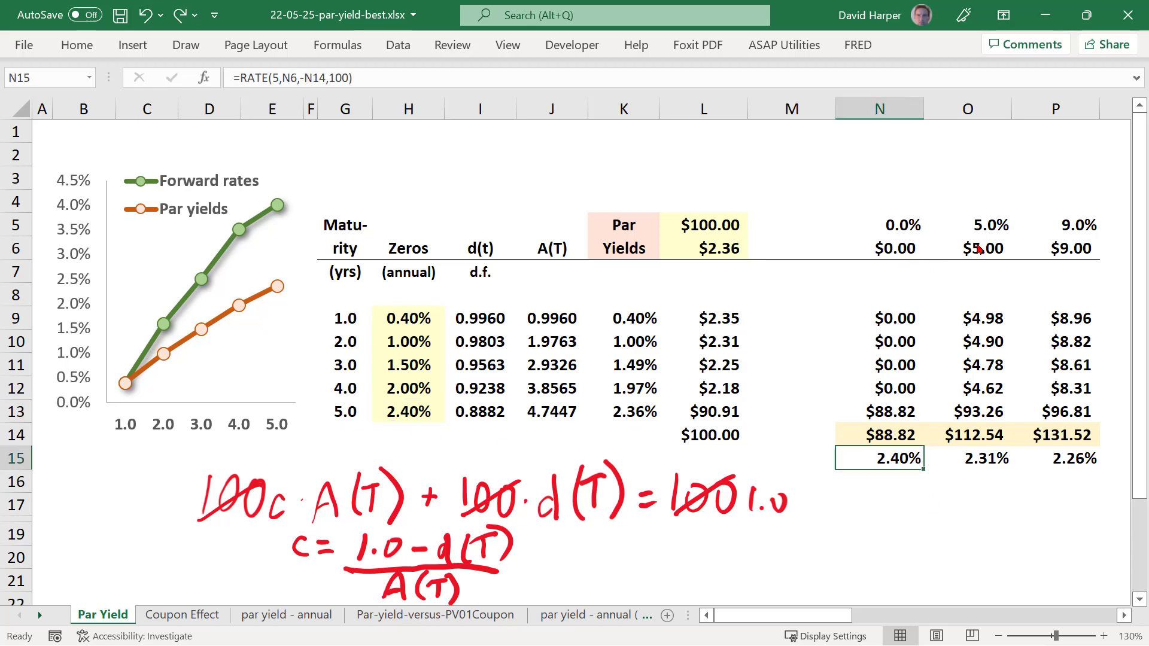
pyautogui.click(976, 461)
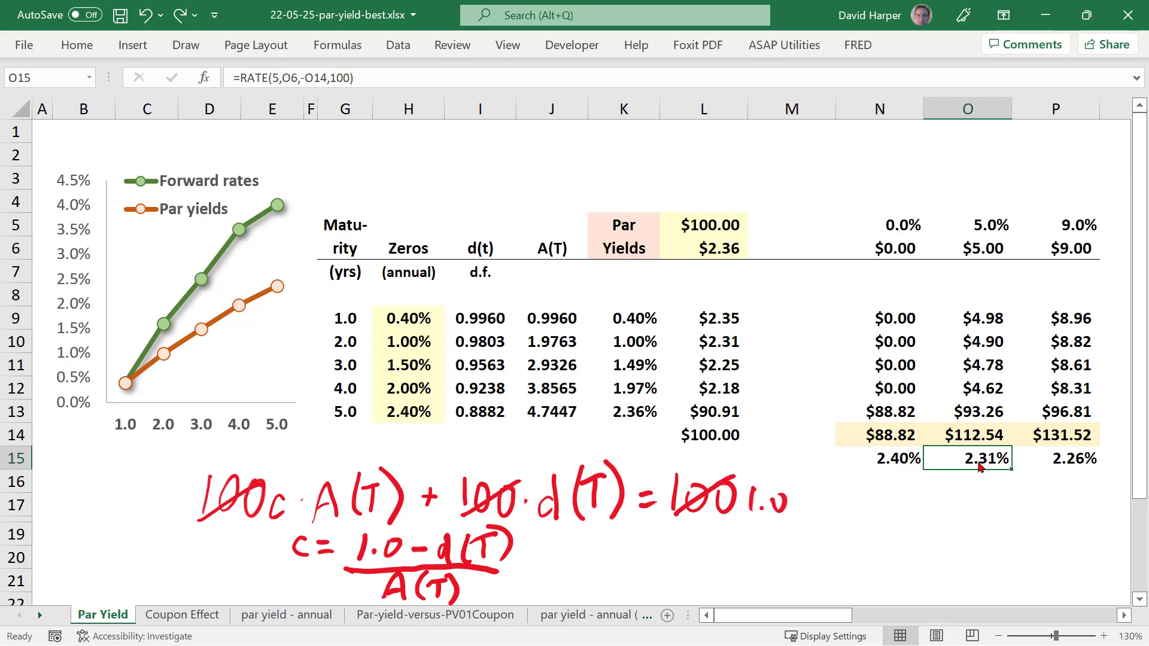
pyautogui.click(1067, 462)
pyautogui.click(891, 470)
pyautogui.click(975, 462)
pyautogui.click(1070, 460)
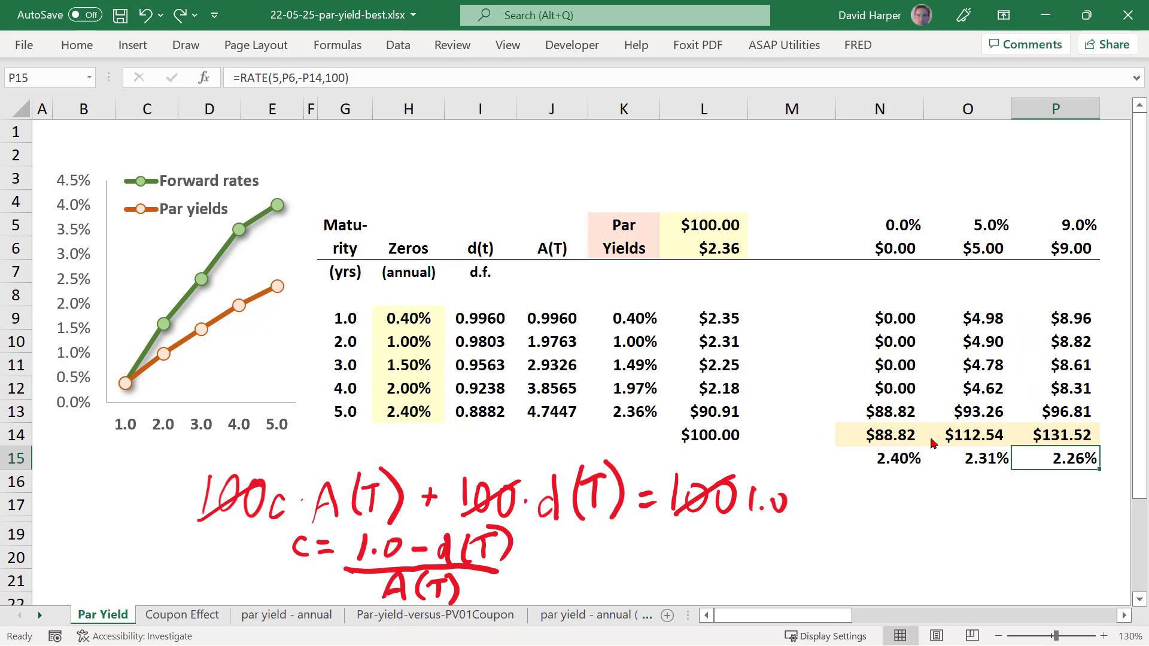
pyautogui.click(901, 472)
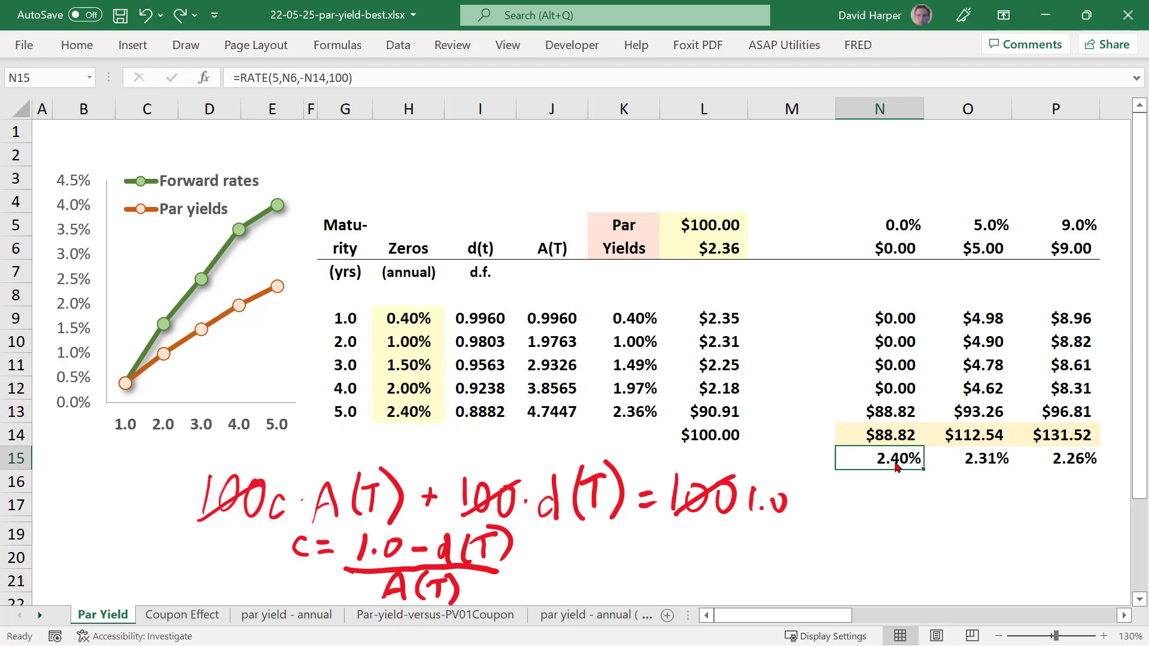
pyautogui.moveTo(901, 474); pyautogui.dragTo(1091, 464)
pyautogui.click(1007, 508)
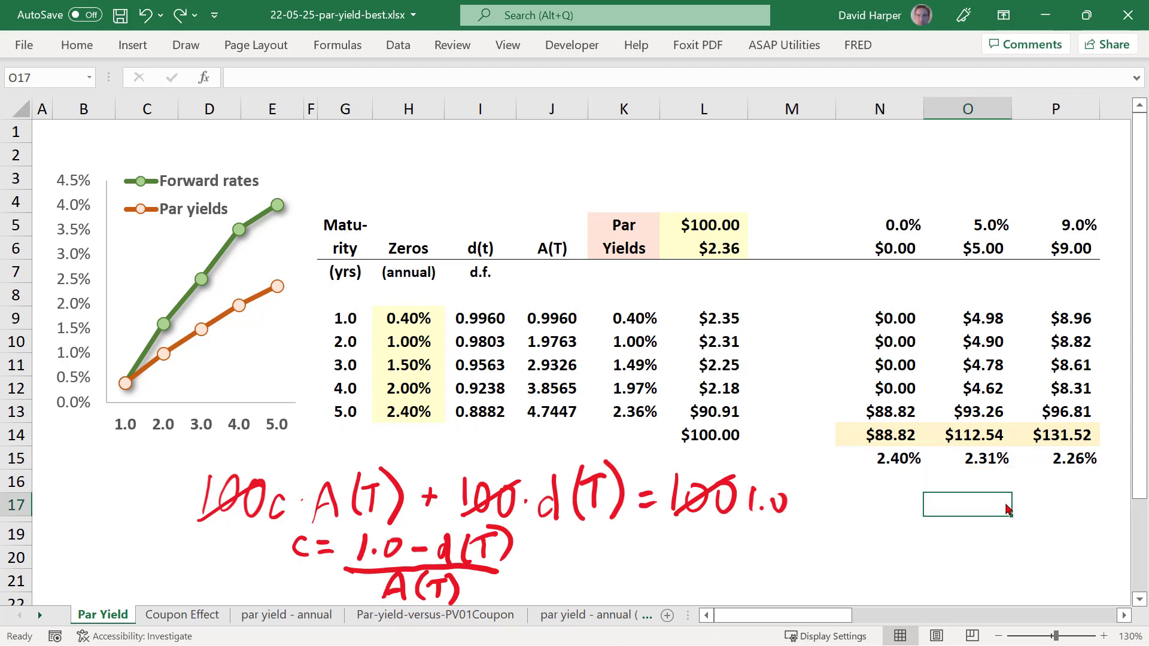
pyautogui.click(875, 466)
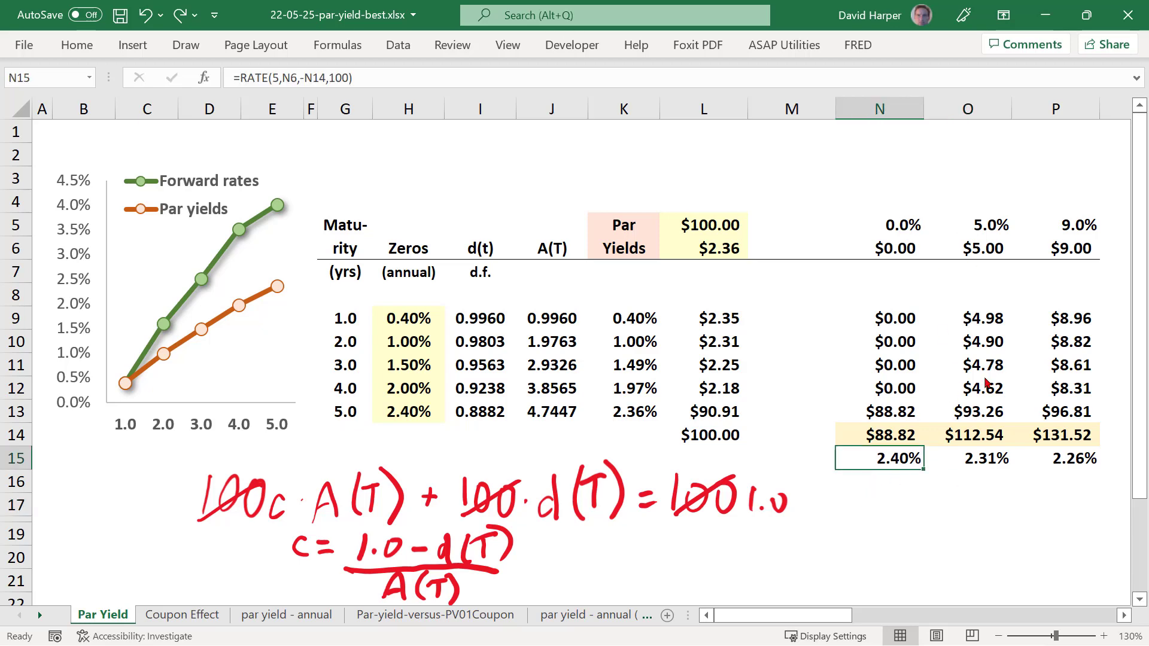
# Shade the par yields in K9:K13 with the light orange fill used on their header.
pyautogui.click(691, 413)
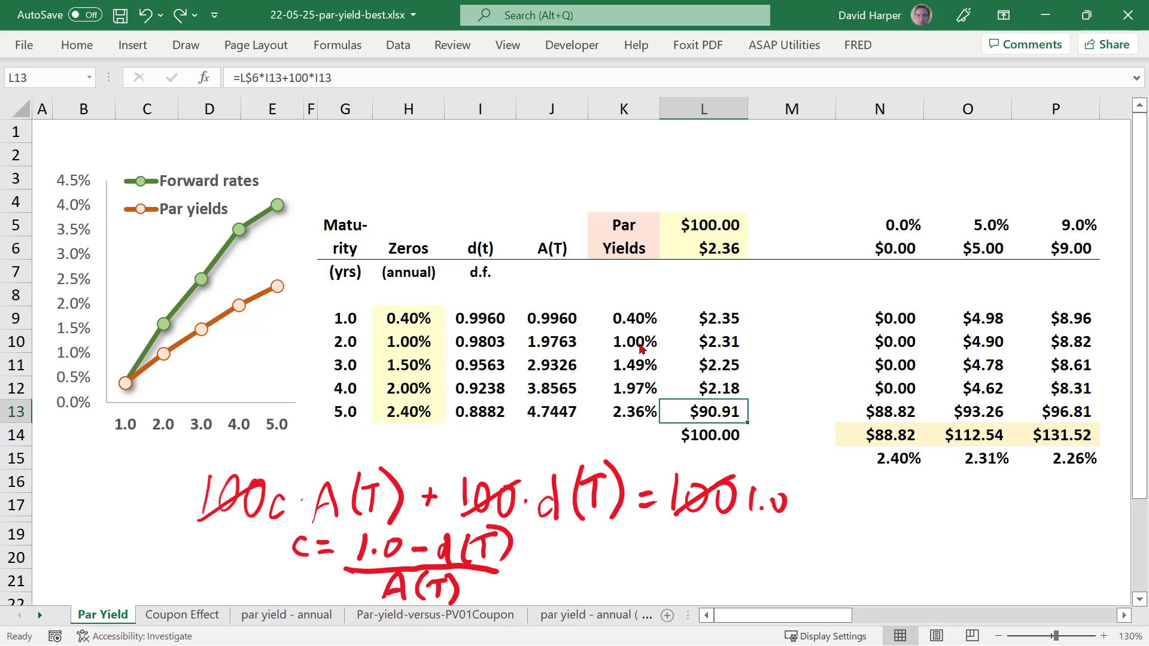
pyautogui.moveTo(629, 321); pyautogui.dragTo(630, 410)
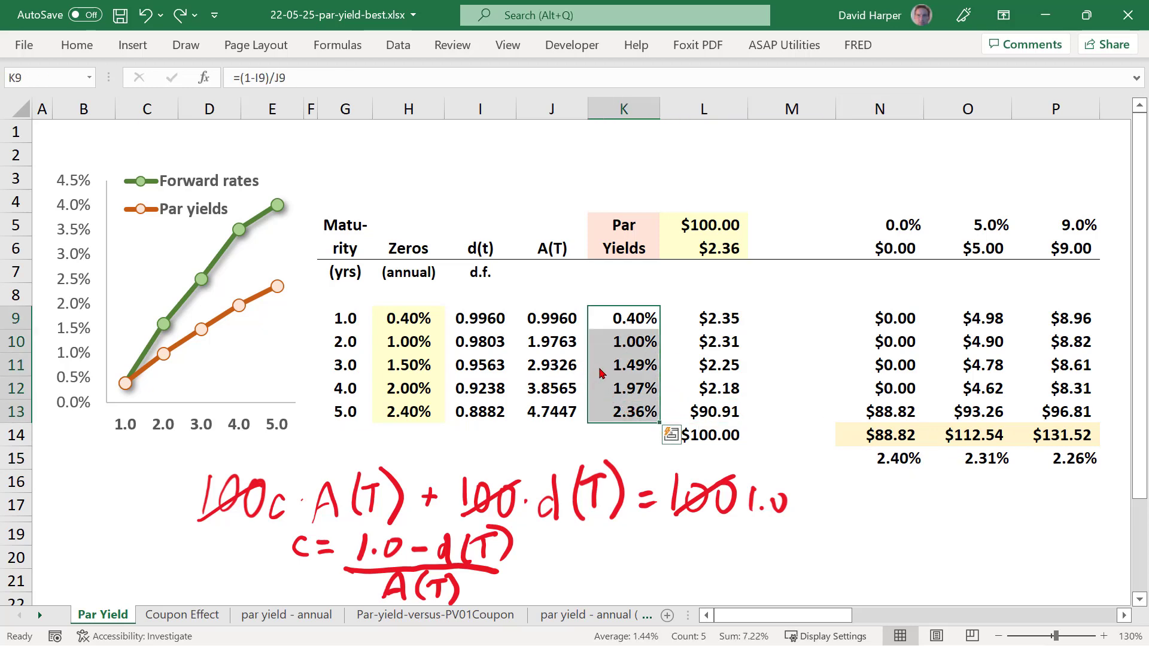
pyautogui.click(629, 389)
pyautogui.click(634, 419)
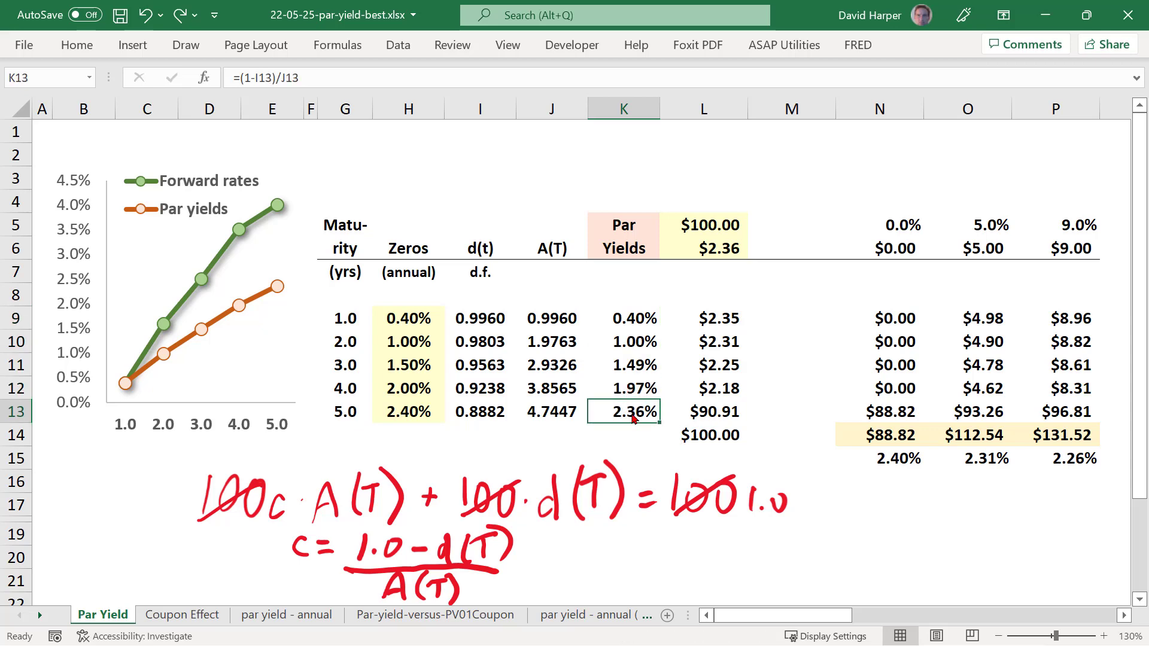
pyautogui.moveTo(634, 419); pyautogui.dragTo(636, 328)
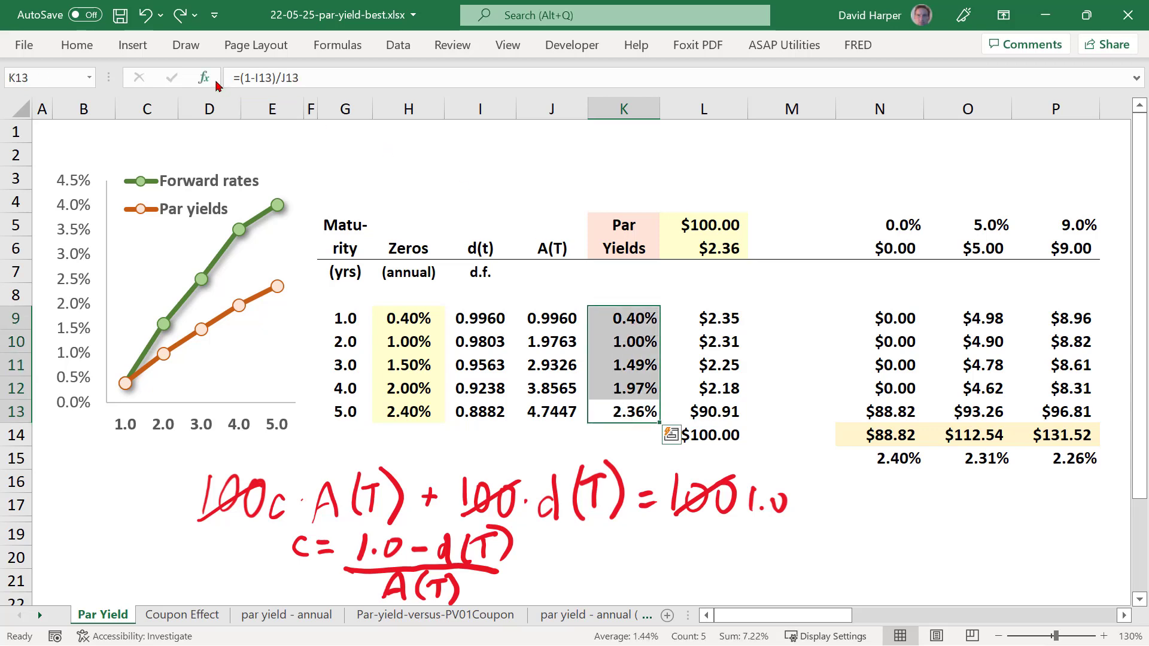
pyautogui.click(71, 47)
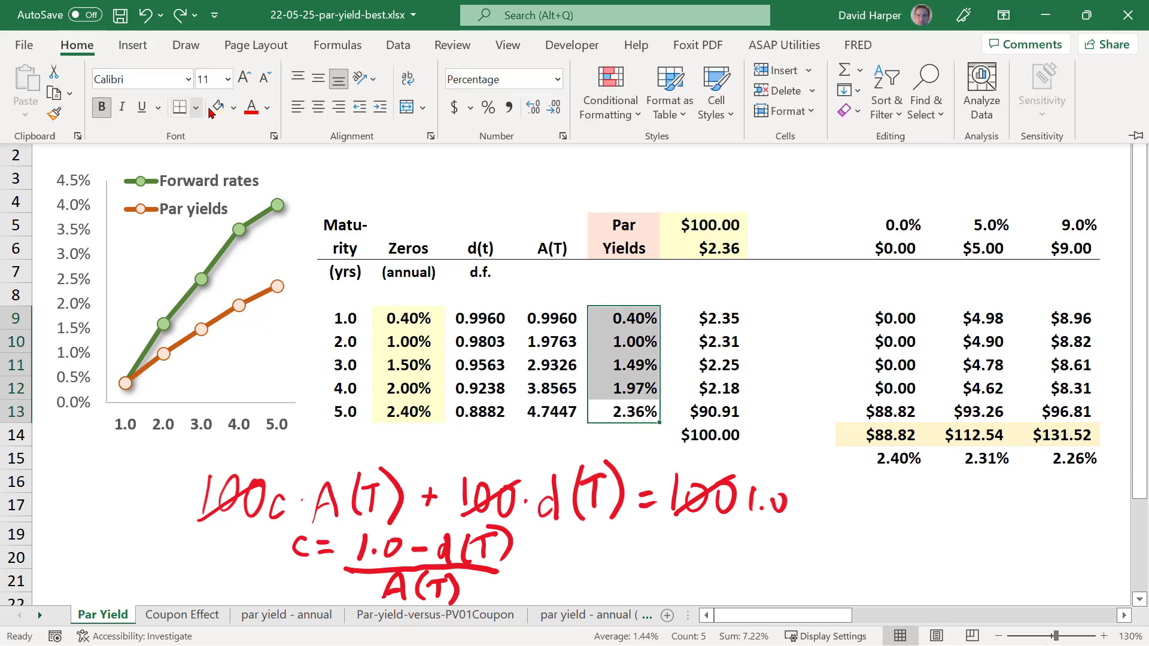
pyautogui.click(225, 117)
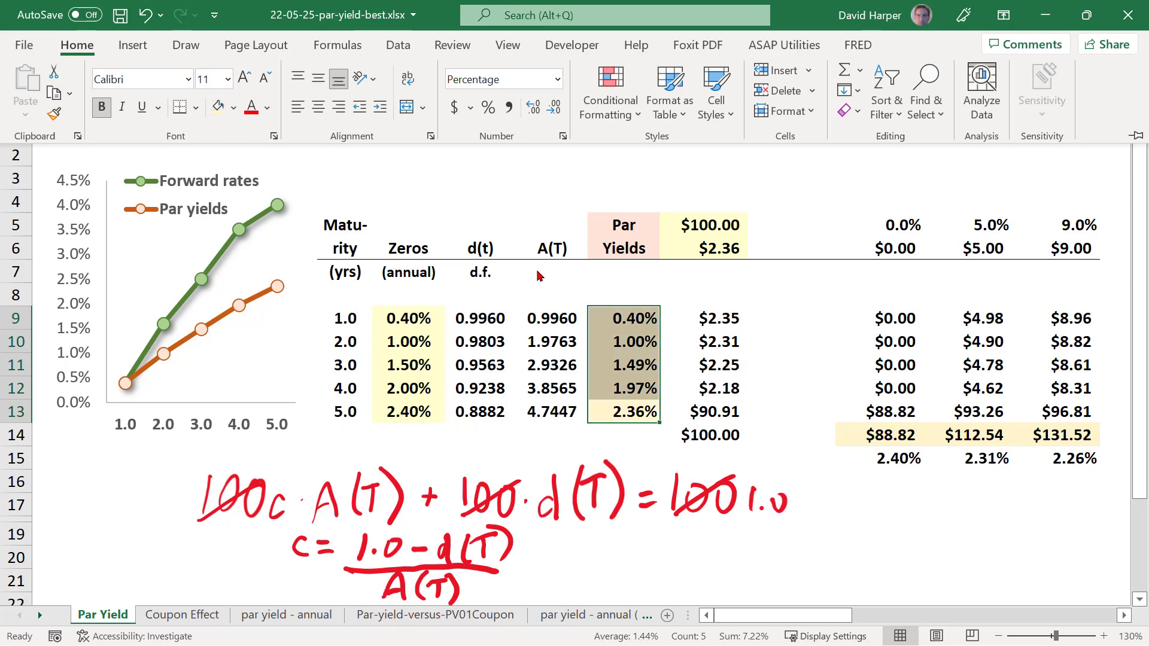
pyautogui.click(233, 108)
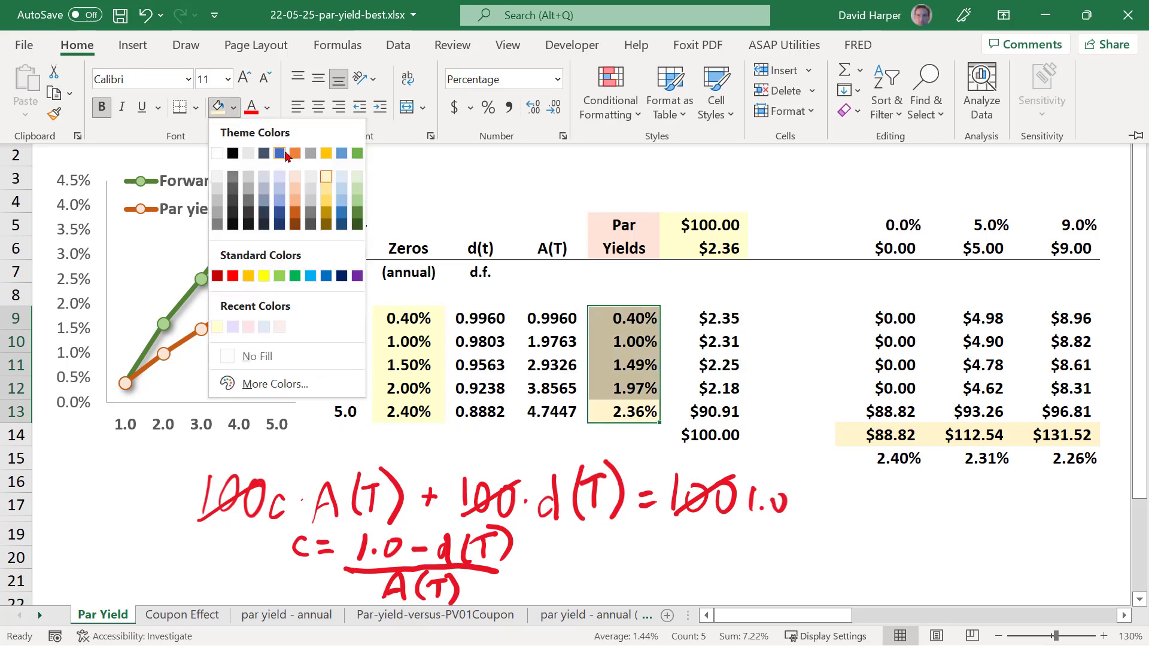
pyautogui.click(296, 177)
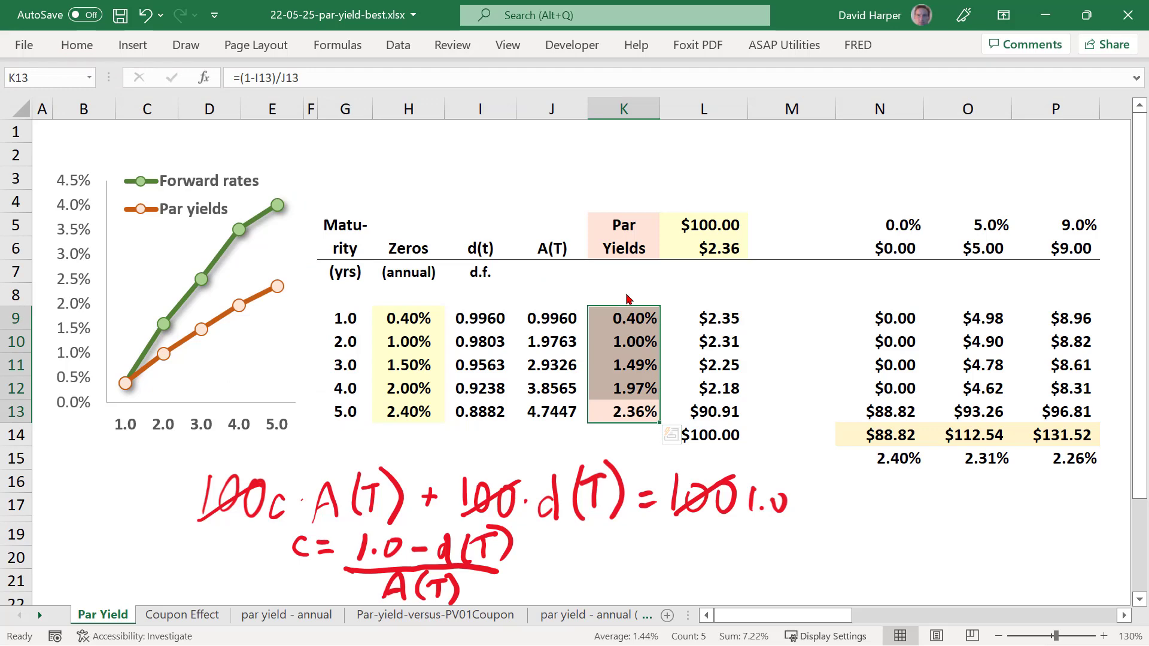
pyautogui.click(625, 297)
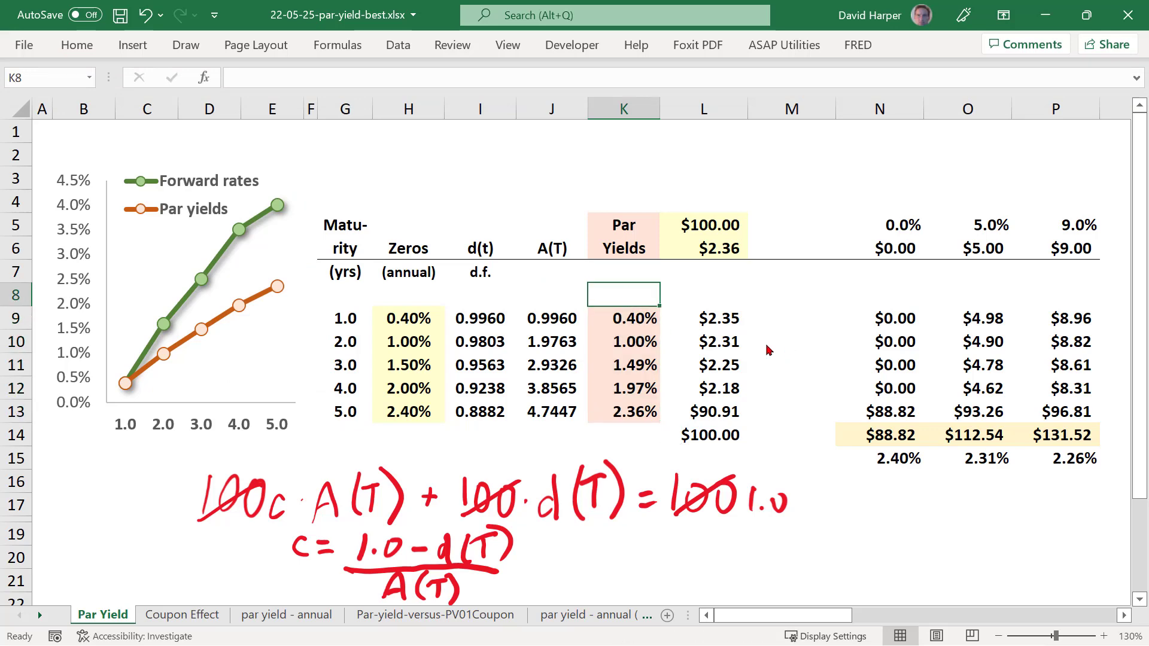
# Compare the par yields in K9:K13 with the zero rates in H9:H13, focusing on the five-year par yield in K13.
pyautogui.click(626, 325)
pyautogui.moveTo(628, 412); pyautogui.dragTo(626, 324)
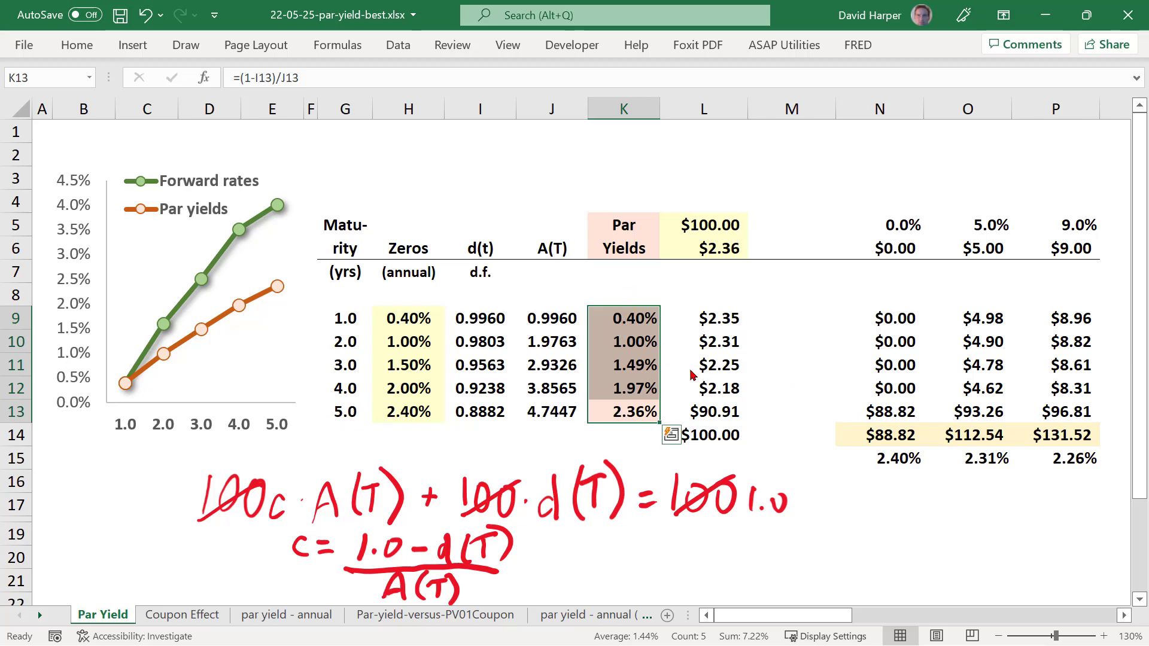
pyautogui.moveTo(423, 323); pyautogui.dragTo(413, 418)
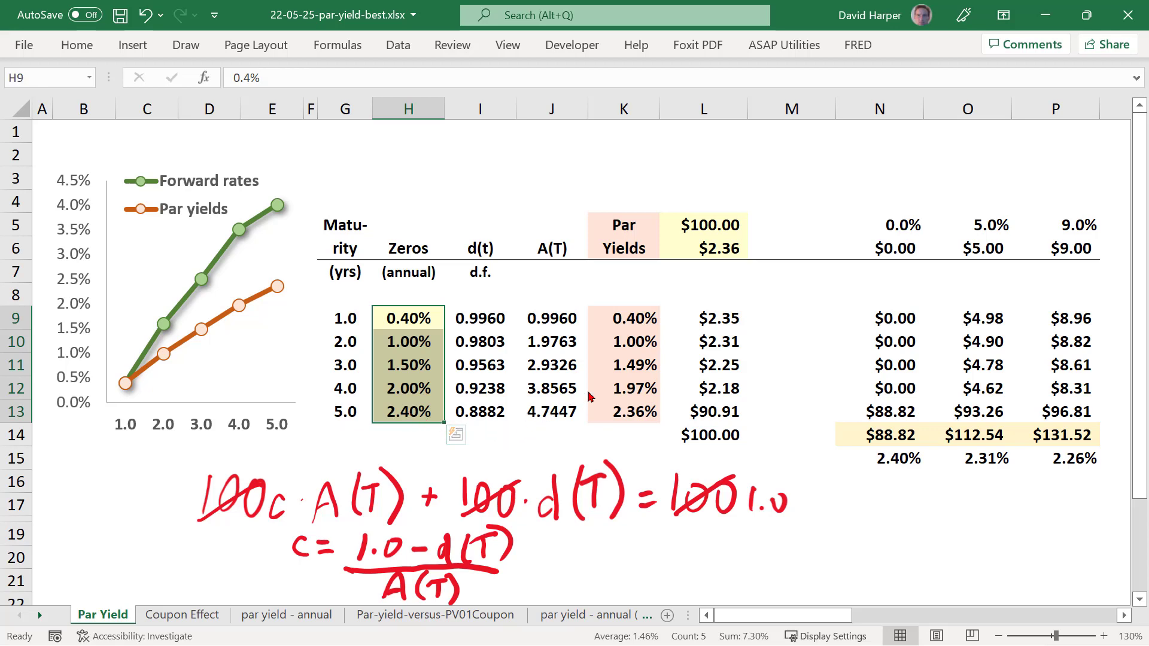
pyautogui.click(626, 413)
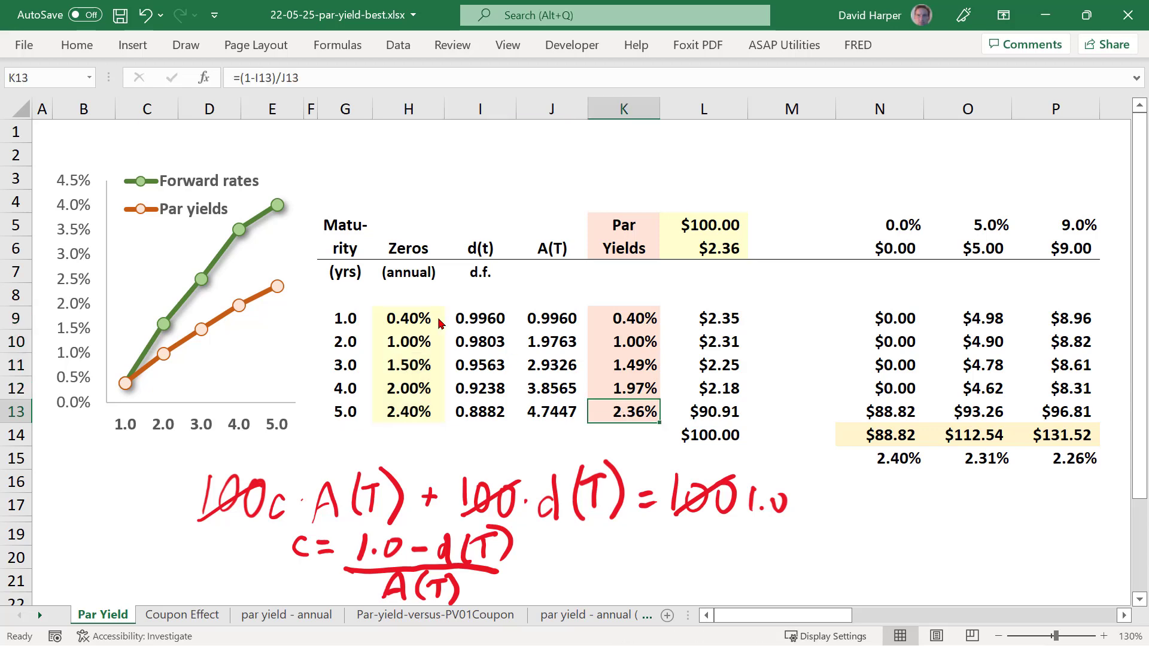
pyautogui.moveTo(426, 324); pyautogui.dragTo(414, 404)
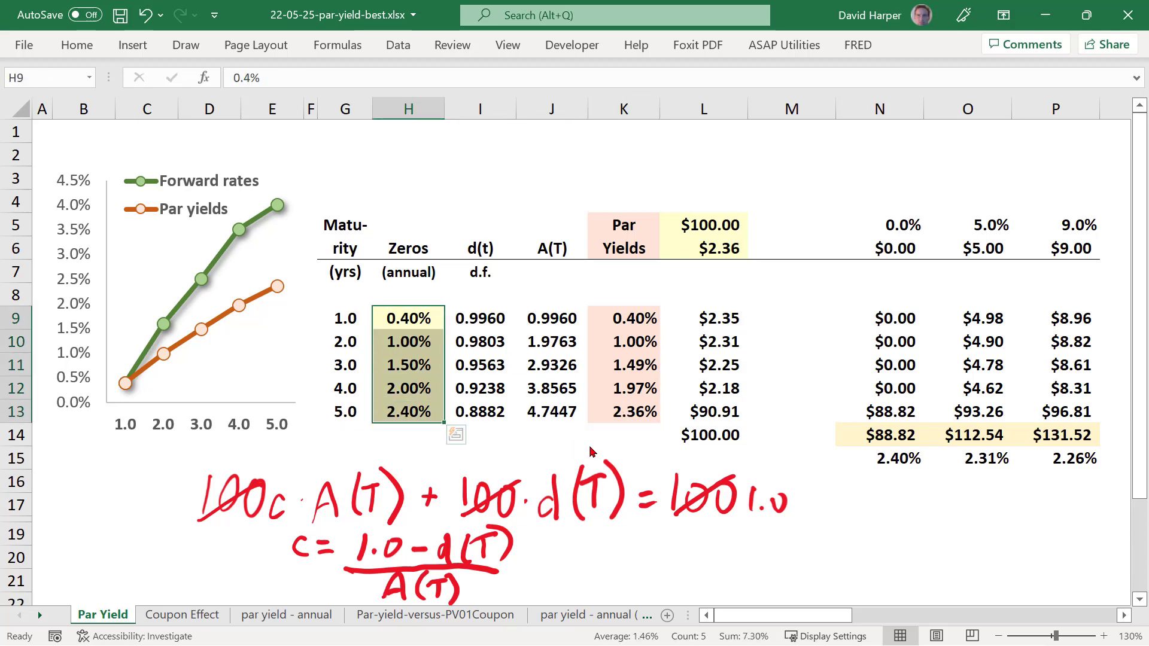
pyautogui.click(640, 419)
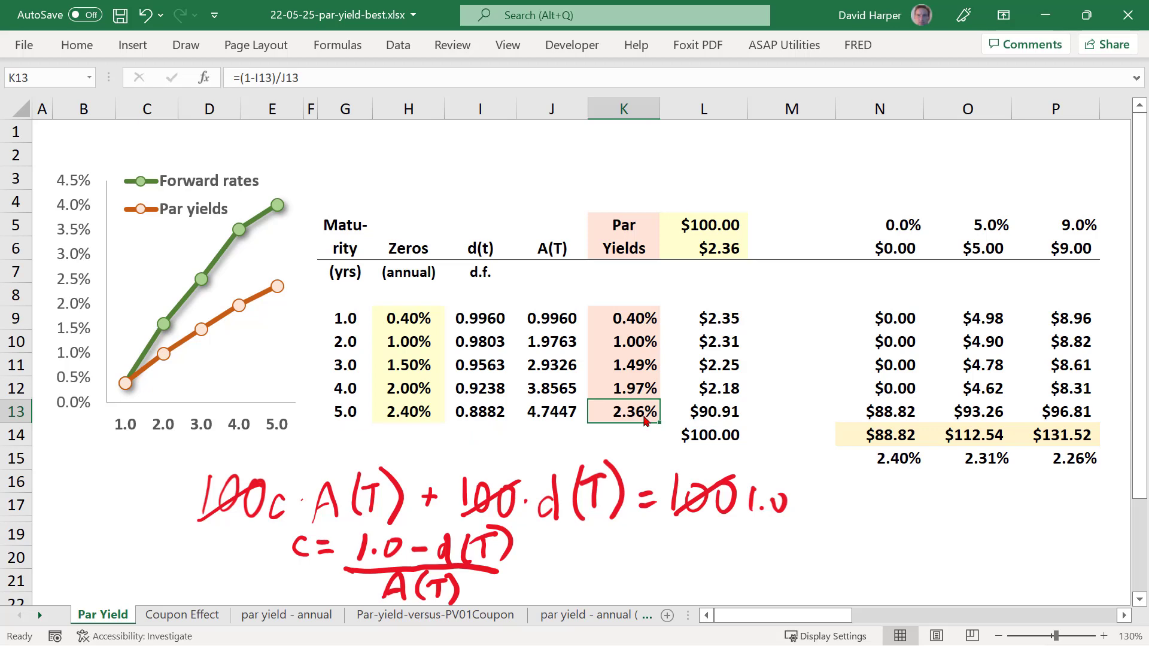